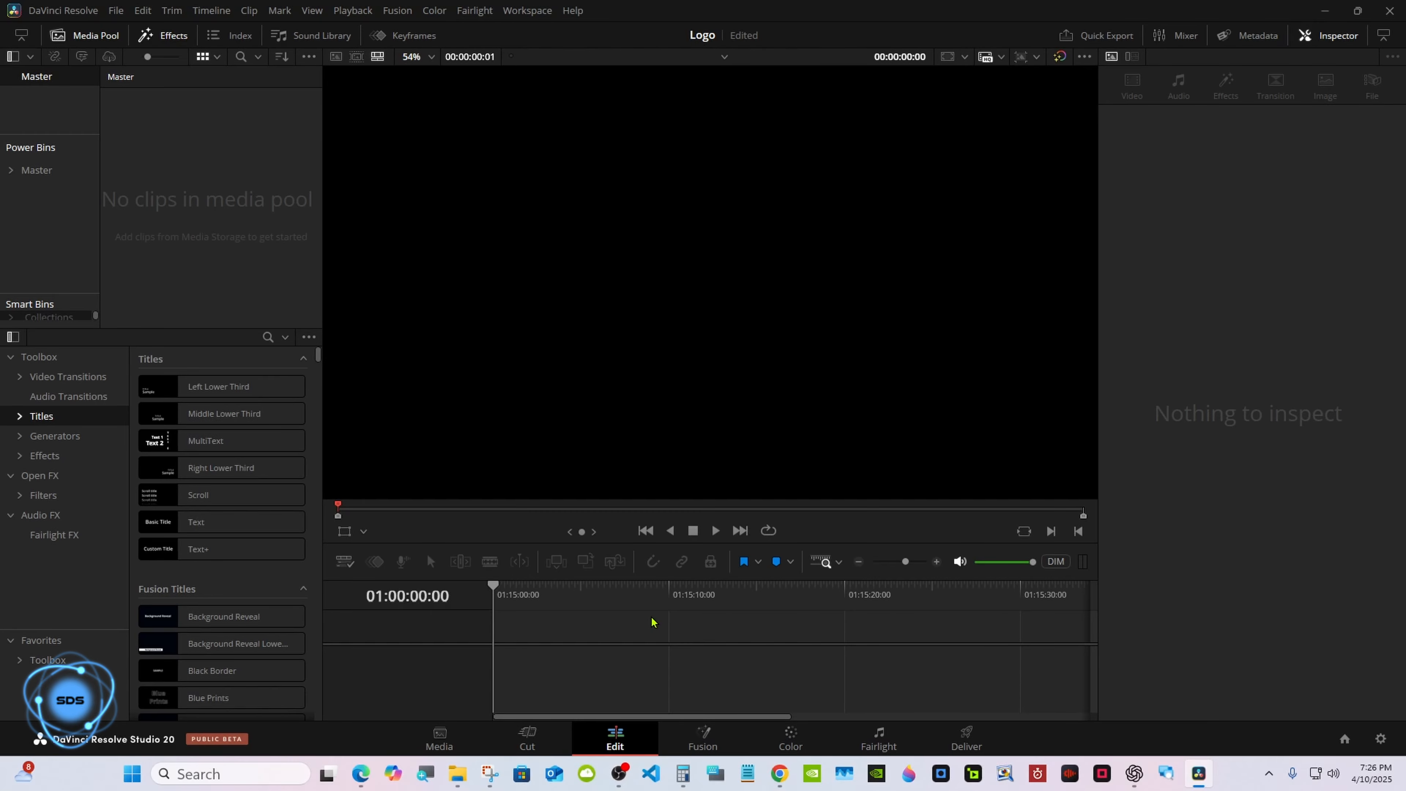
Create a new Fusion composition clip named Fusion Composition 1 in the media pool.
right_click(246, 203)
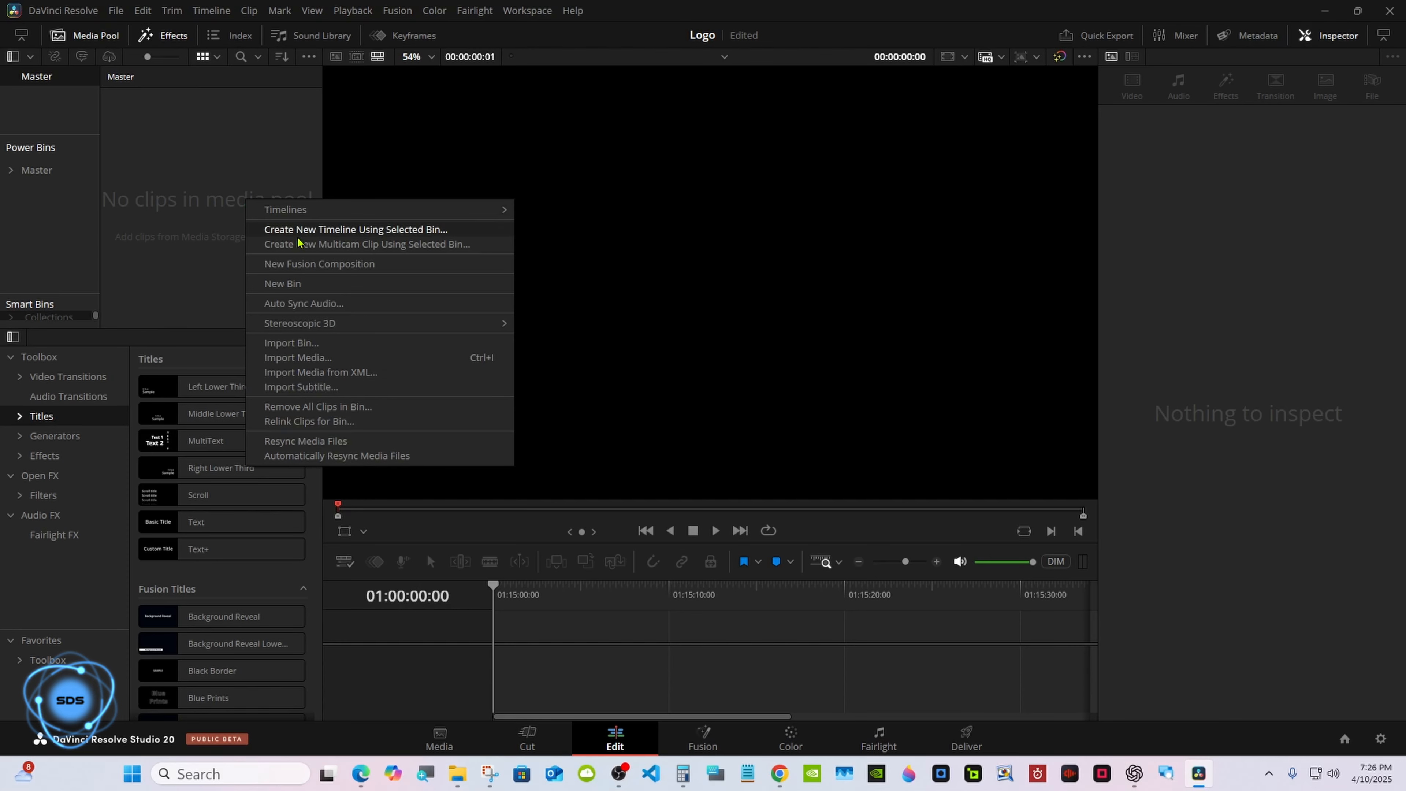
left_click(408, 265)
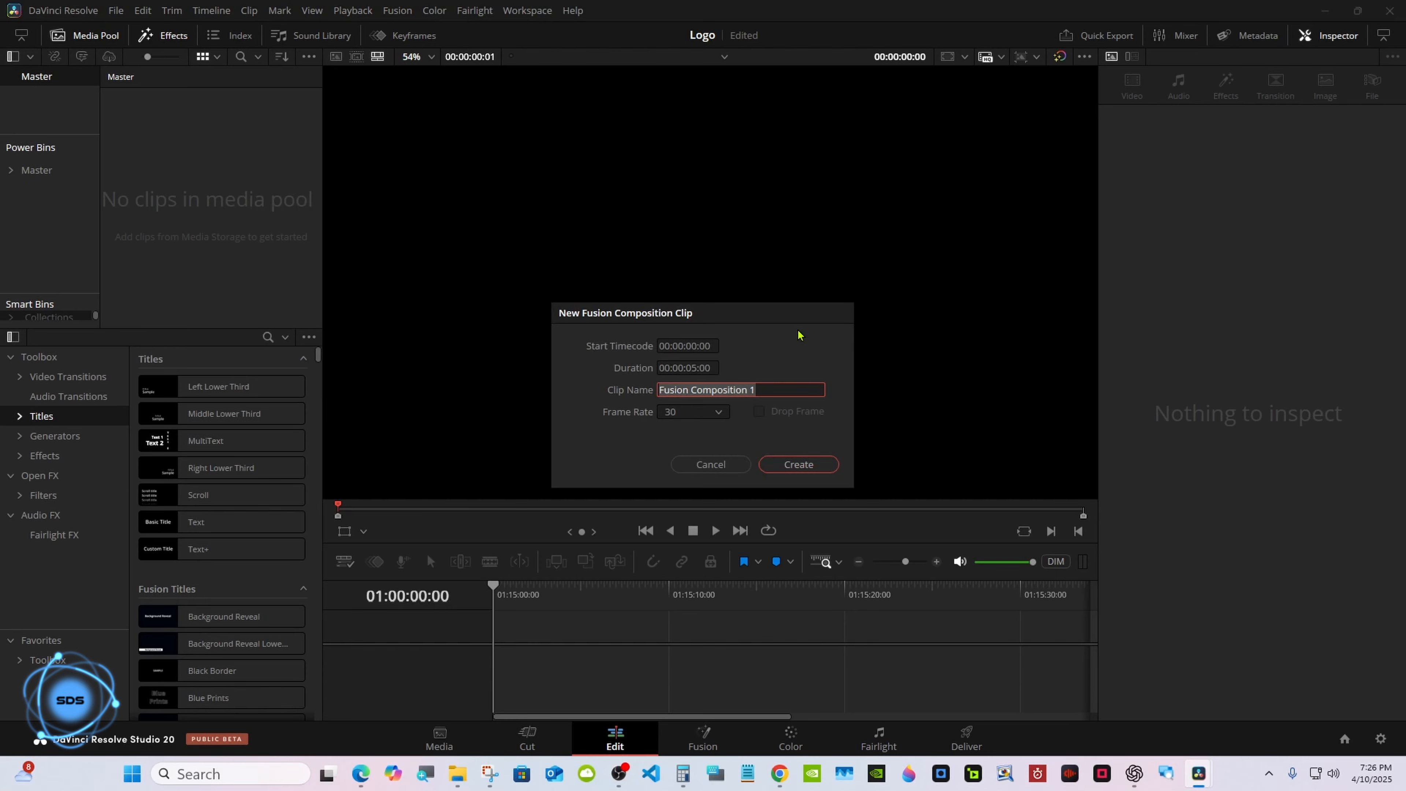
left_click(795, 459)
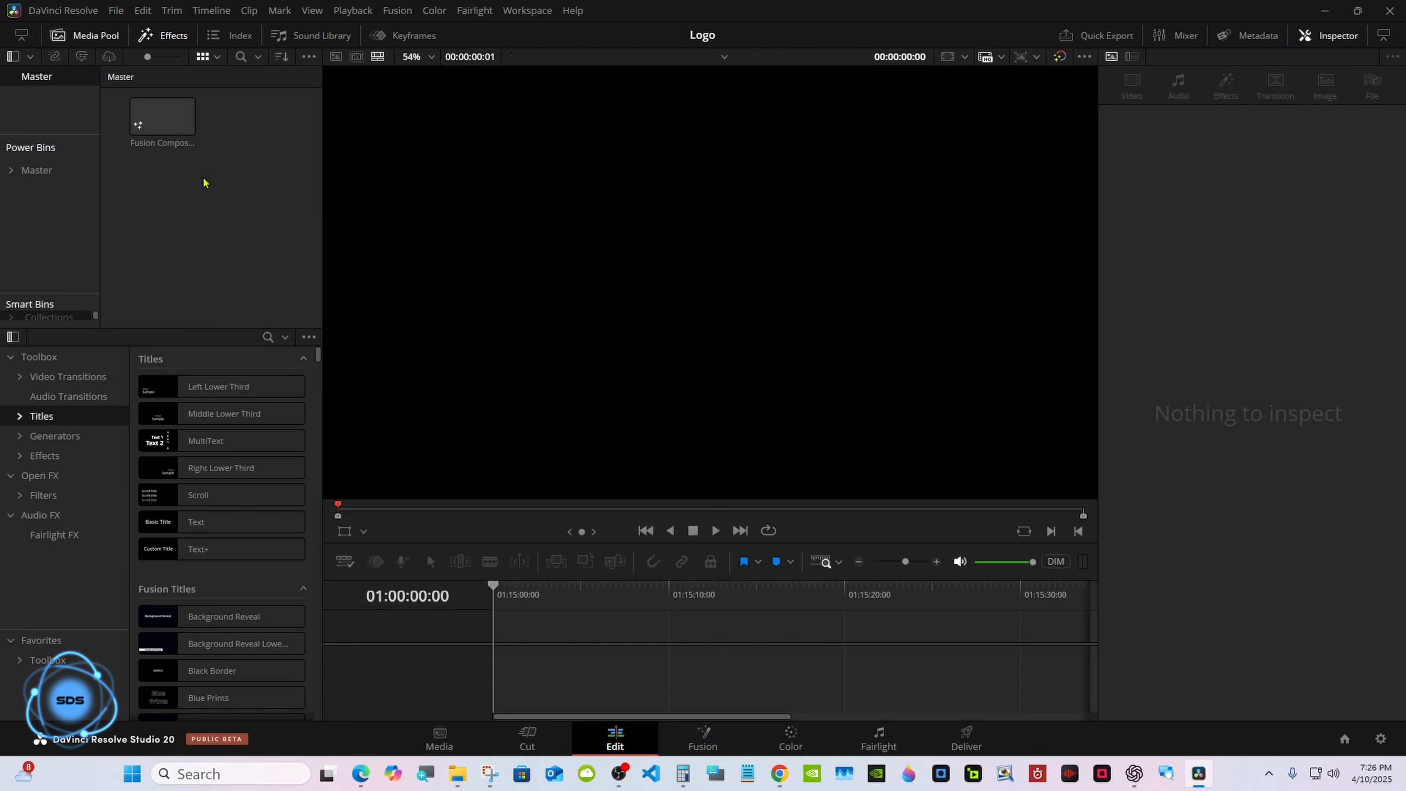
Place the Fusion composition on a new timeline and open it in the Fusion page.
left_click_drag(164, 117, 600, 489)
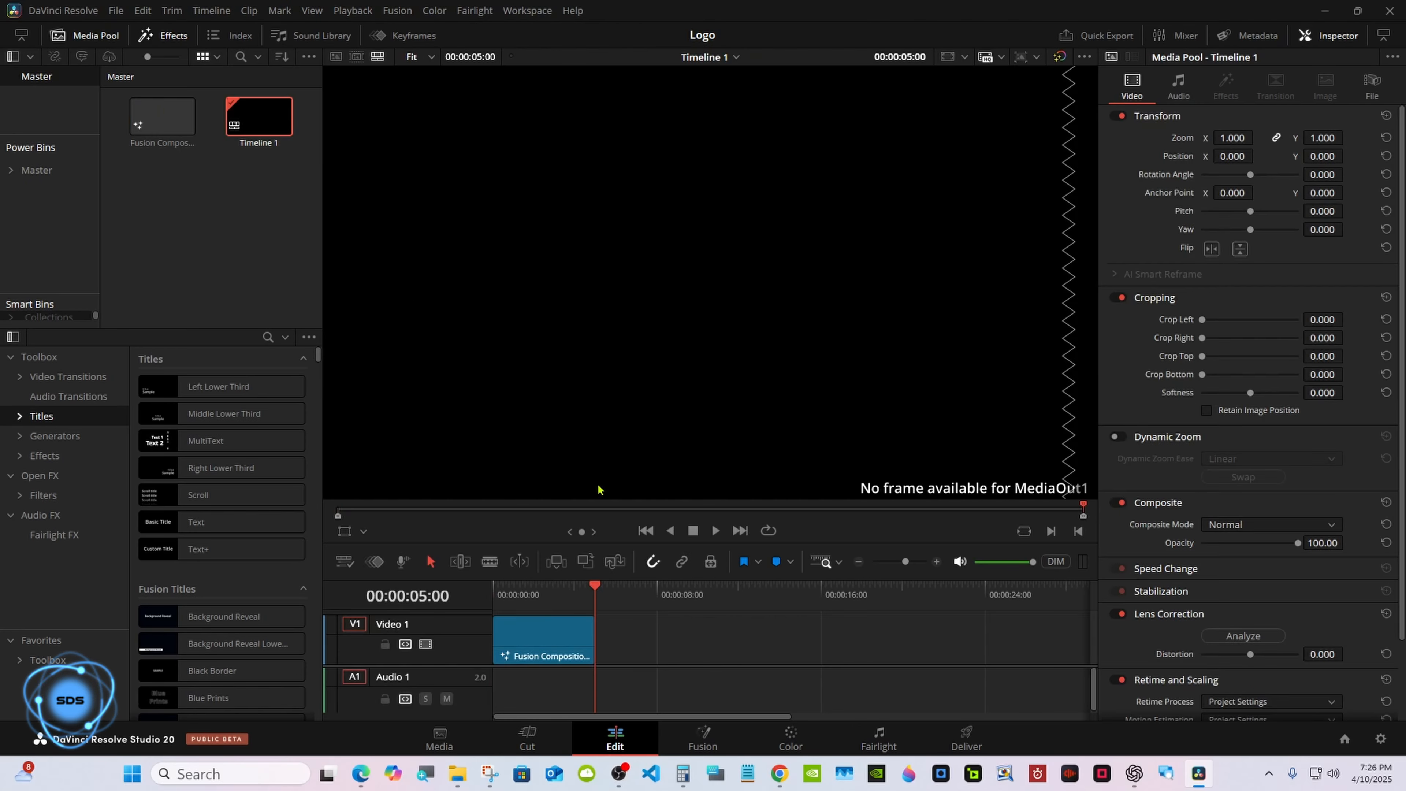
left_click(703, 736)
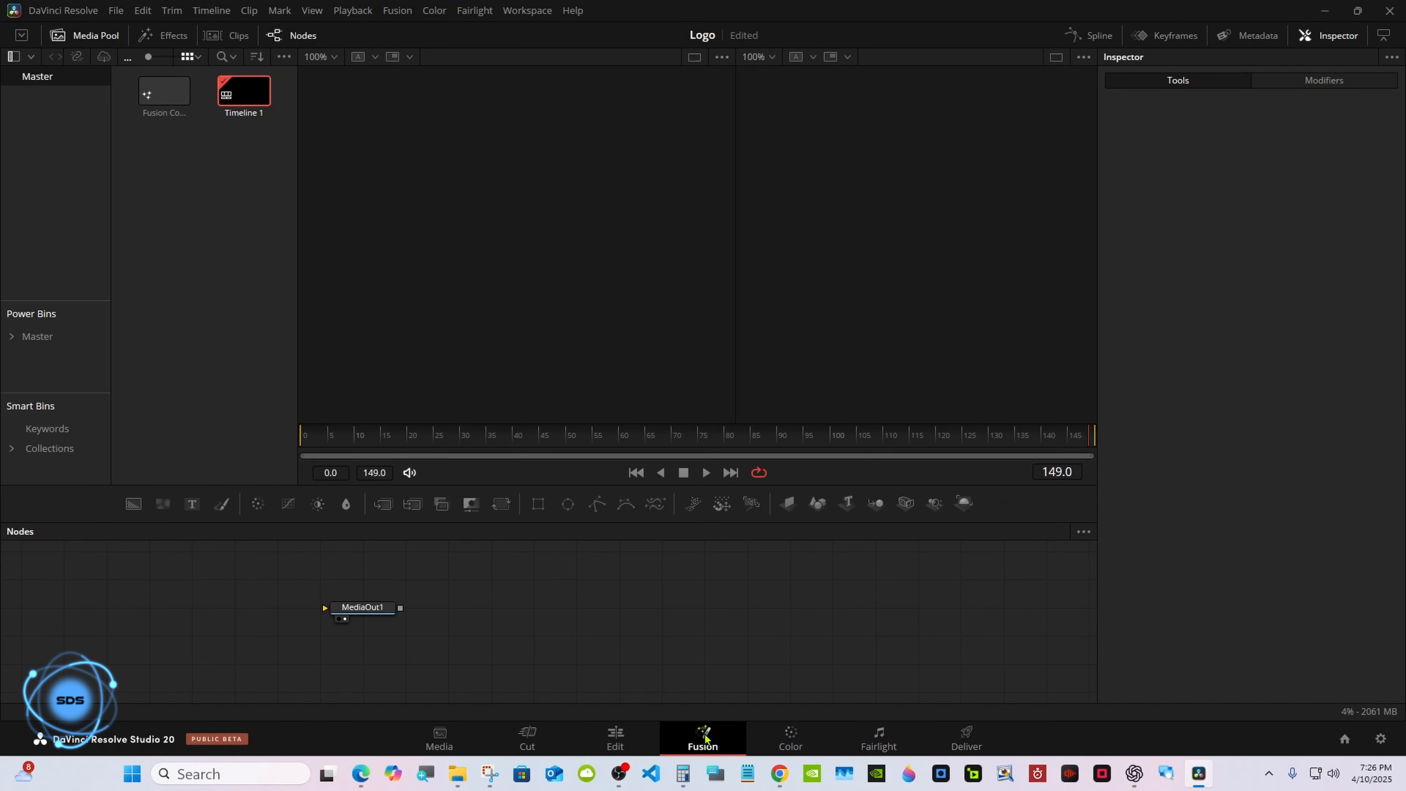
left_click(715, 774)
left_click_drag(128, 538, 1124, 530)
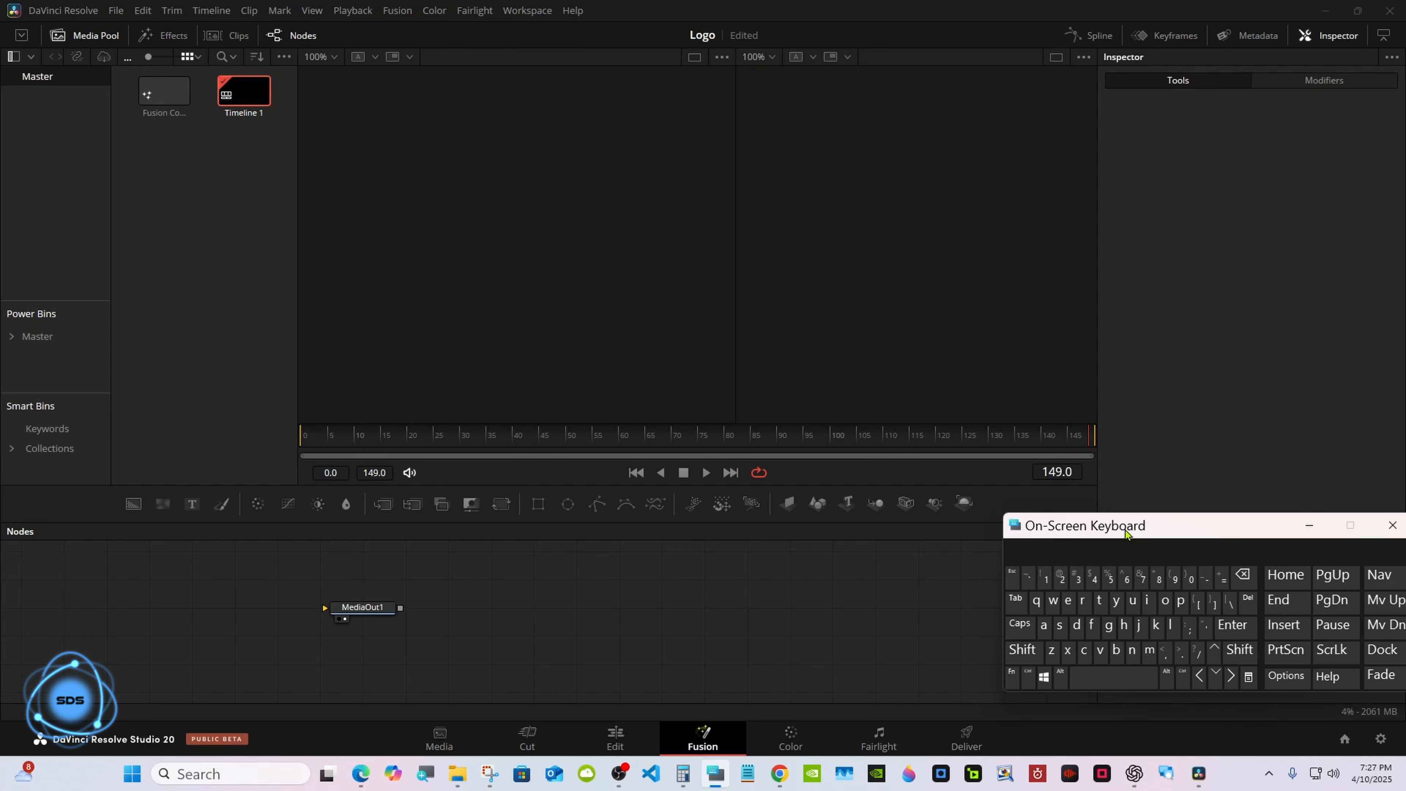
left_click(1308, 525)
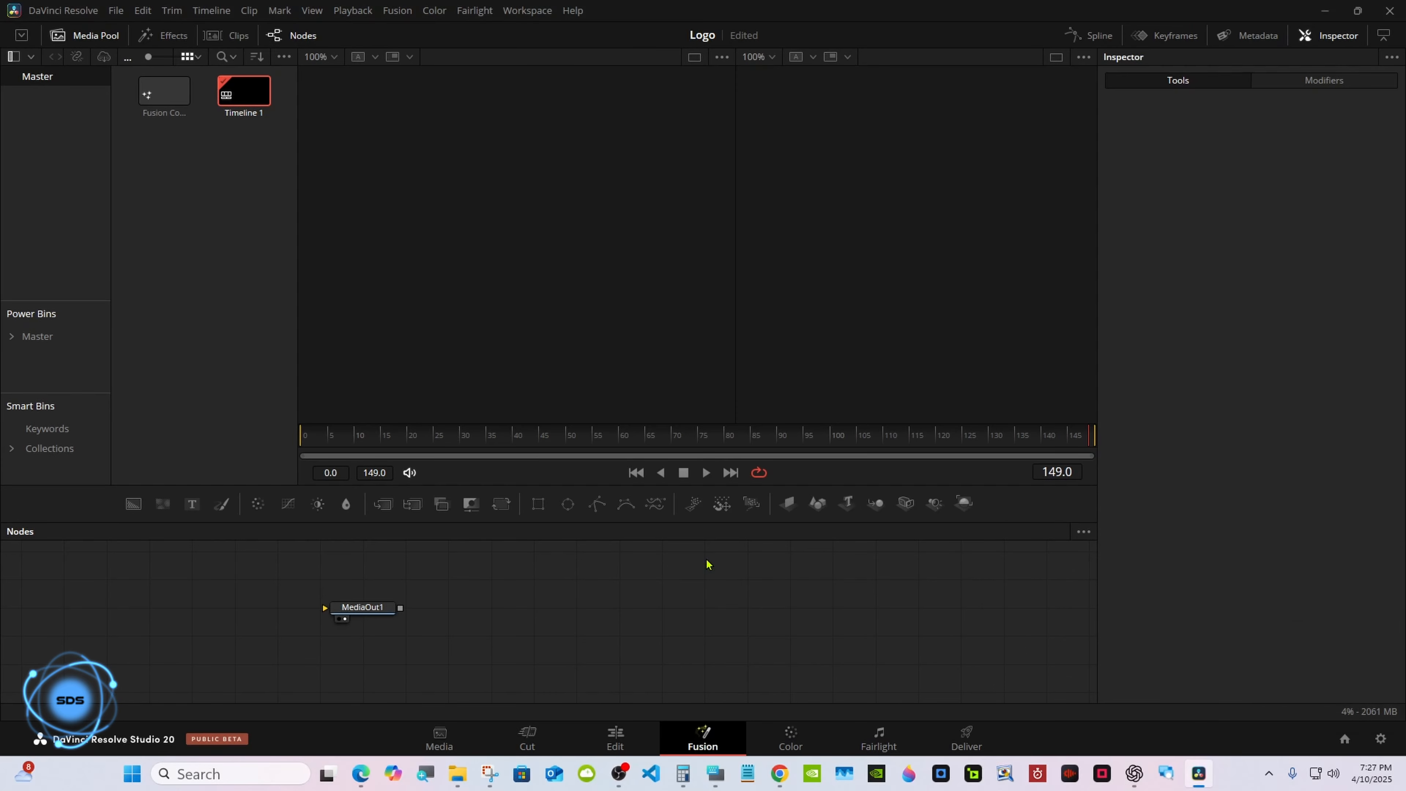
Add a Background node connected to MediaOut1 in the node editor.
left_click_drag(455, 535, 452, 460)
left_click_drag(367, 550, 793, 577)
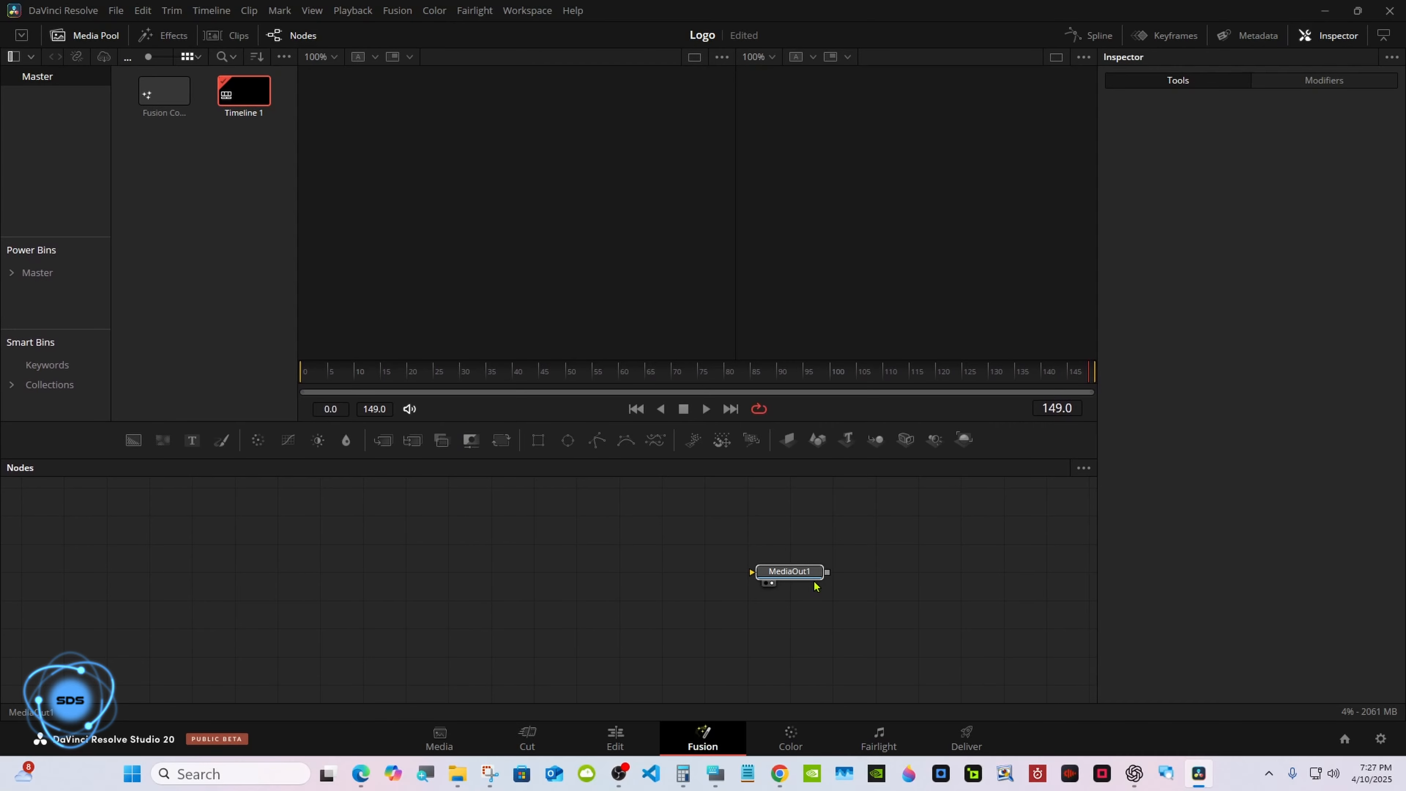
left_click_drag(133, 441, 752, 572)
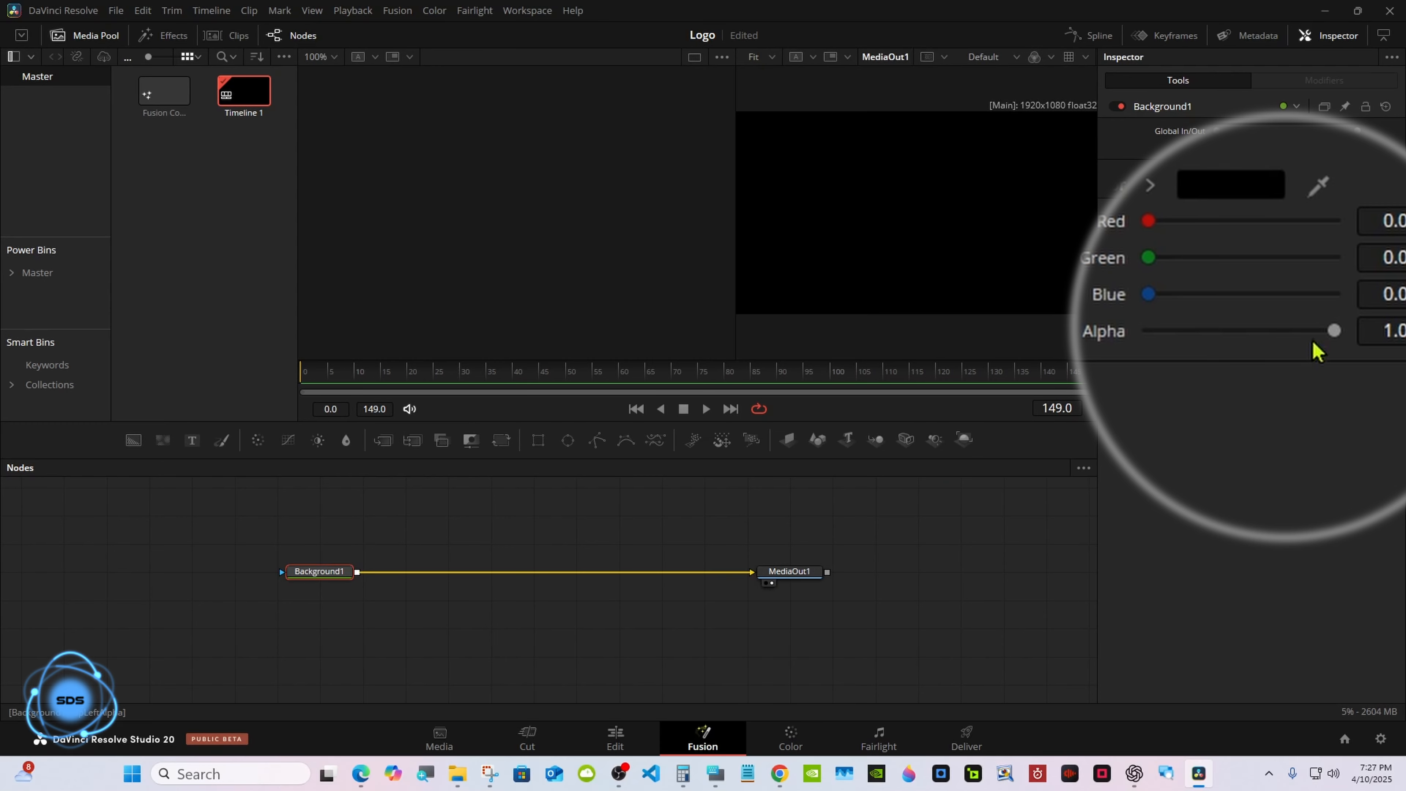
Make the Background transparent by setting its Alpha to 0 and switch to a single viewer.
left_click_drag(1334, 331, 1149, 331)
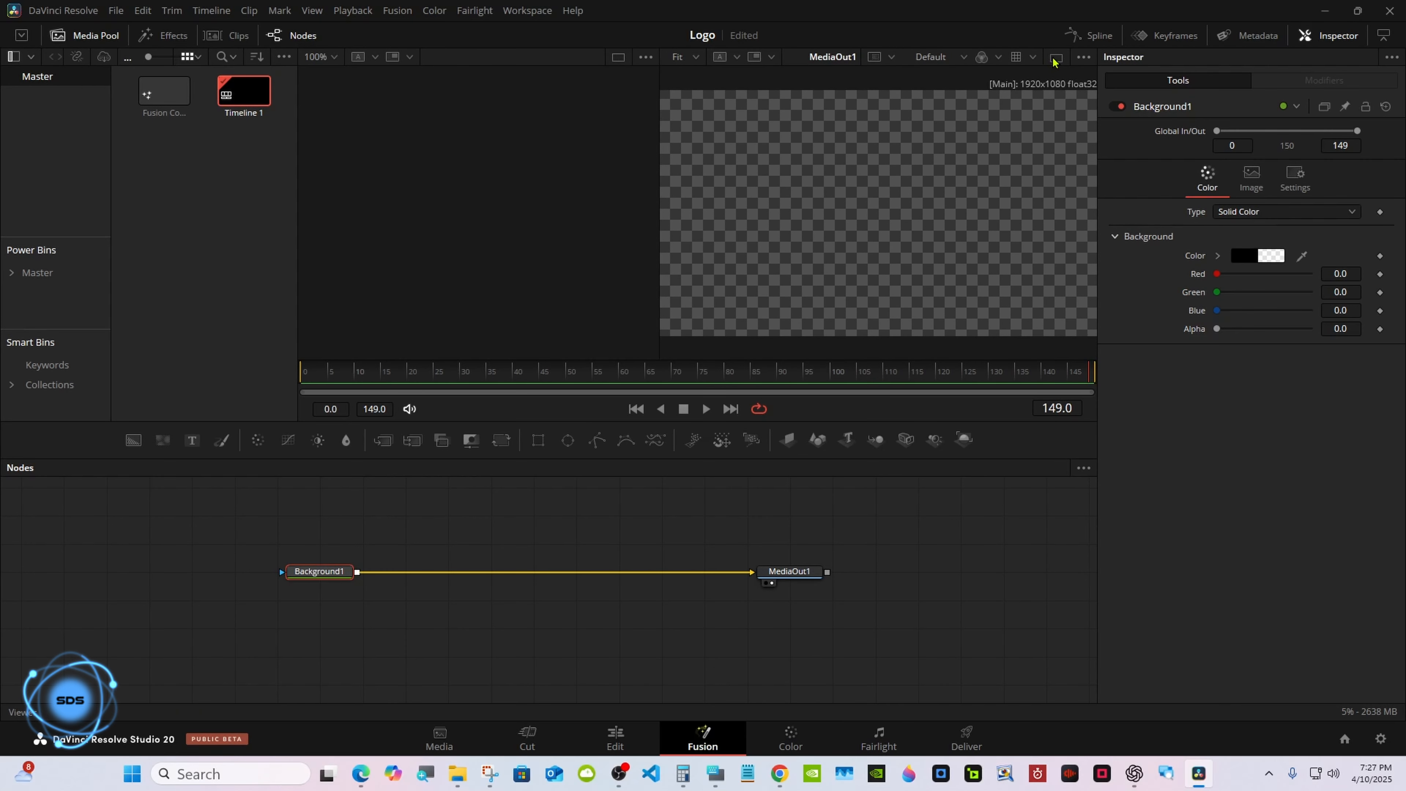
left_click(1054, 60)
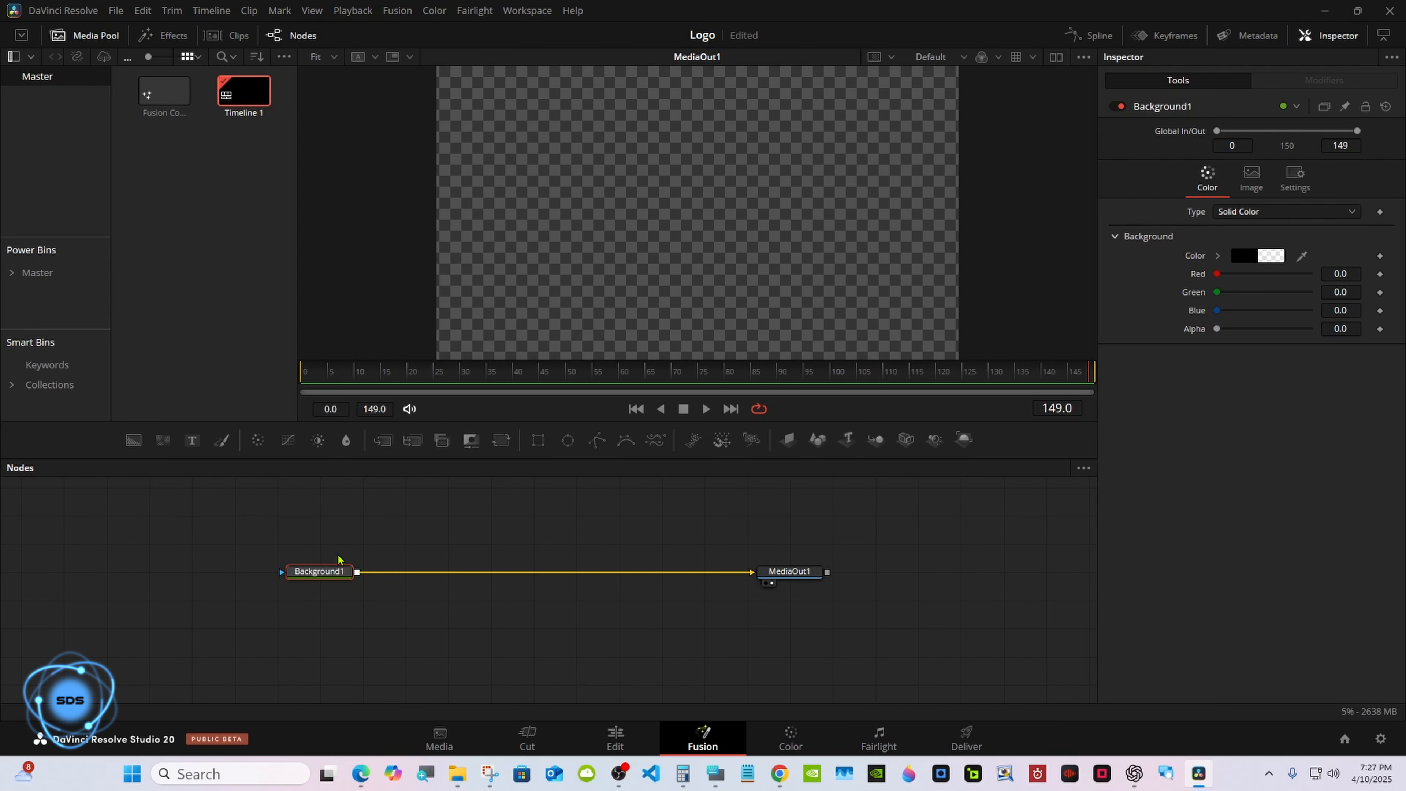
Insert two Merge nodes between Background1 and MediaOut1 and add an Ellipse mask node.
left_click(383, 441)
left_click(383, 441)
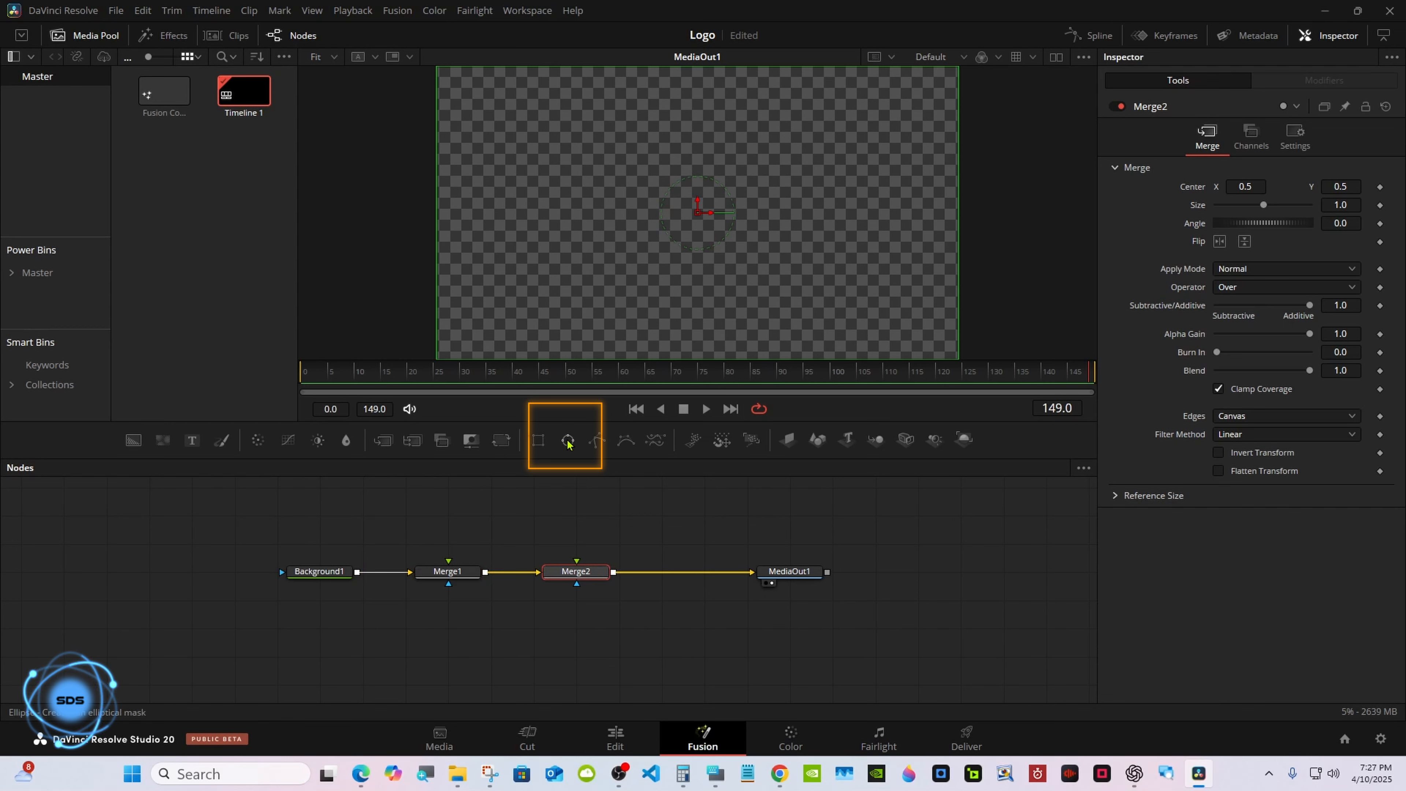
left_click_drag(567, 441, 460, 487)
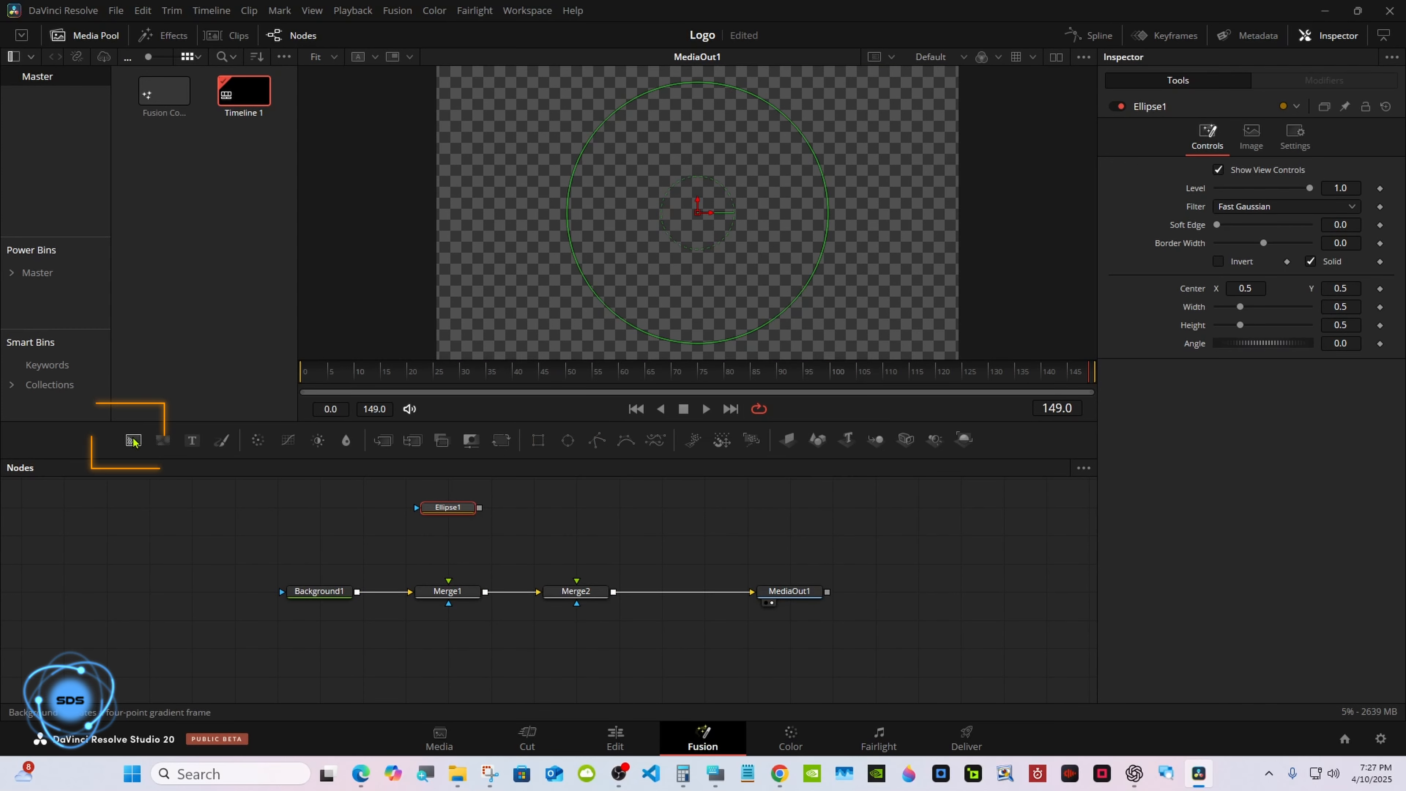
Add a Background2 node masked by the ellipse into Merge1 and color it red with Red at 1.0.
left_click_drag(133, 441, 448, 580)
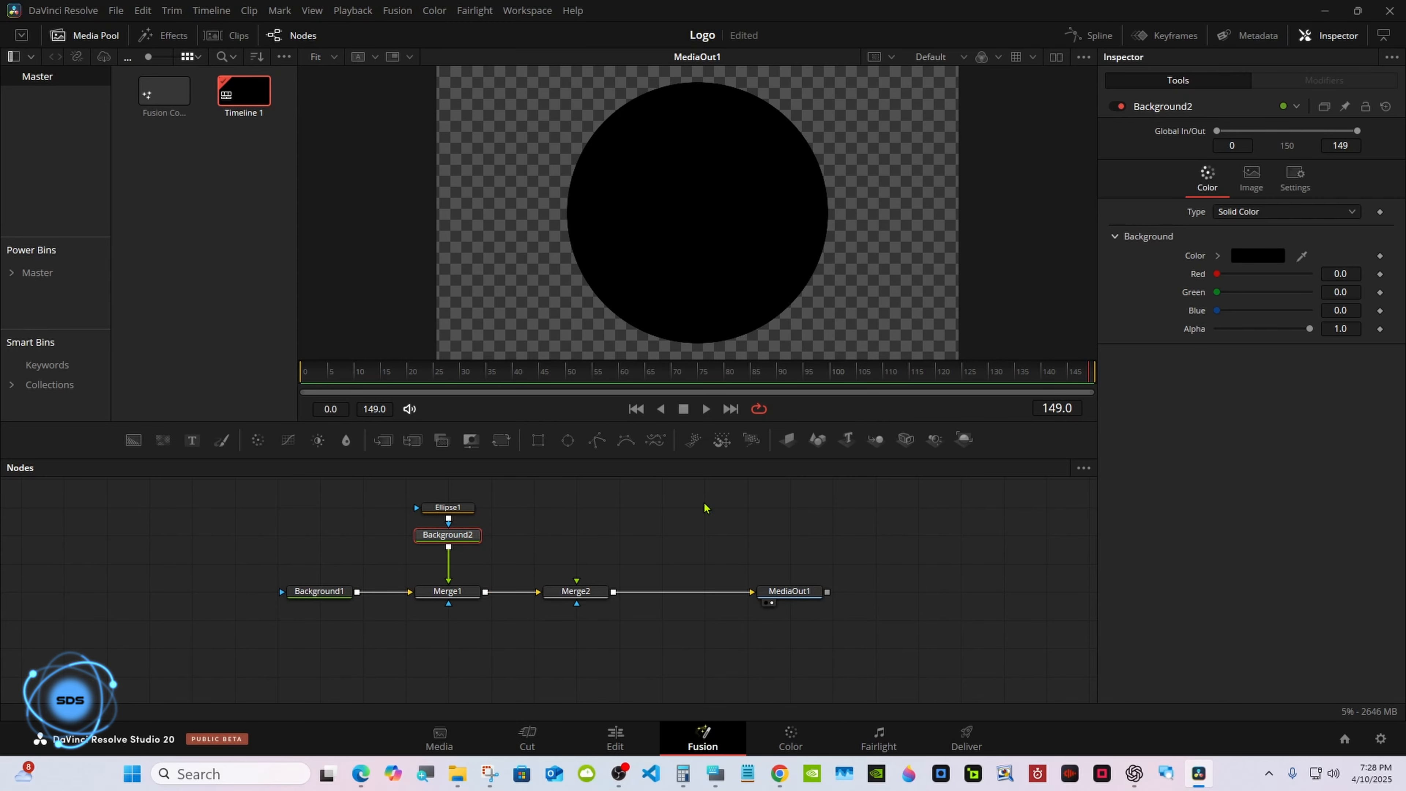
left_click_drag(1213, 274, 1332, 274)
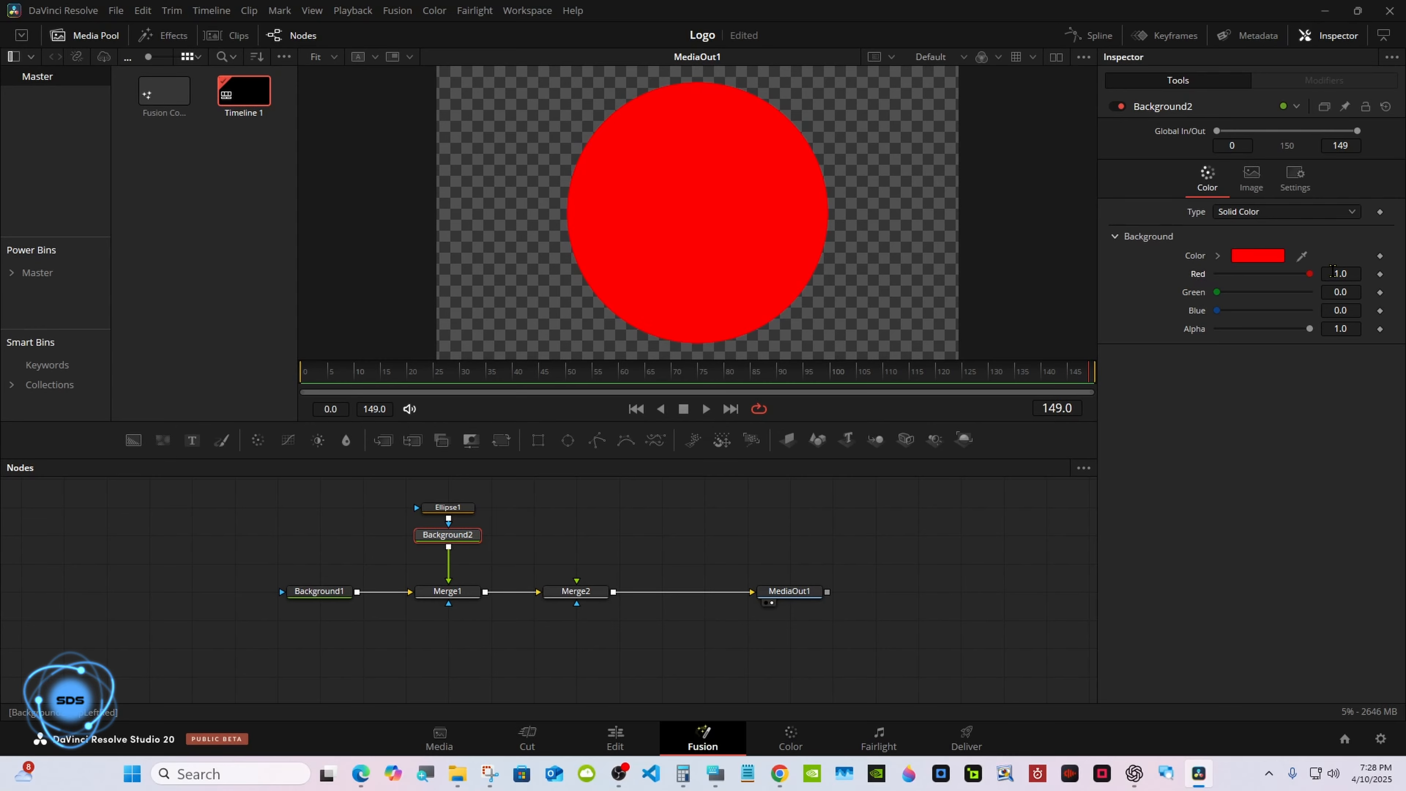
Link the ellipse's Width to its Height with an expression.
left_click(715, 774)
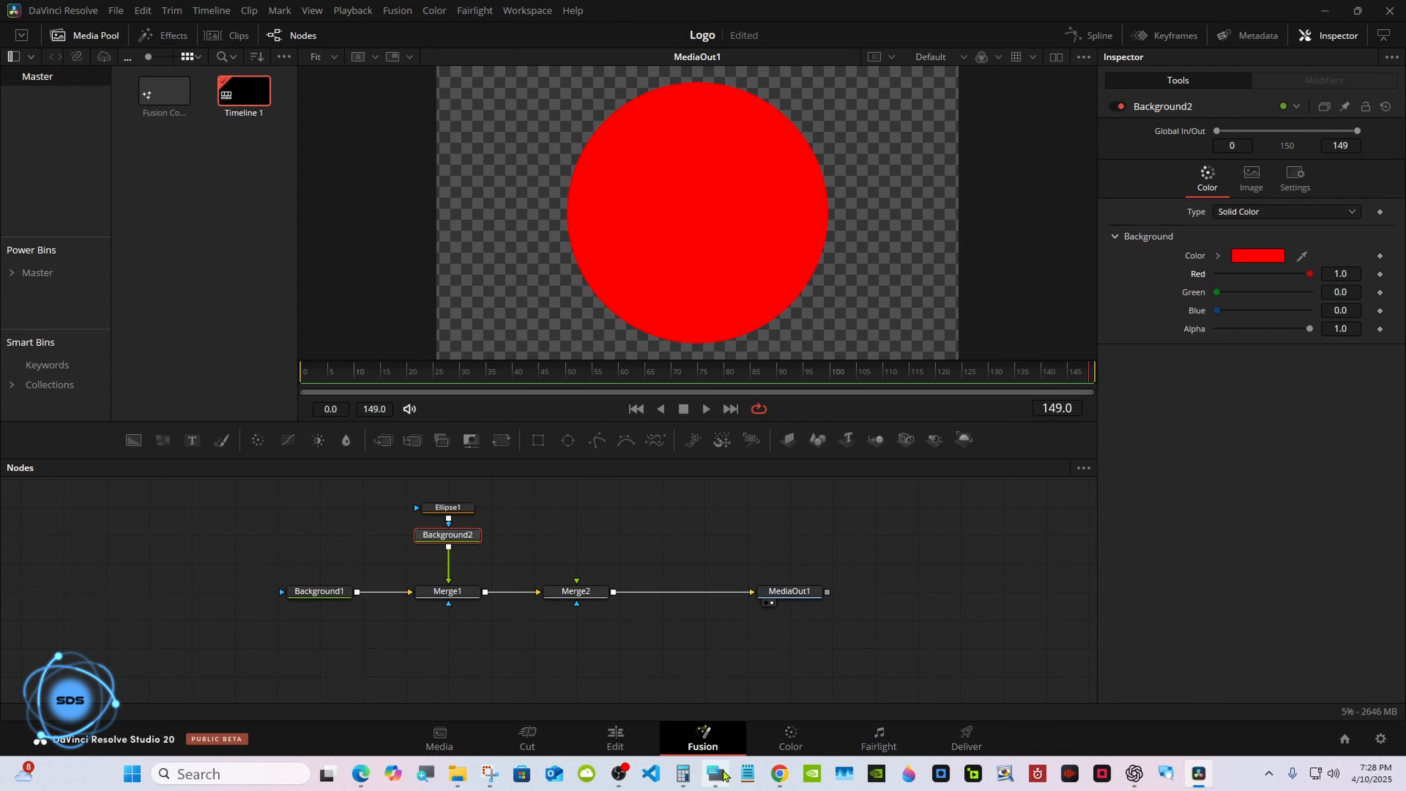
left_click_drag(1079, 536, 866, 562)
left_click(463, 508)
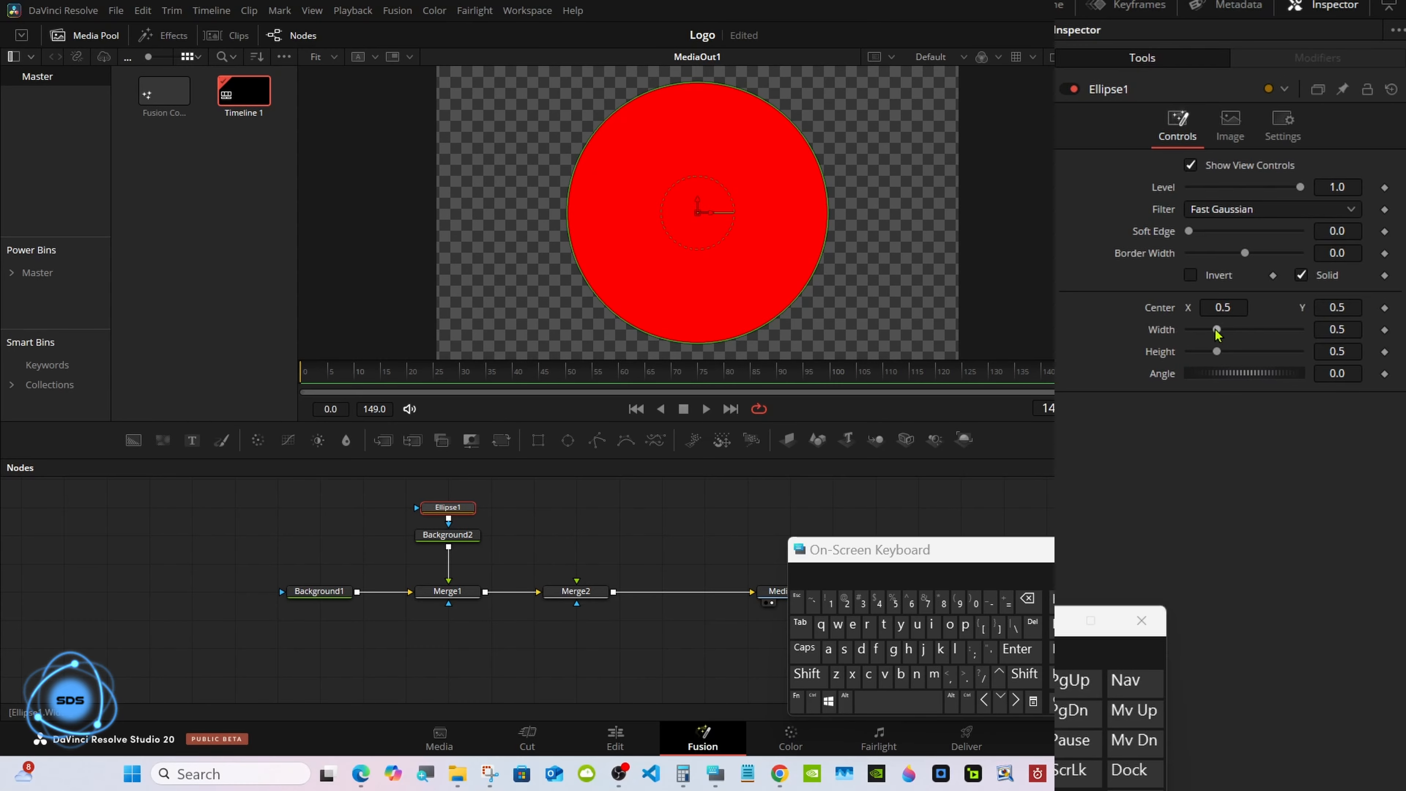
left_click_drag(1217, 330, 1212, 330)
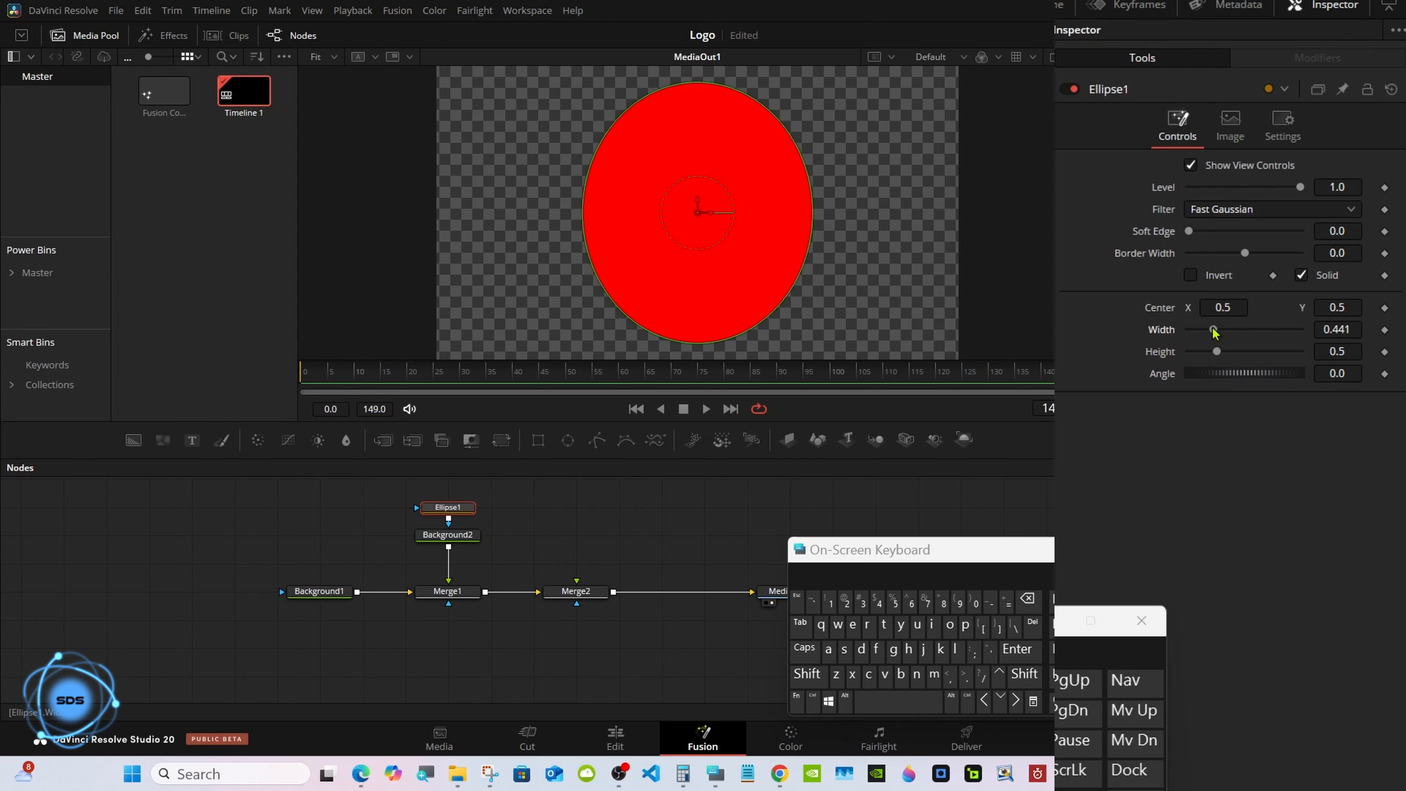
right_click(1162, 331)
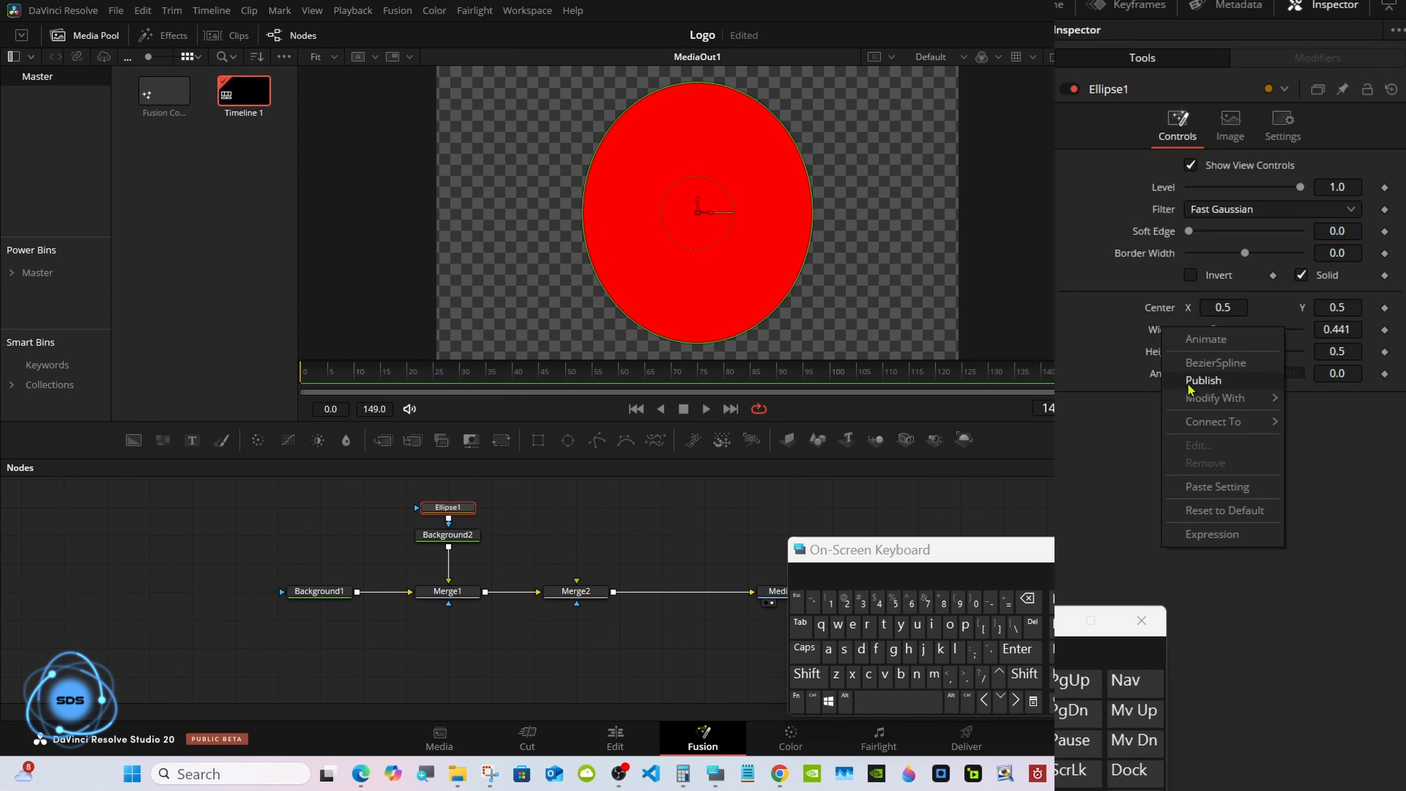
left_click(1197, 536)
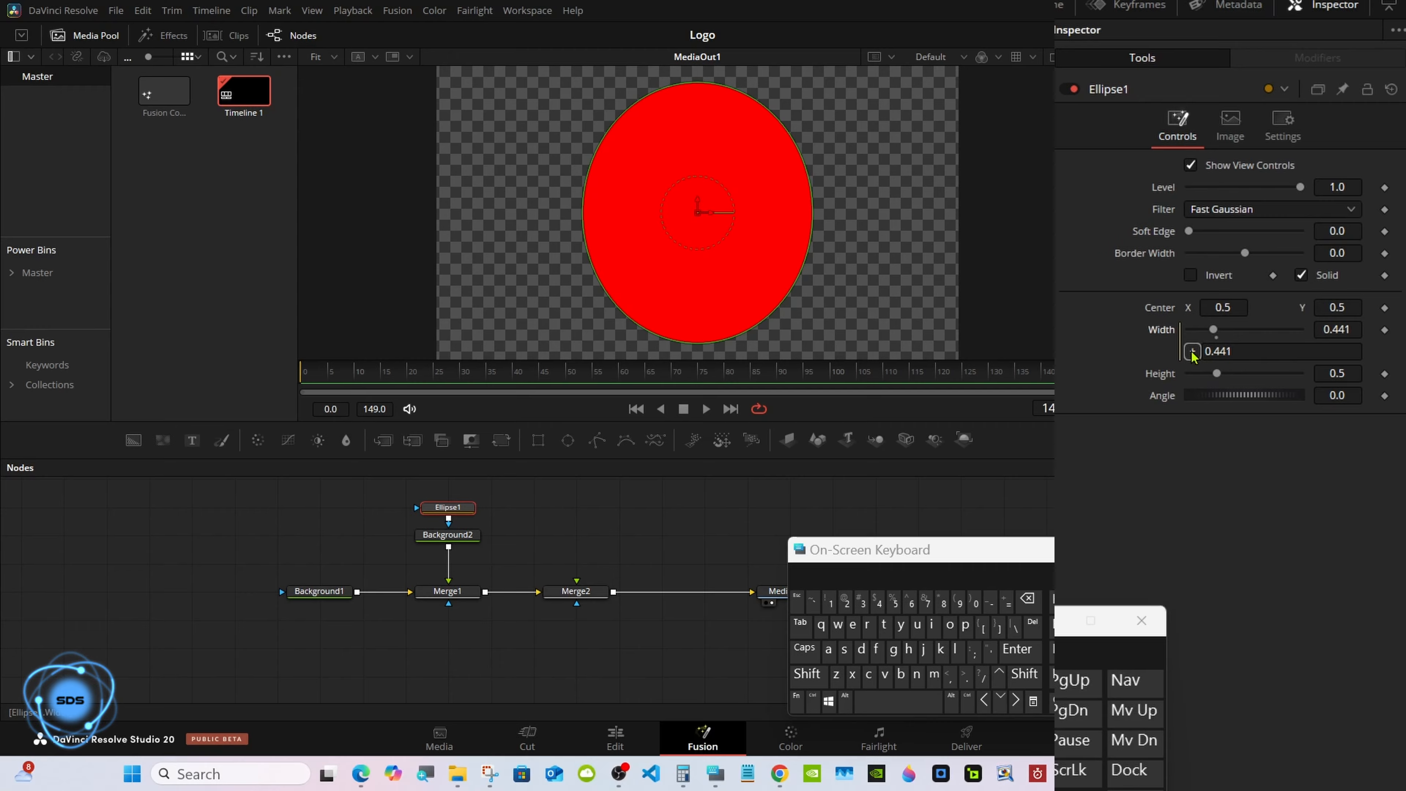
mouse_move(1191, 354)
left_mouse_down()
mouse_move(1163, 374)
mouse_move(1225, 376)
mouse_move(1204, 377)
left_mouse_up()
Set the ellipse's Height to 0.25.
left_click(1351, 370)
left_click(1027, 600)
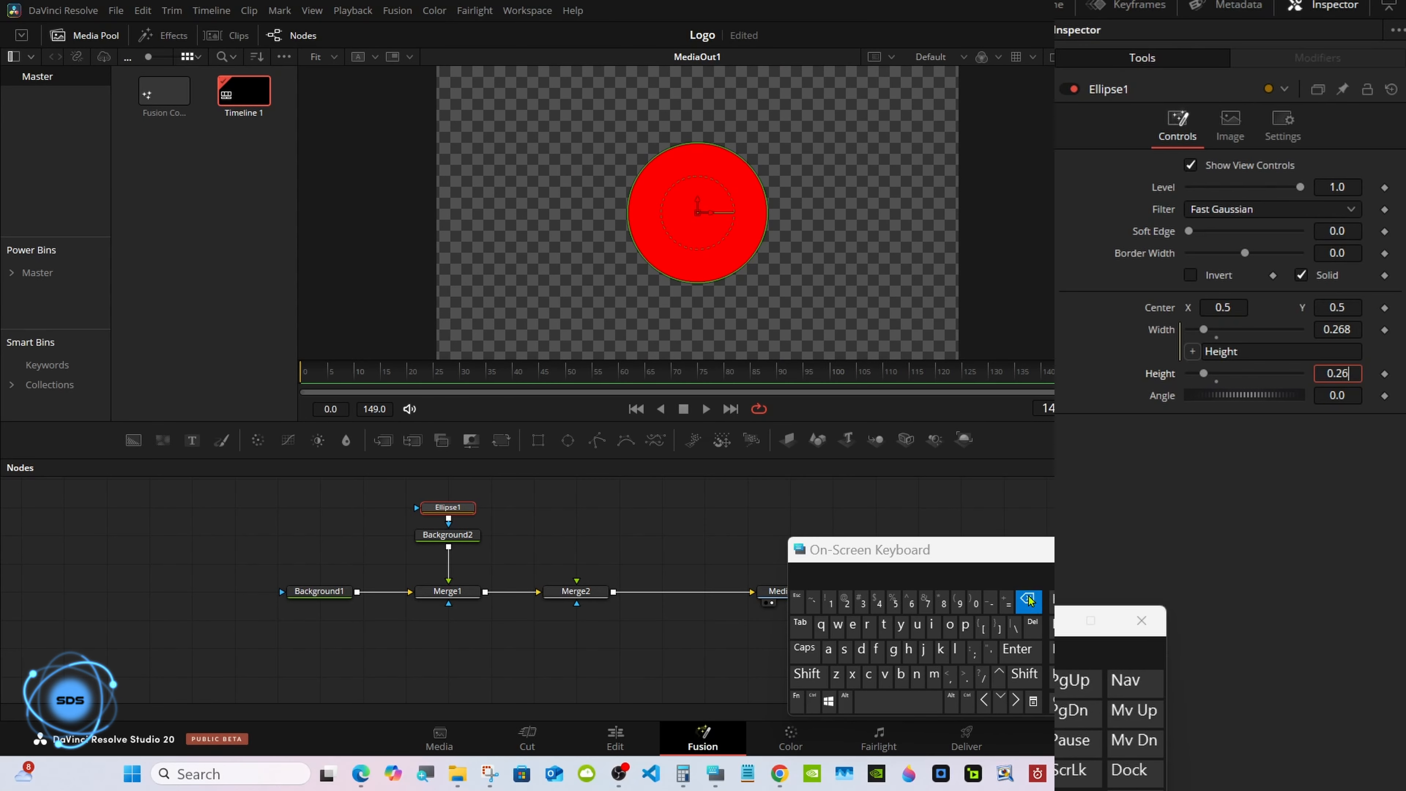
left_click(1026, 599)
left_click(894, 604)
left_click(1017, 648)
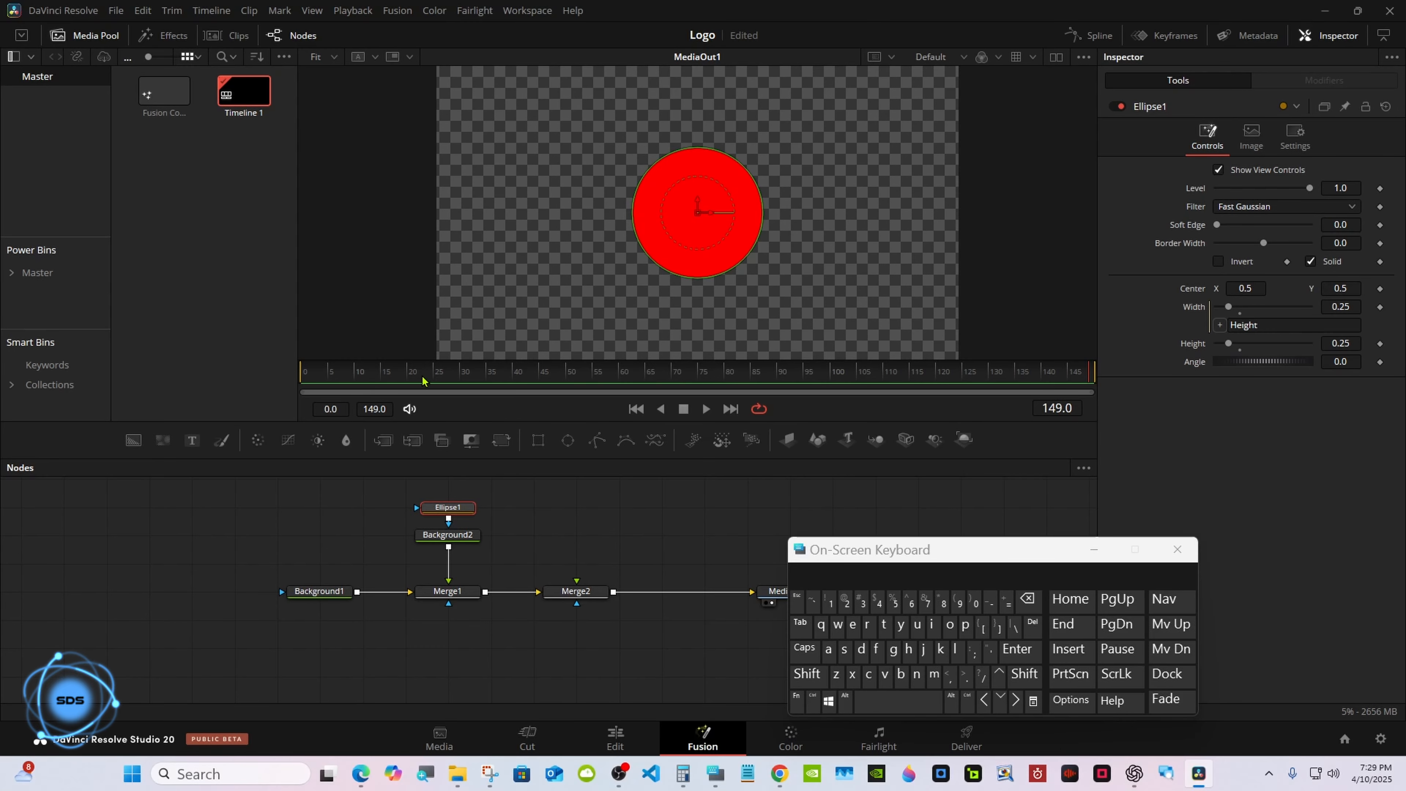
Turn the ellipse into an outline ring by disabling Solid and setting Border Width to 0.005.
left_click_drag(325, 369, 295, 370)
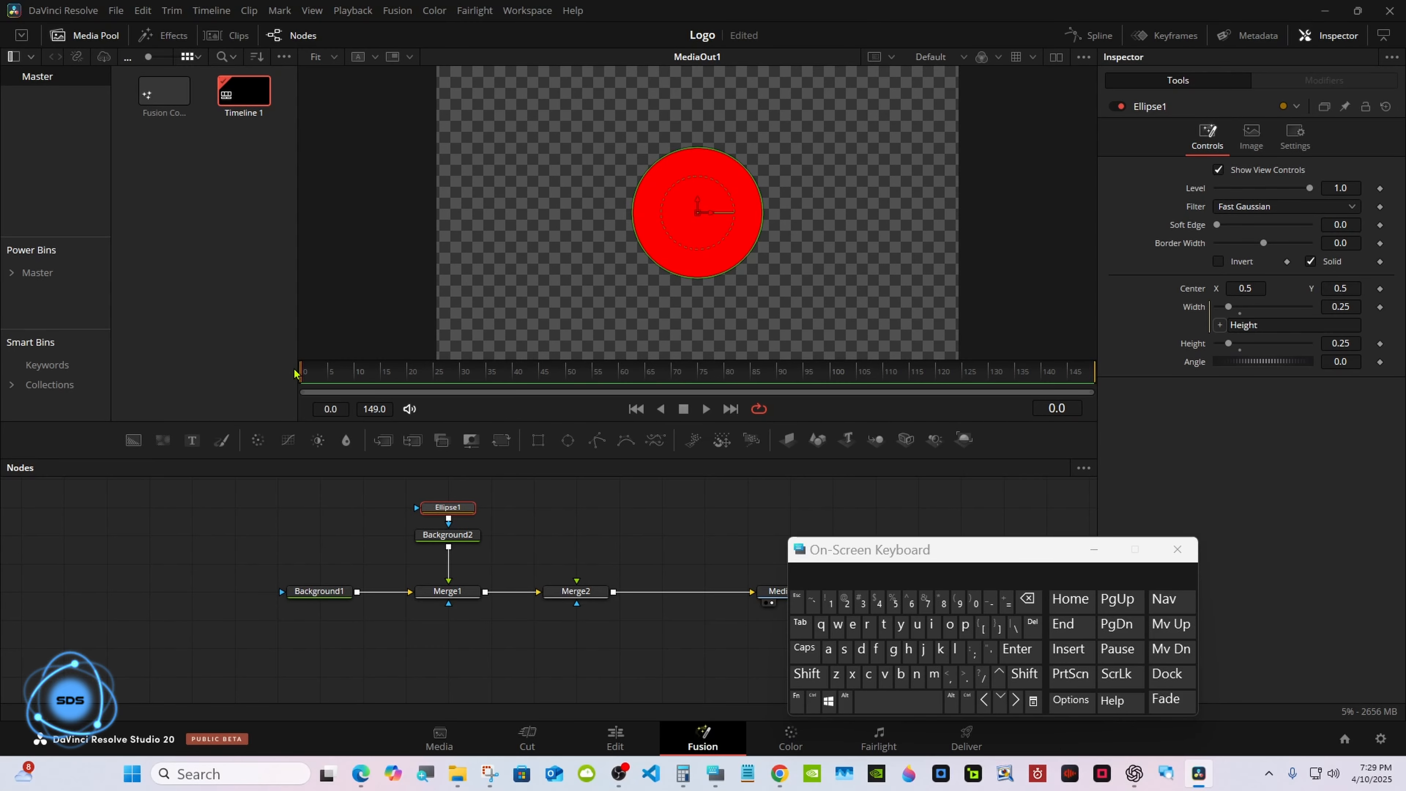
left_click_drag(828, 558, 892, 556)
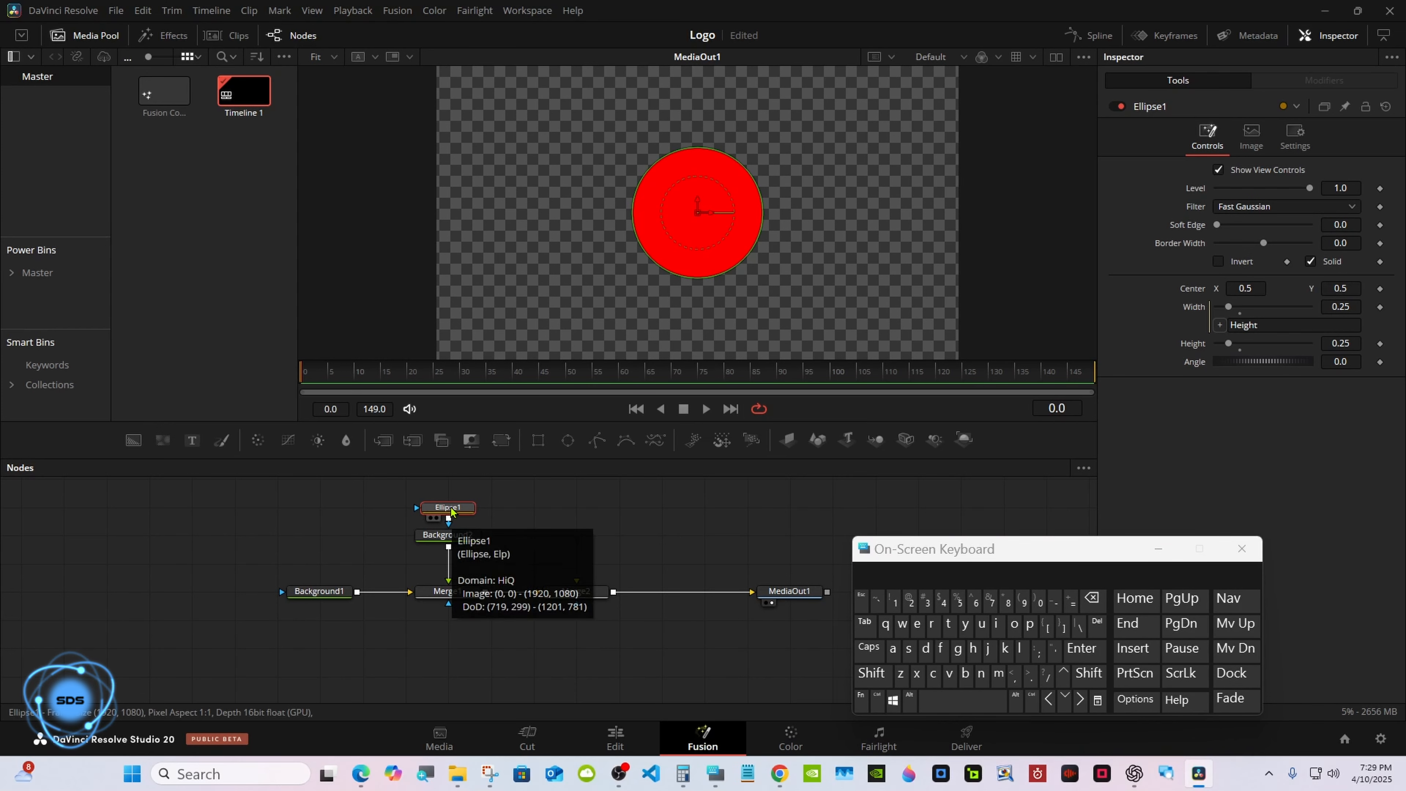
left_click(1310, 260)
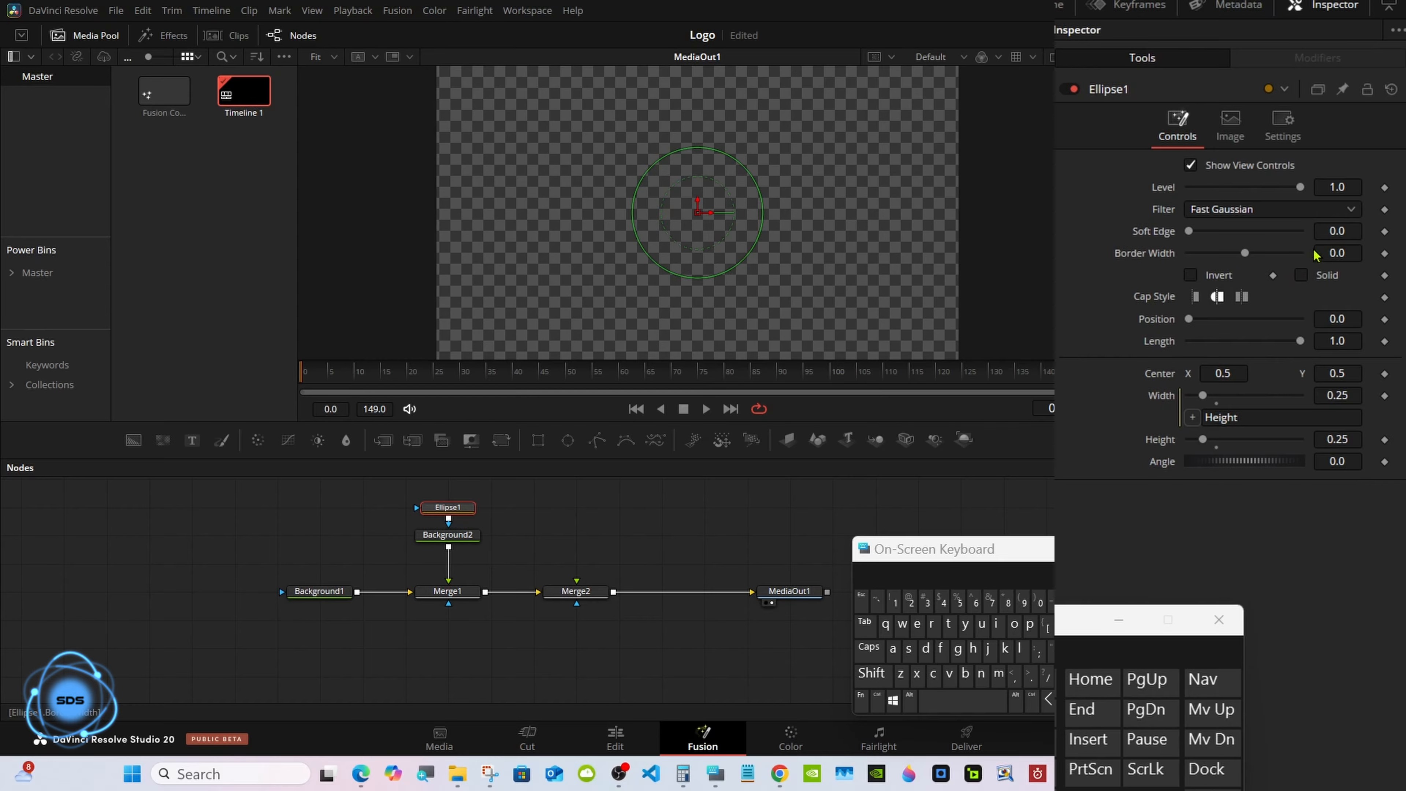
left_click(1345, 252)
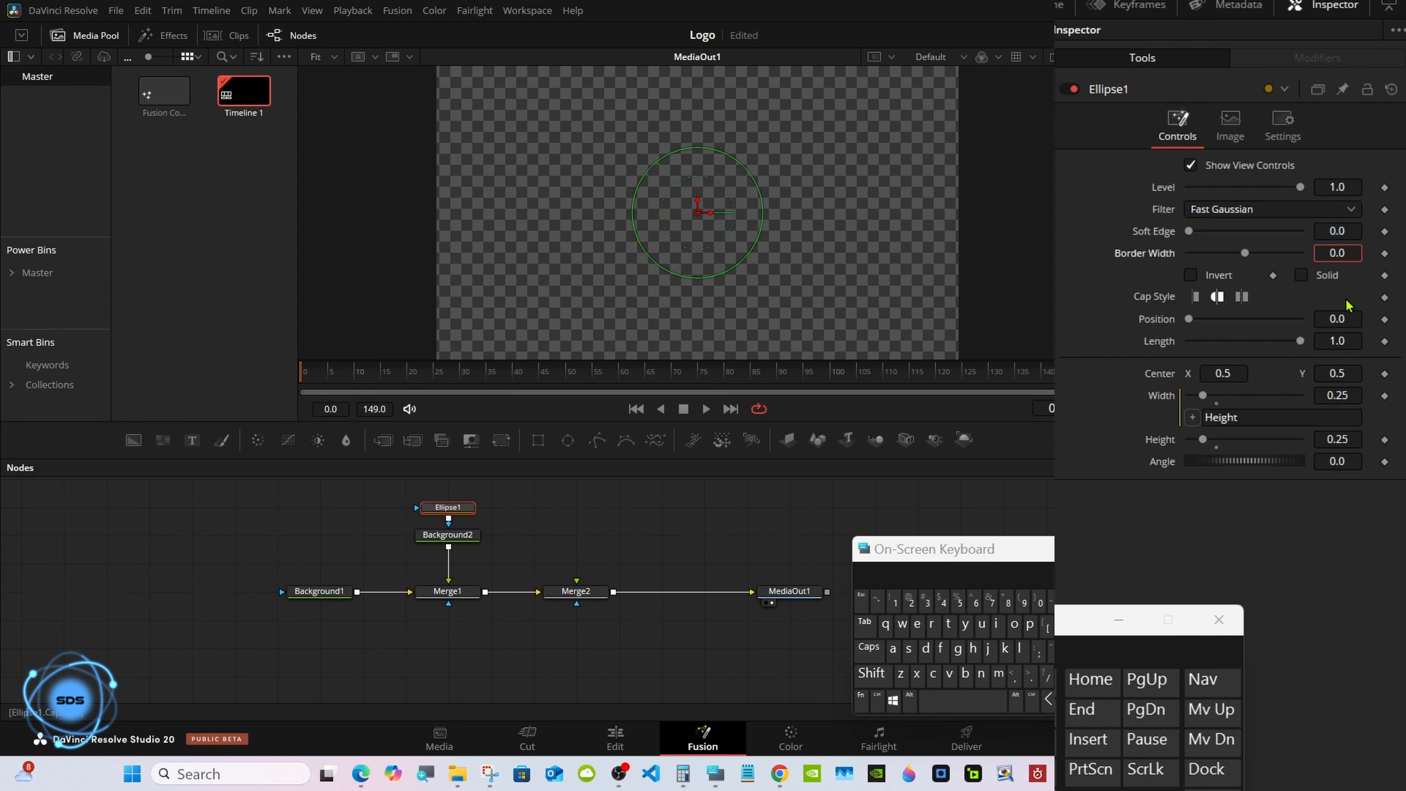
left_click(1039, 601)
left_click(961, 603)
left_click(865, 622)
left_click(763, 510)
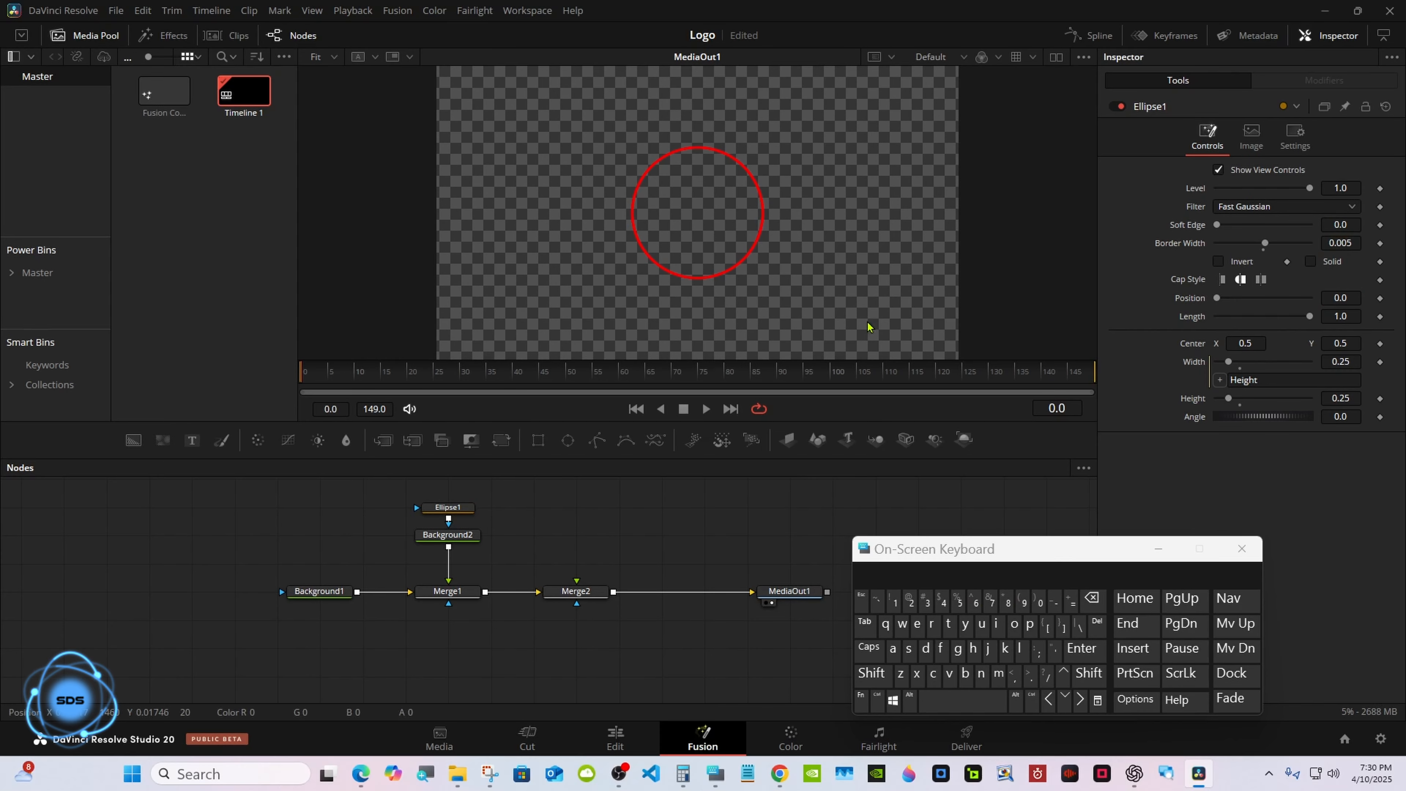
Turn off the viewer's checker underlay.
left_click(1086, 58)
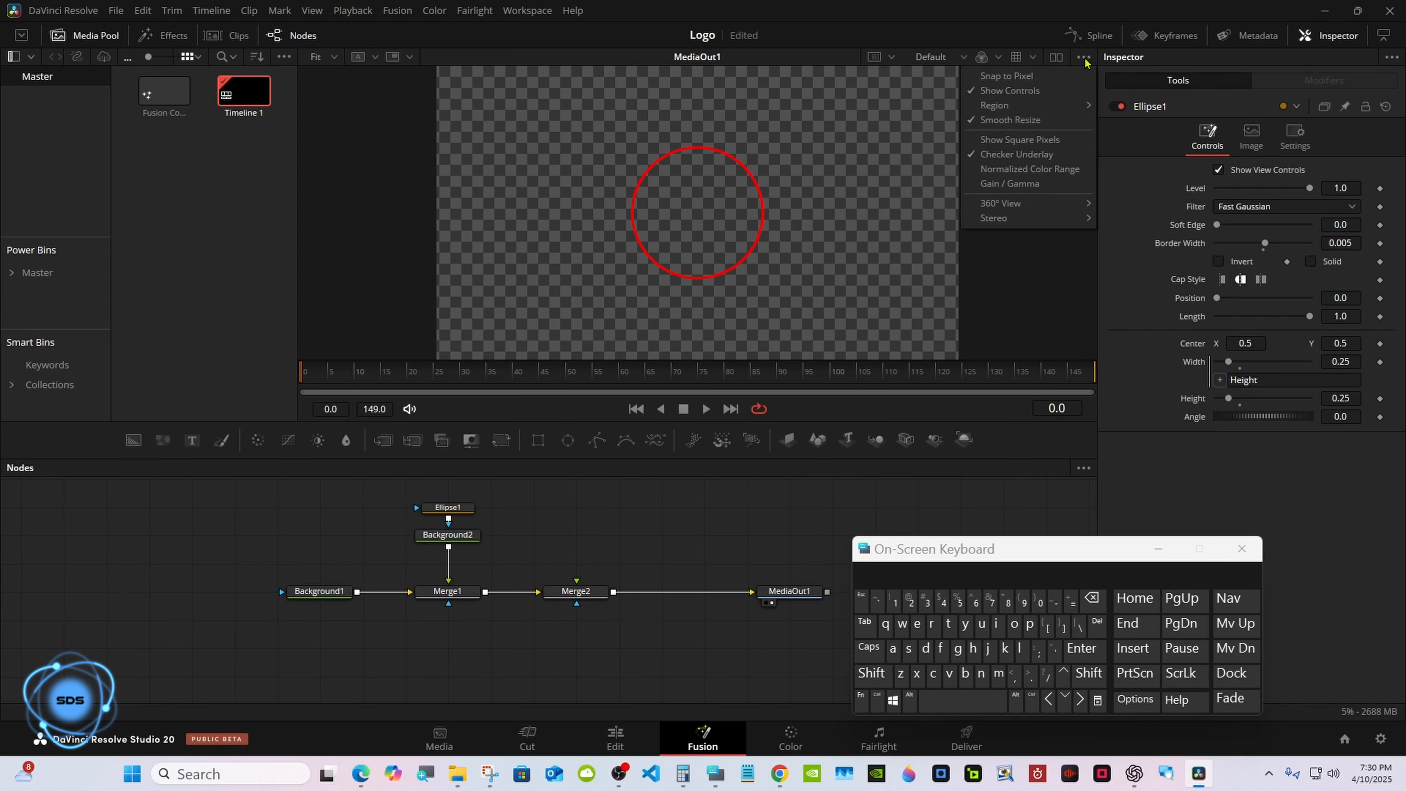
left_click(1017, 155)
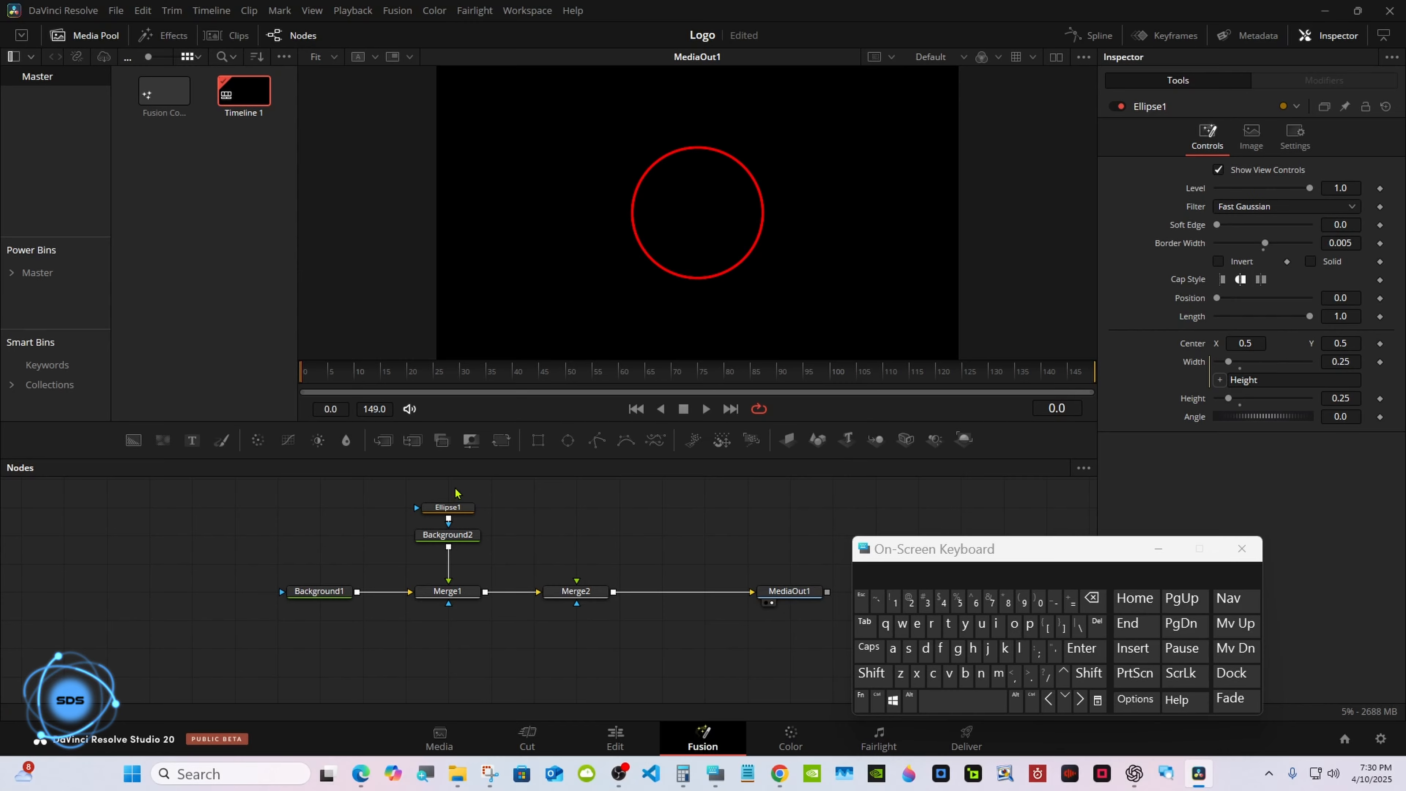
Copy Ellipse1, paste it as an instance beside it, and save the project.
right_click(440, 513)
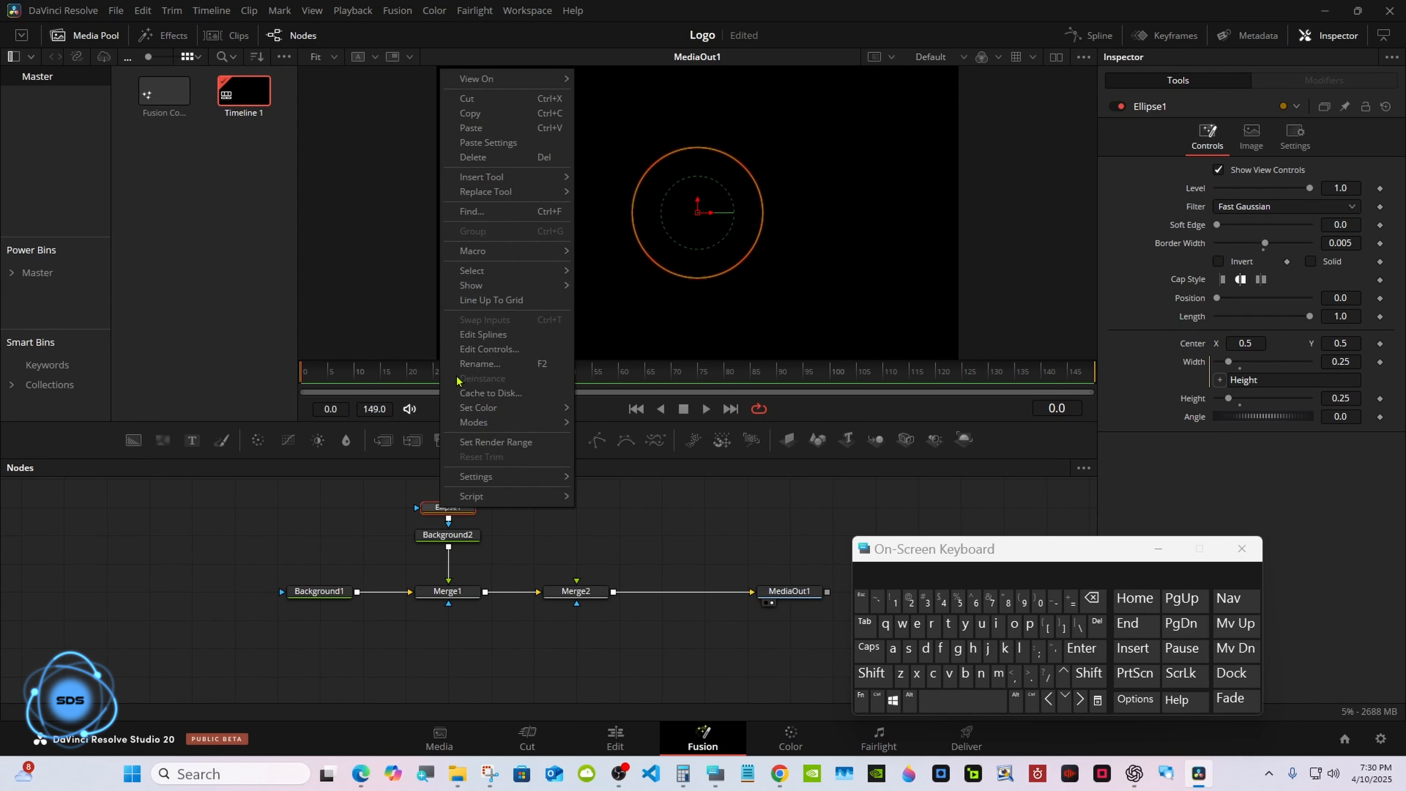
left_click(480, 118)
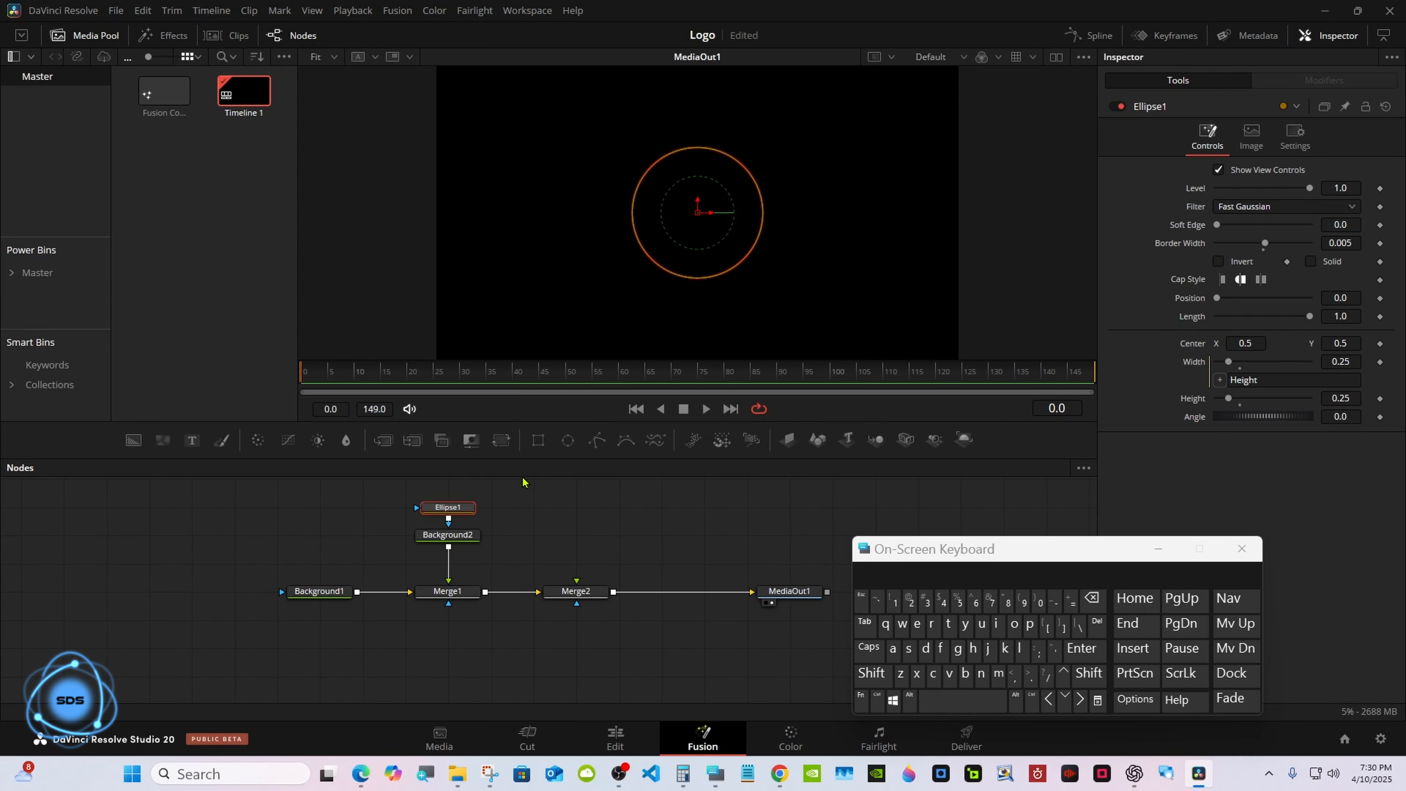
left_click(544, 511)
right_click(545, 510)
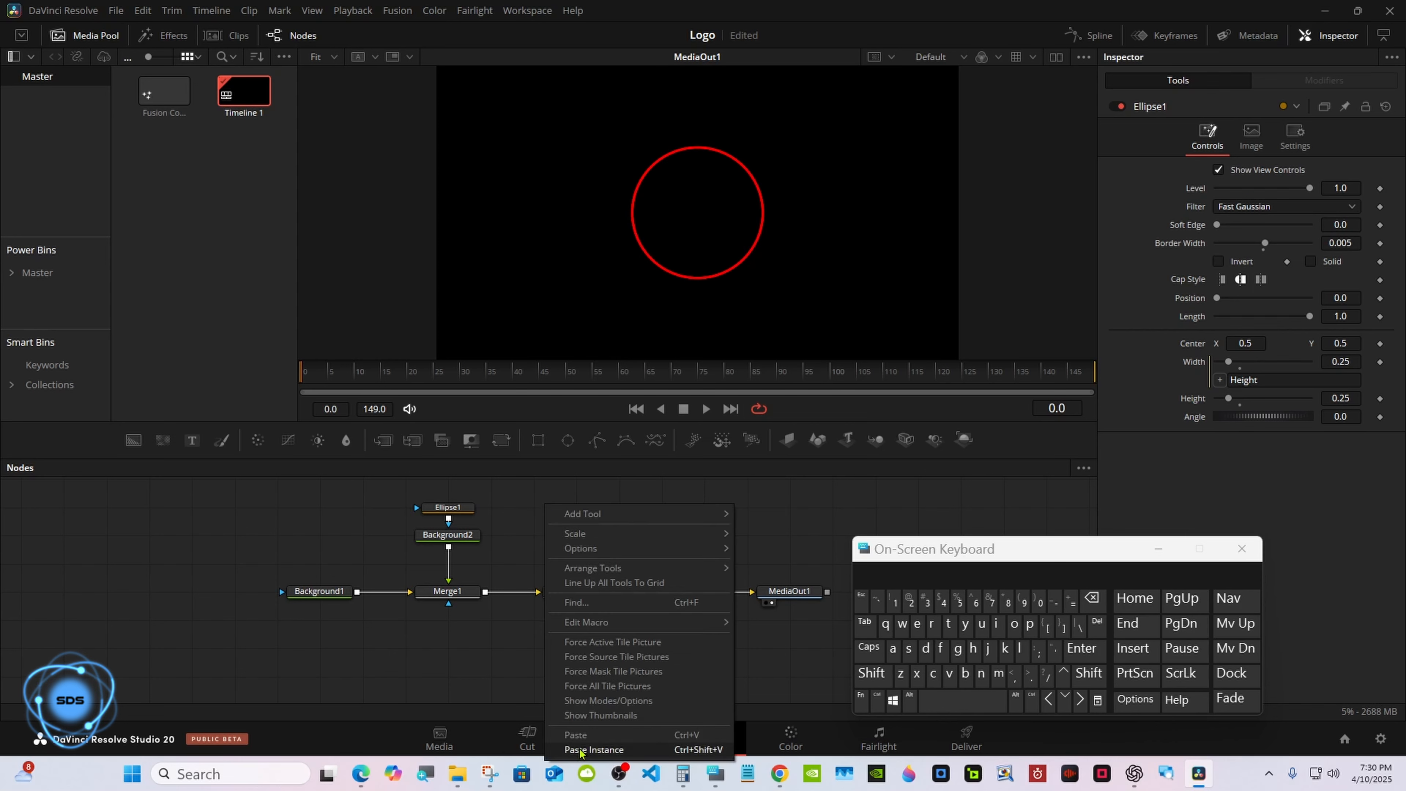
left_click(593, 749)
left_click_drag(918, 554, 787, 594)
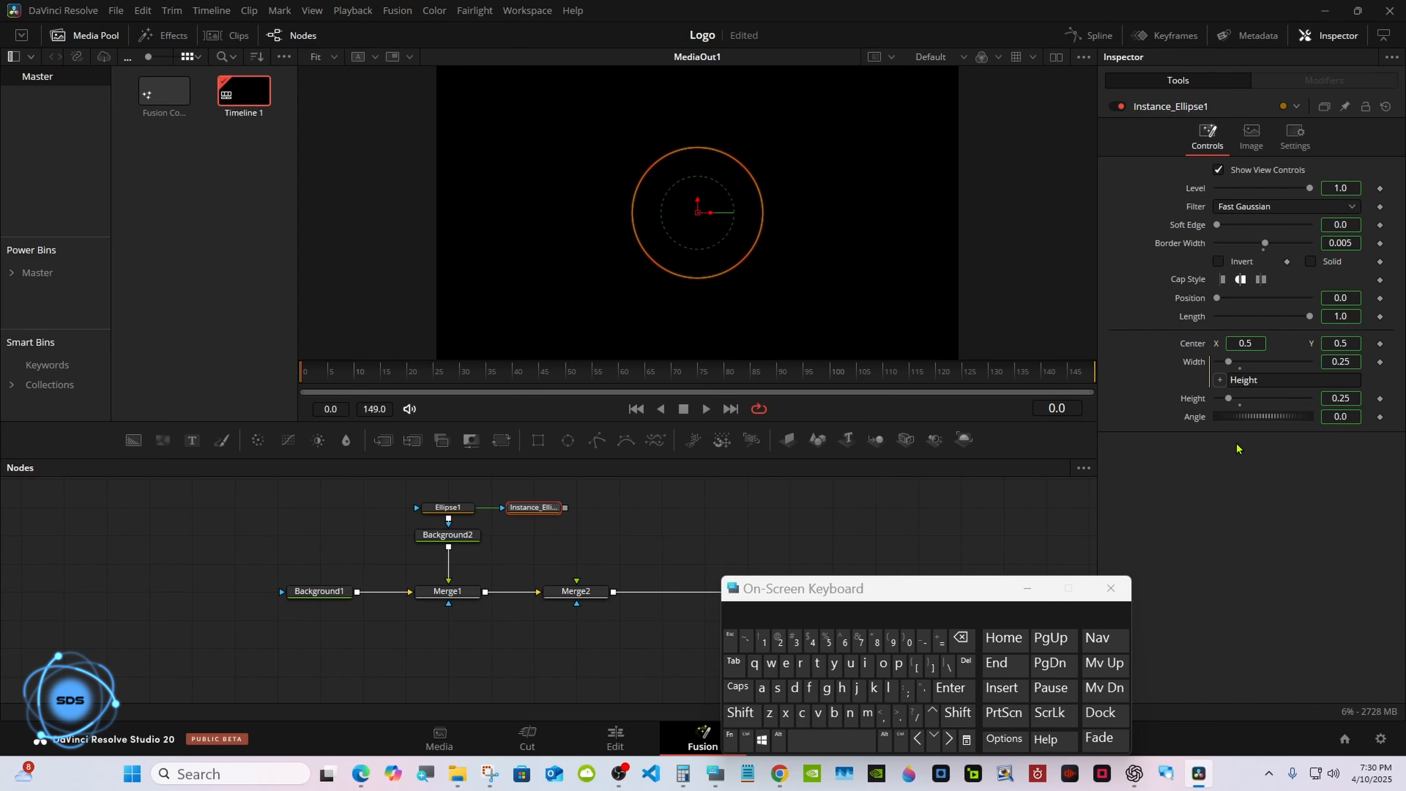
key("ctrl+s")
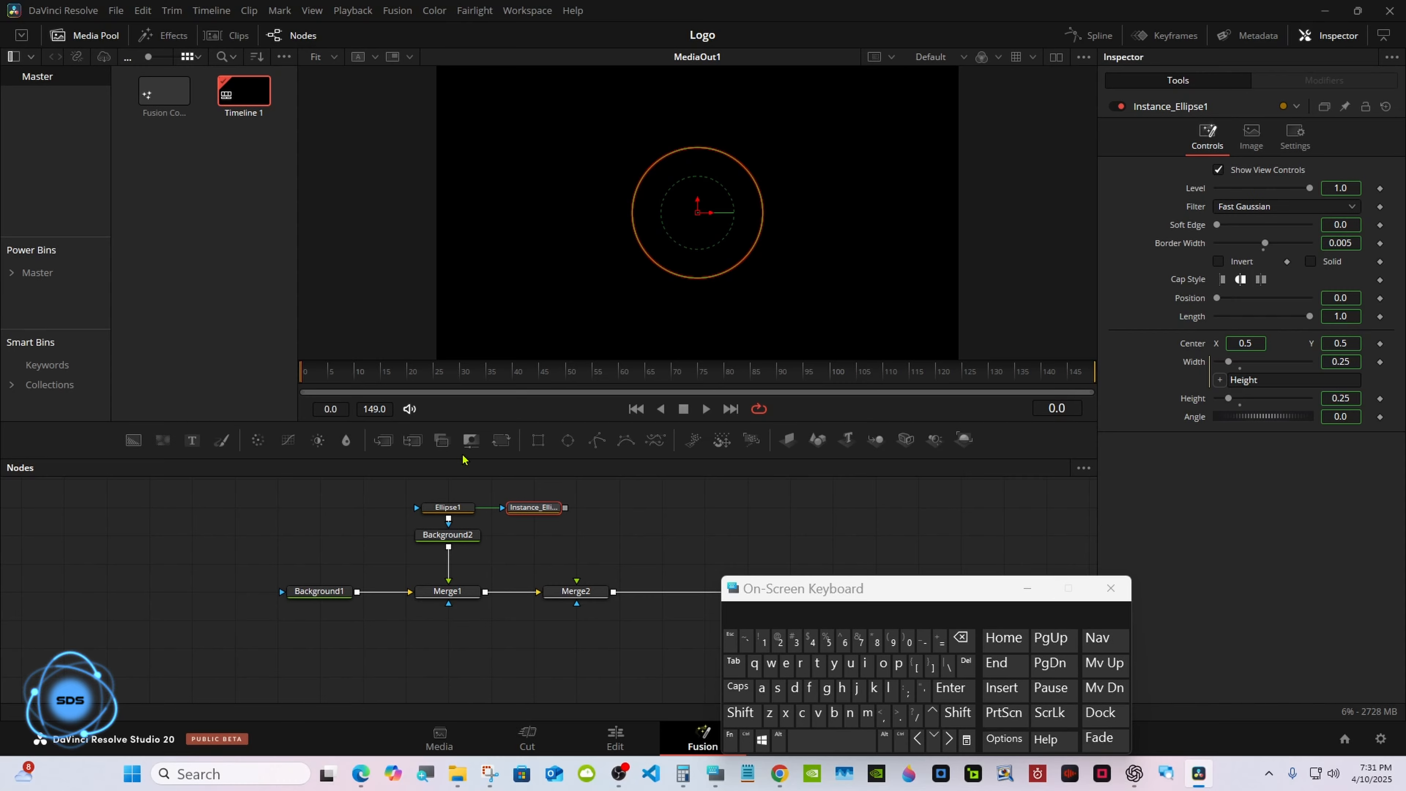
Add a Background3 node masked by the instanced ellipse into Merge2.
left_click_drag(134, 448, 508, 598)
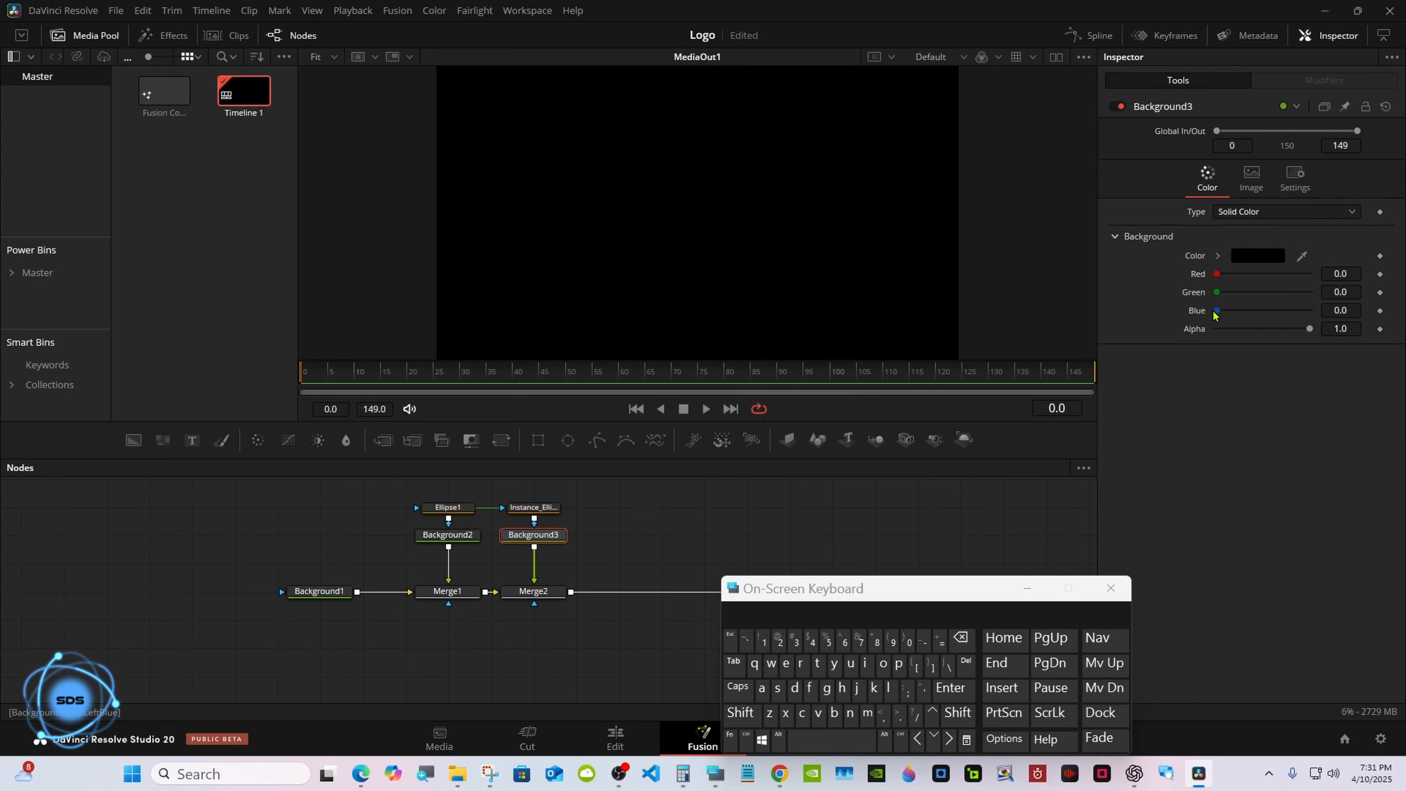
Set Background3's color to pure blue.
left_click_drag(1217, 310, 1321, 313)
Deinstance the Length and Border Width controls of the instanced ellipse.
left_click(546, 508)
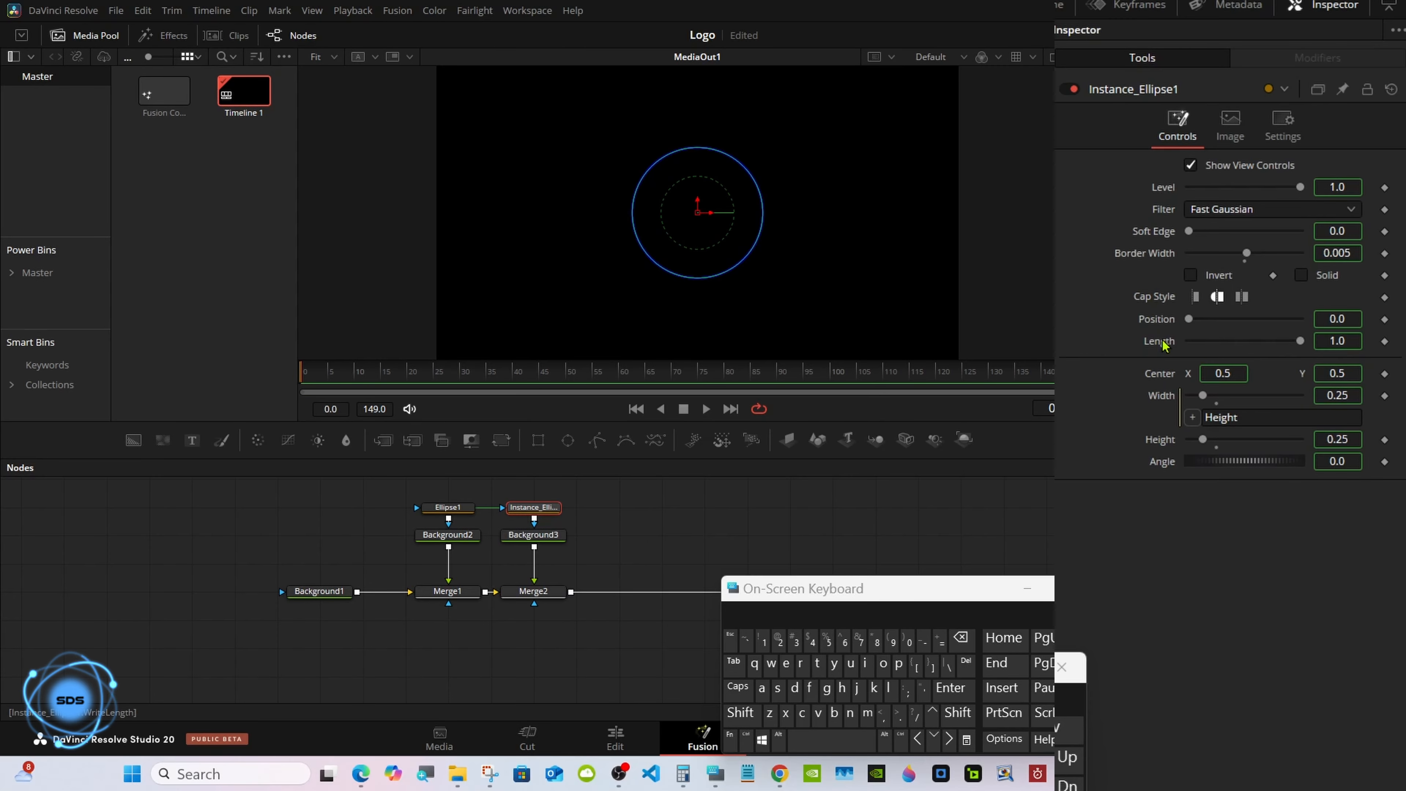
right_click(1162, 343)
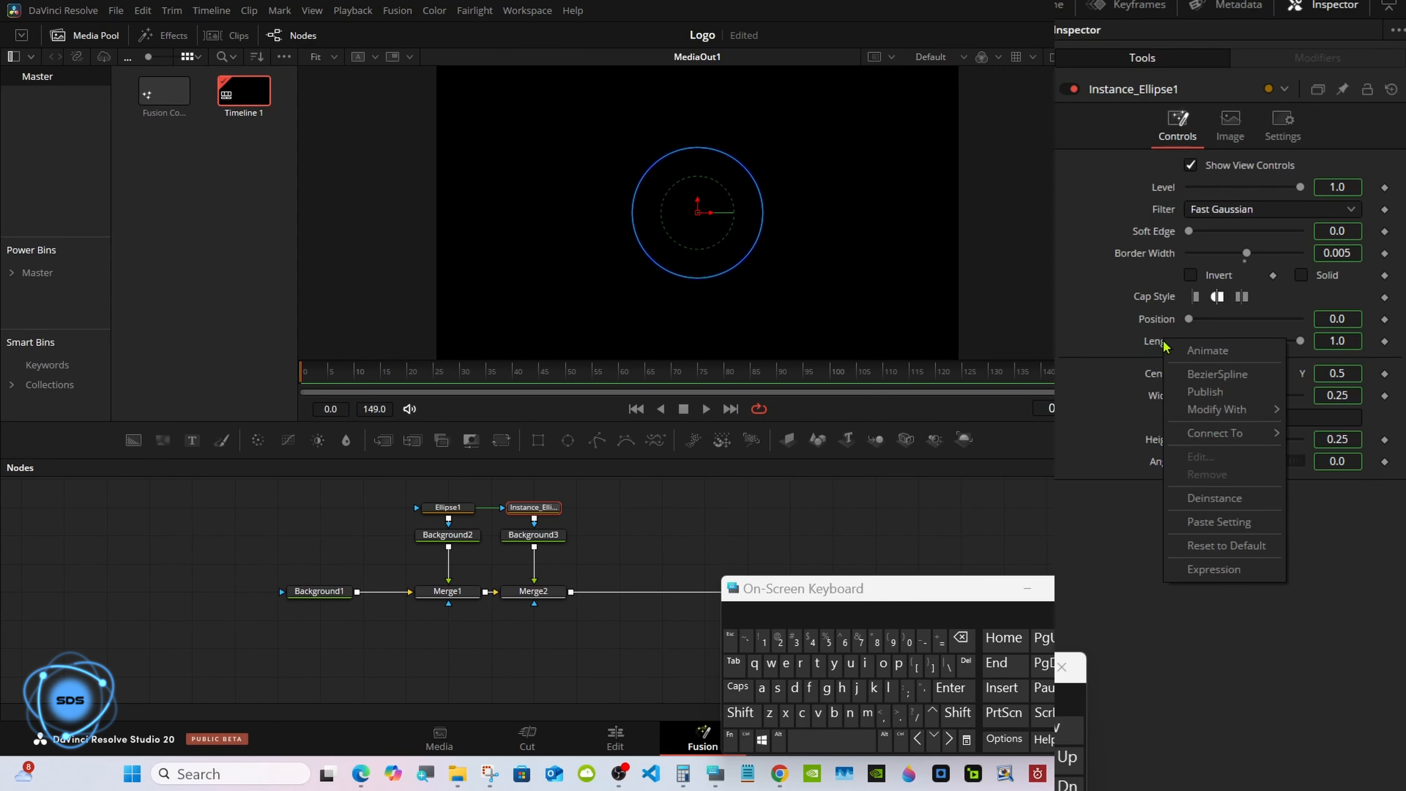
left_click(1202, 498)
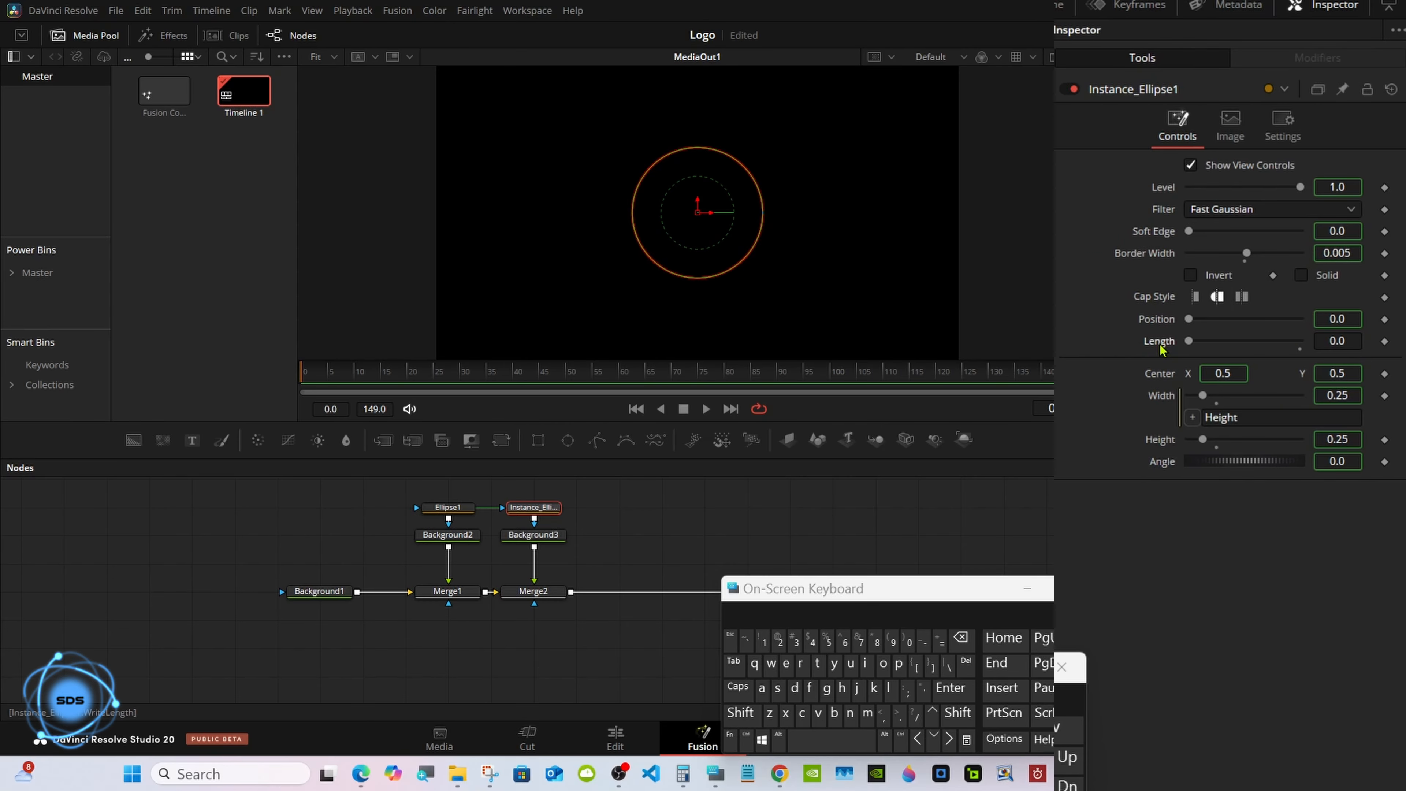
right_click(1157, 256)
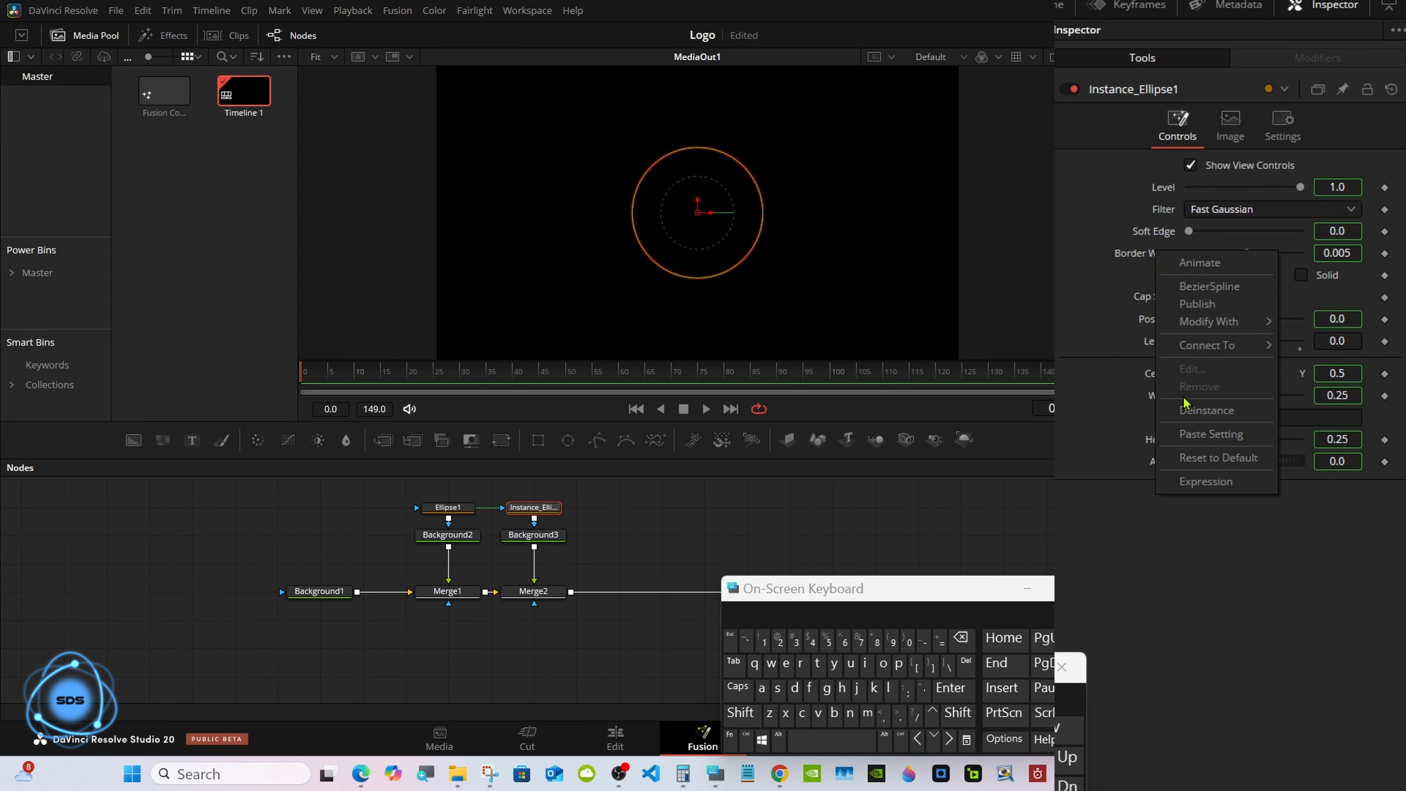
left_click(1191, 412)
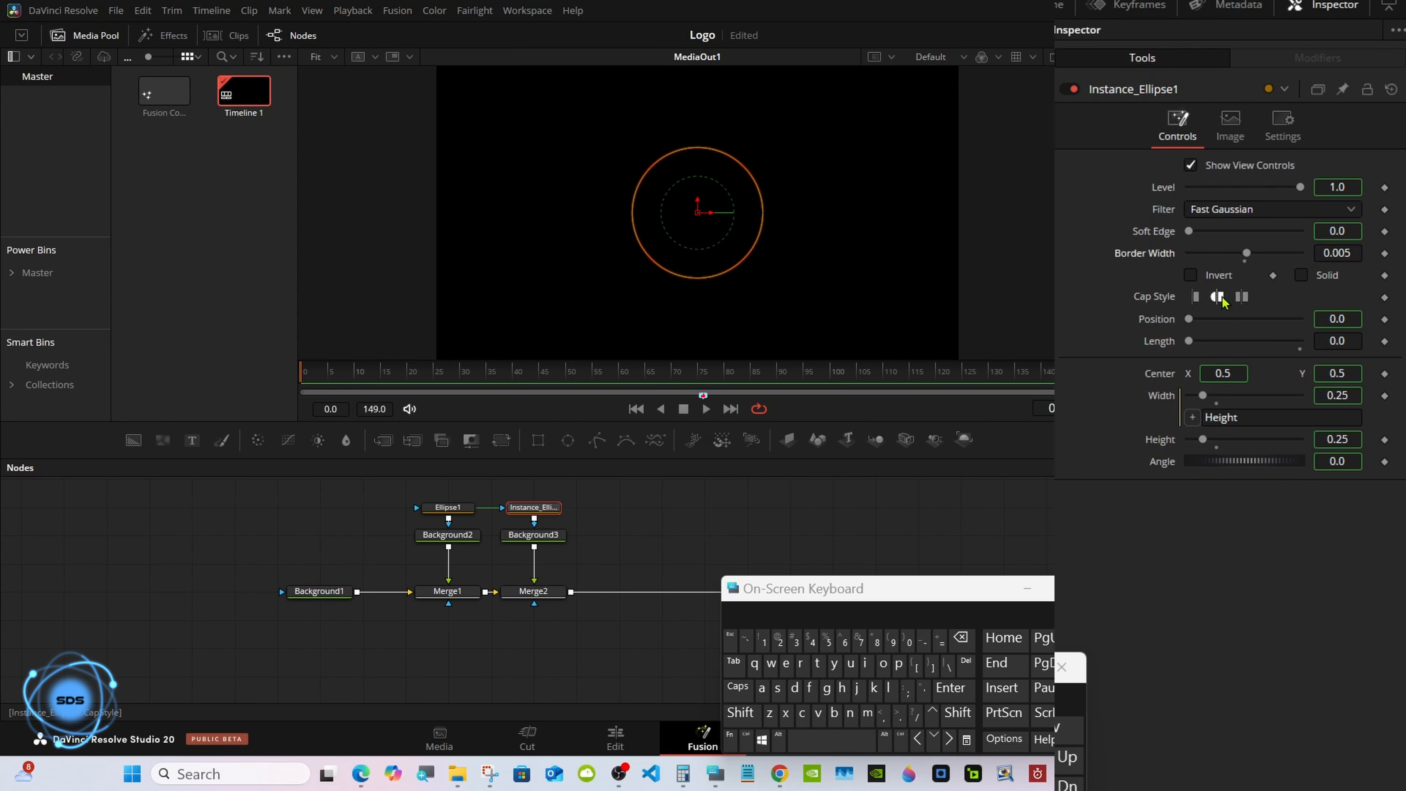
Set the instanced ellipse's Border Width to 0.025.
left_click_drag(1247, 256, 1254, 253)
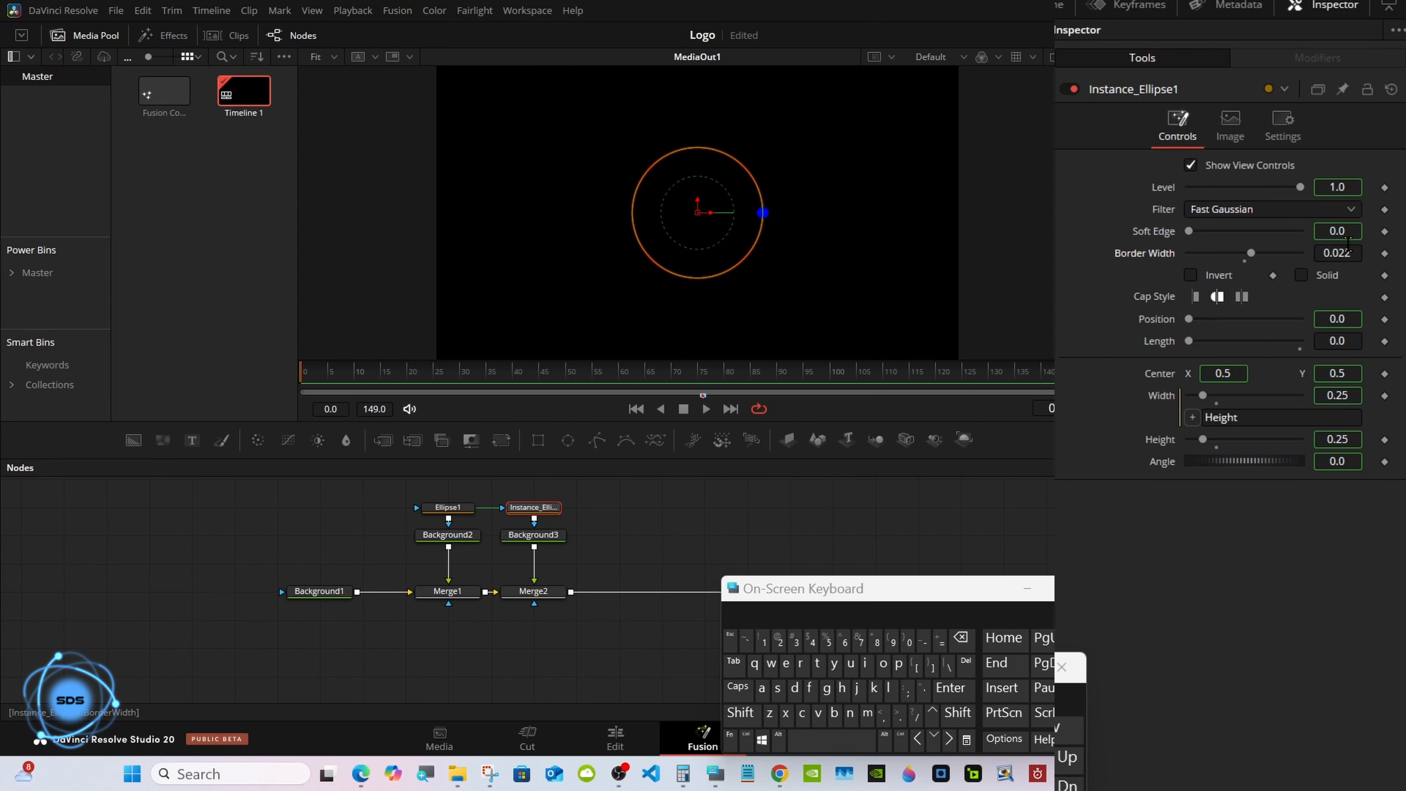
left_click(1352, 252)
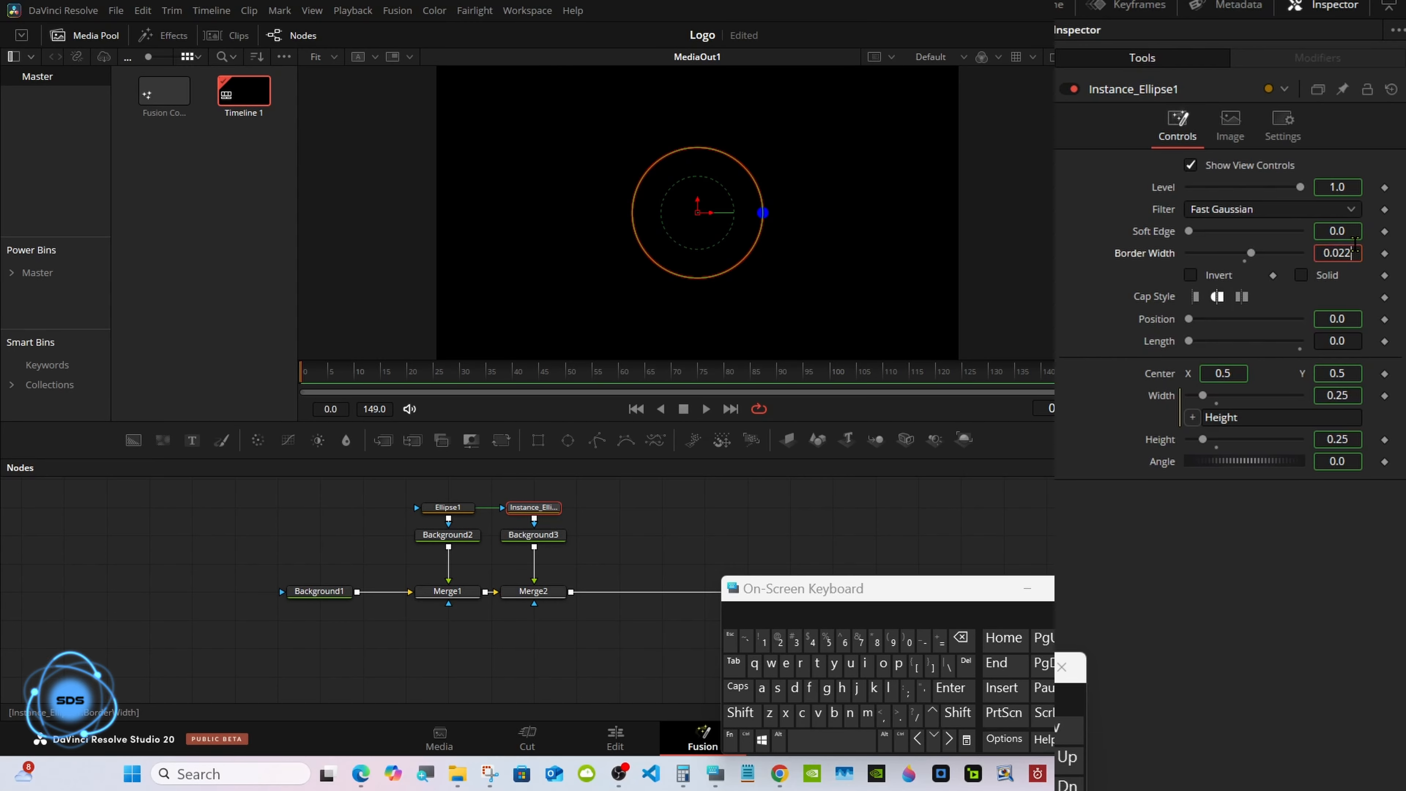
left_click(961, 638)
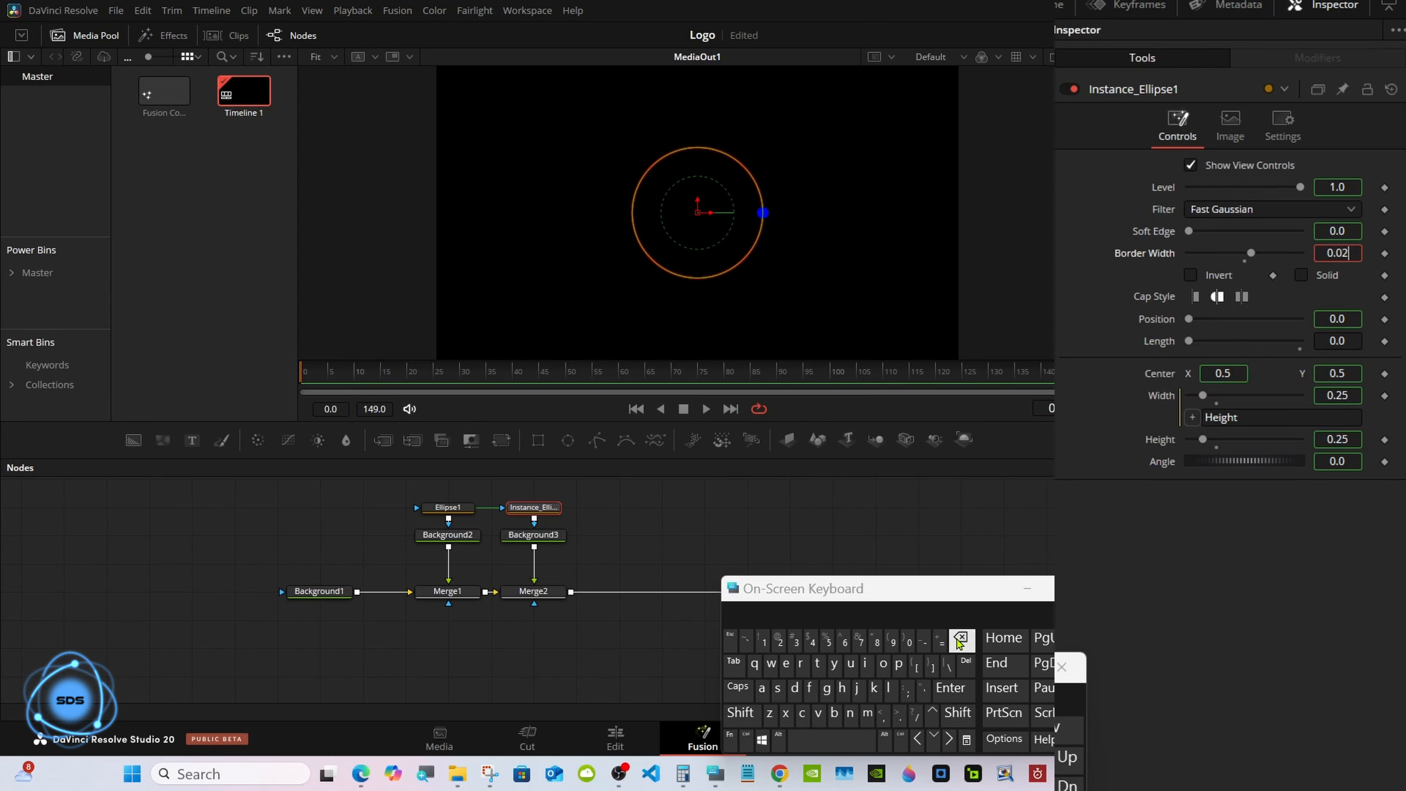
left_click(827, 643)
left_click(950, 688)
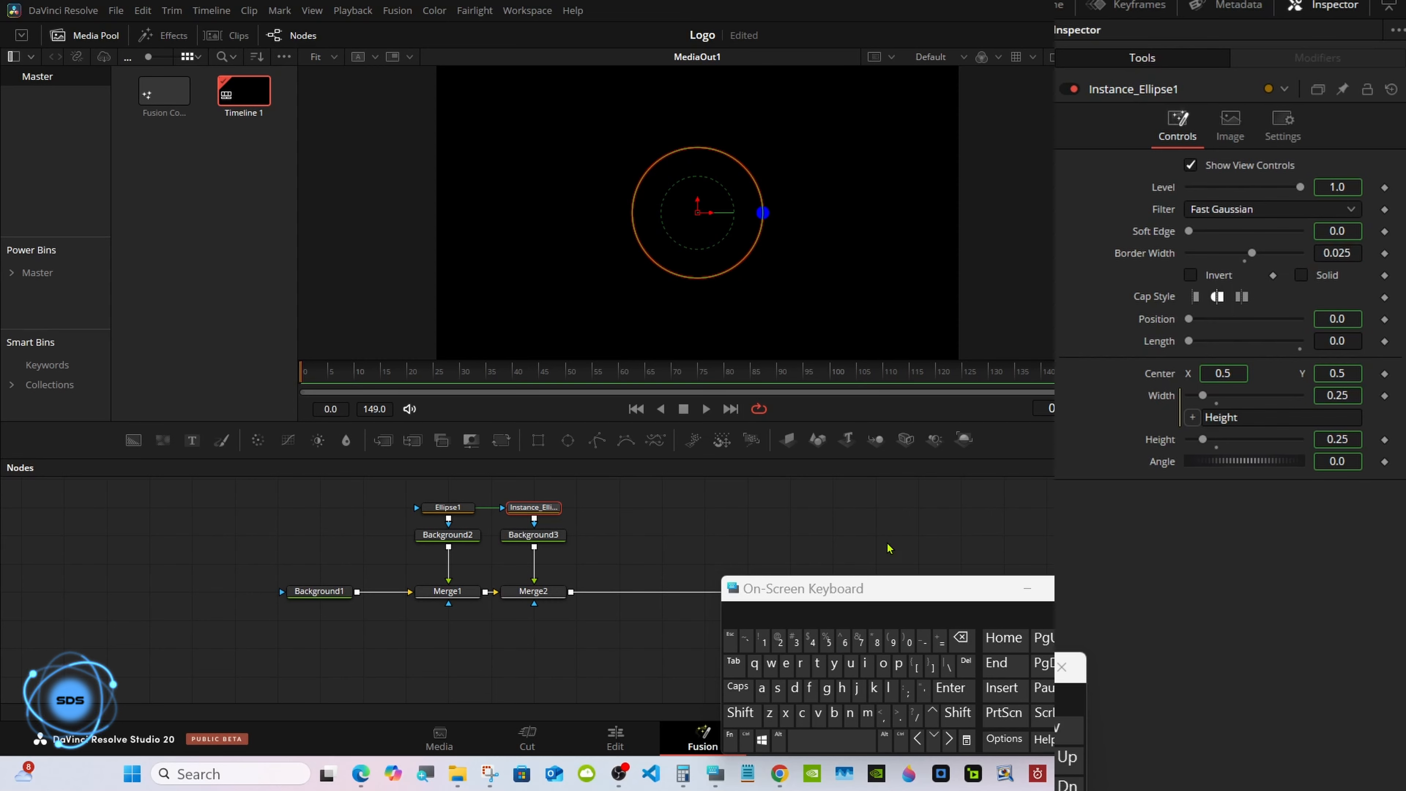
Add a Duplicate tool after Background3 by searching for dup.
left_click_drag(777, 593, 871, 529)
left_click(540, 537)
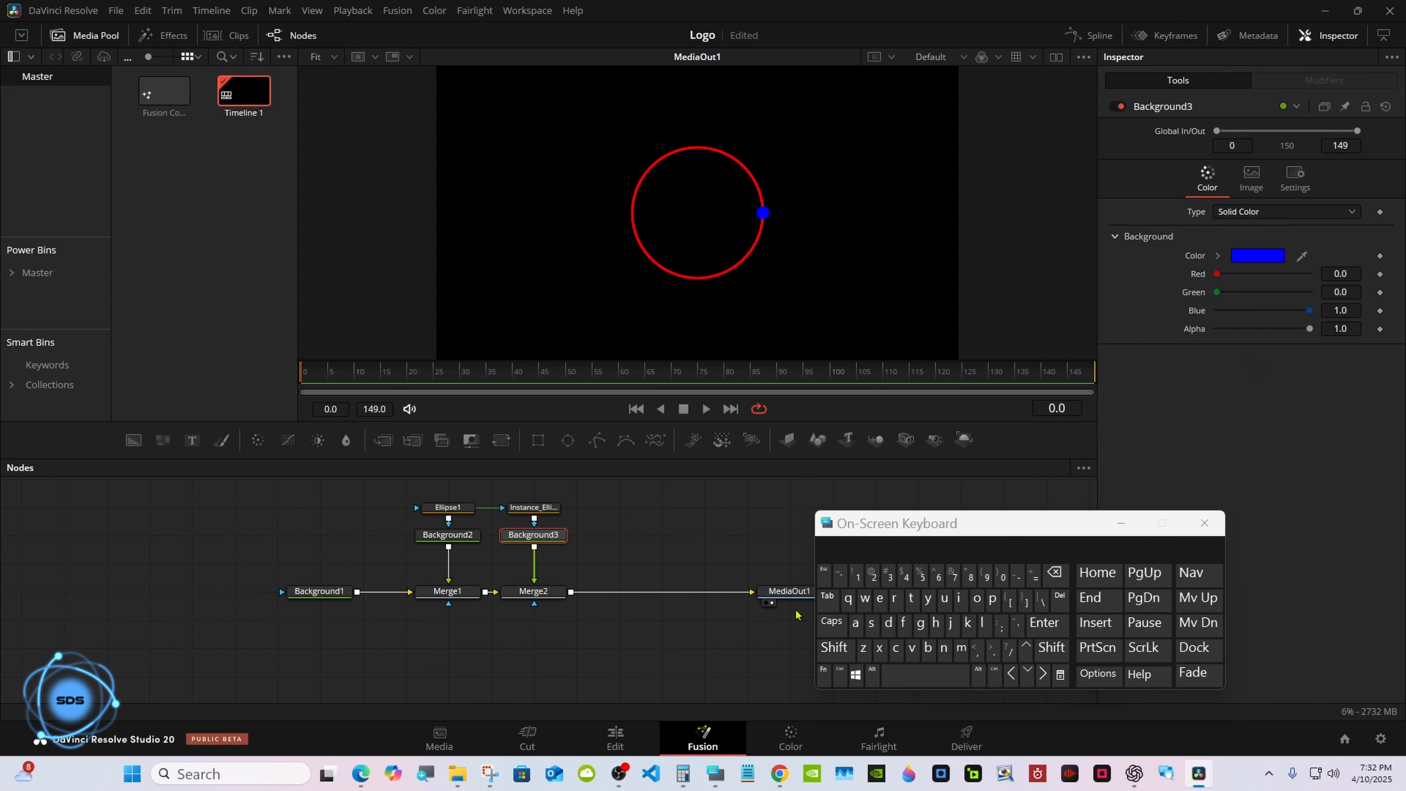
left_click(834, 647)
left_click(904, 673)
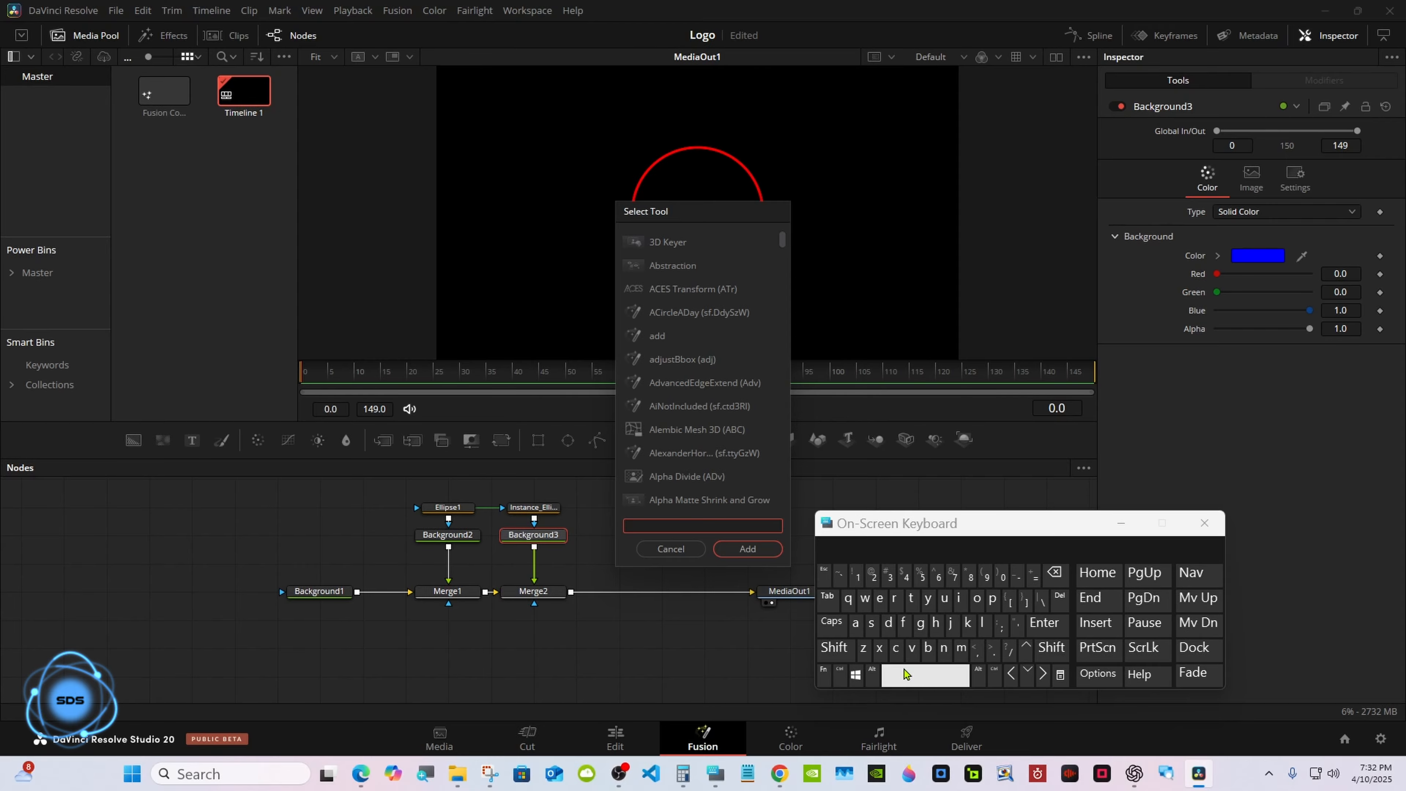
left_click(888, 622)
left_click(944, 597)
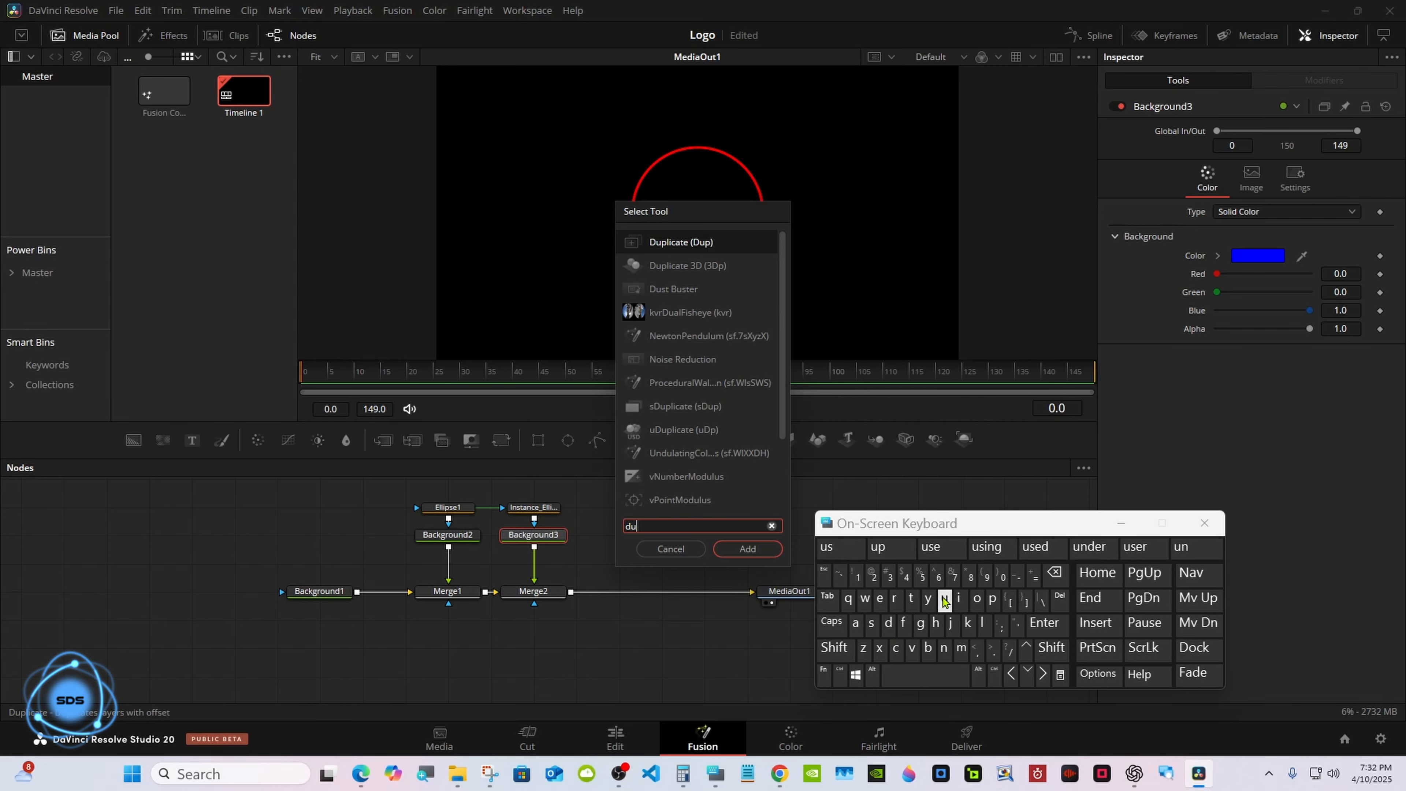
left_click(991, 598)
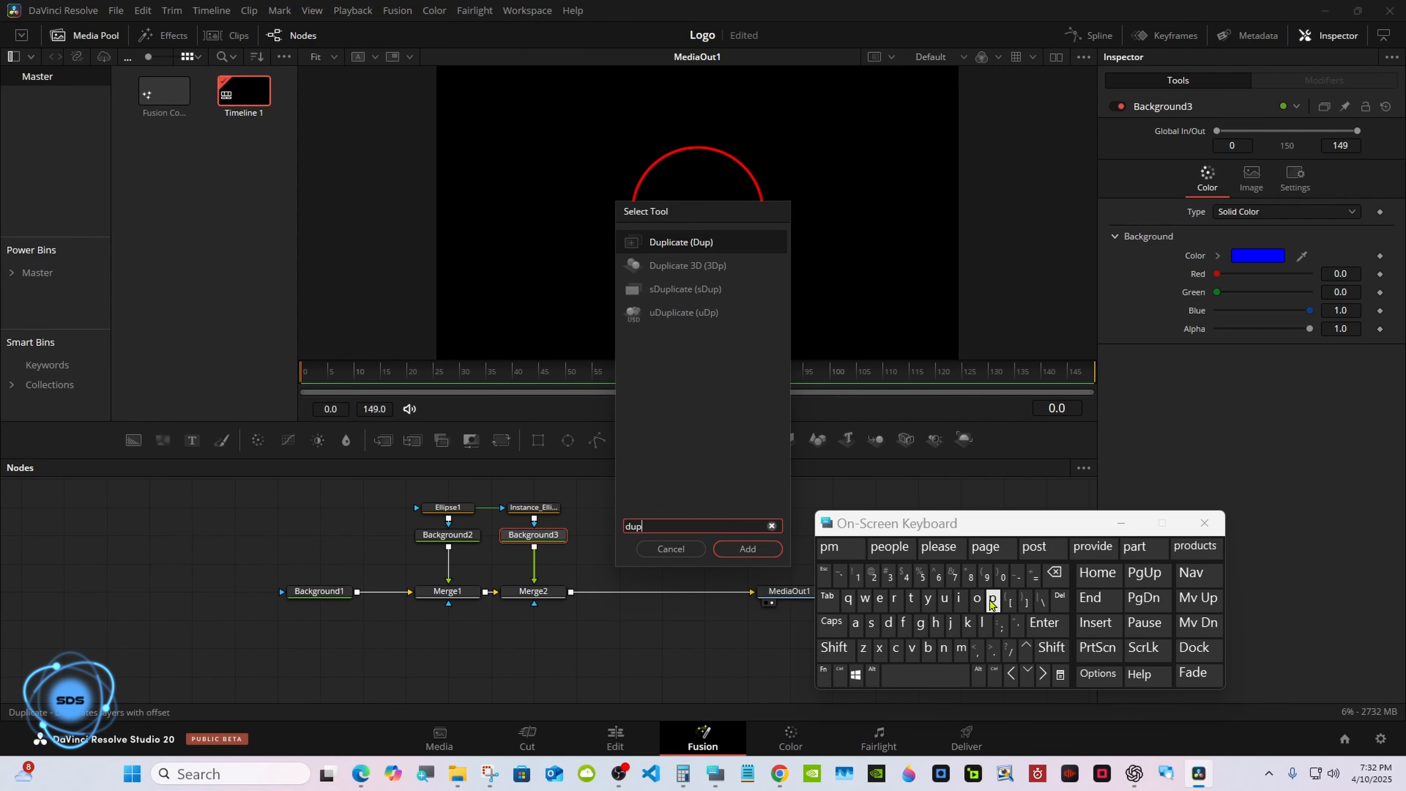
left_click(688, 244)
left_click(747, 548)
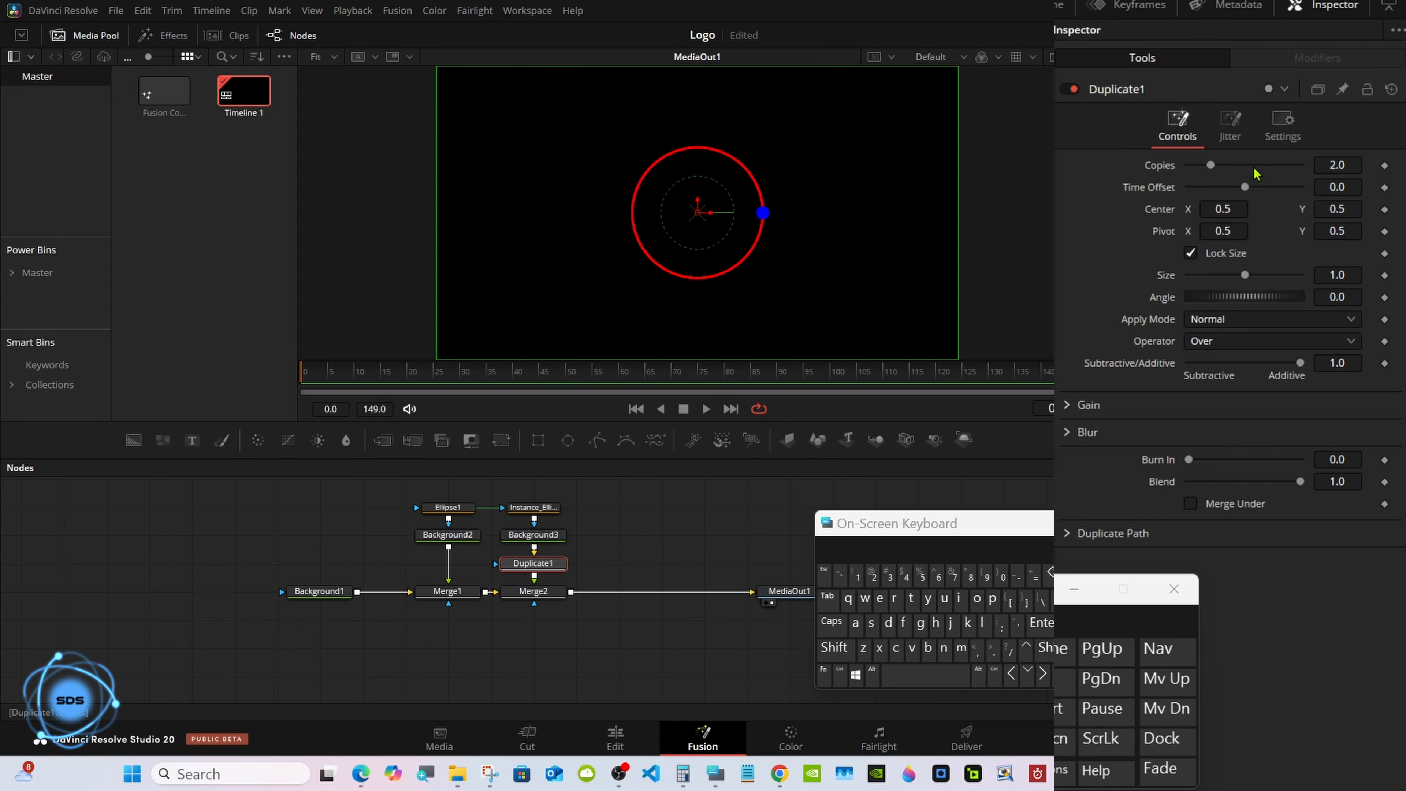
Set the Duplicate tool's Copies to 3.
left_click(1337, 165)
key("BackSpace")
key("BackSpace")
key("BackSpace")
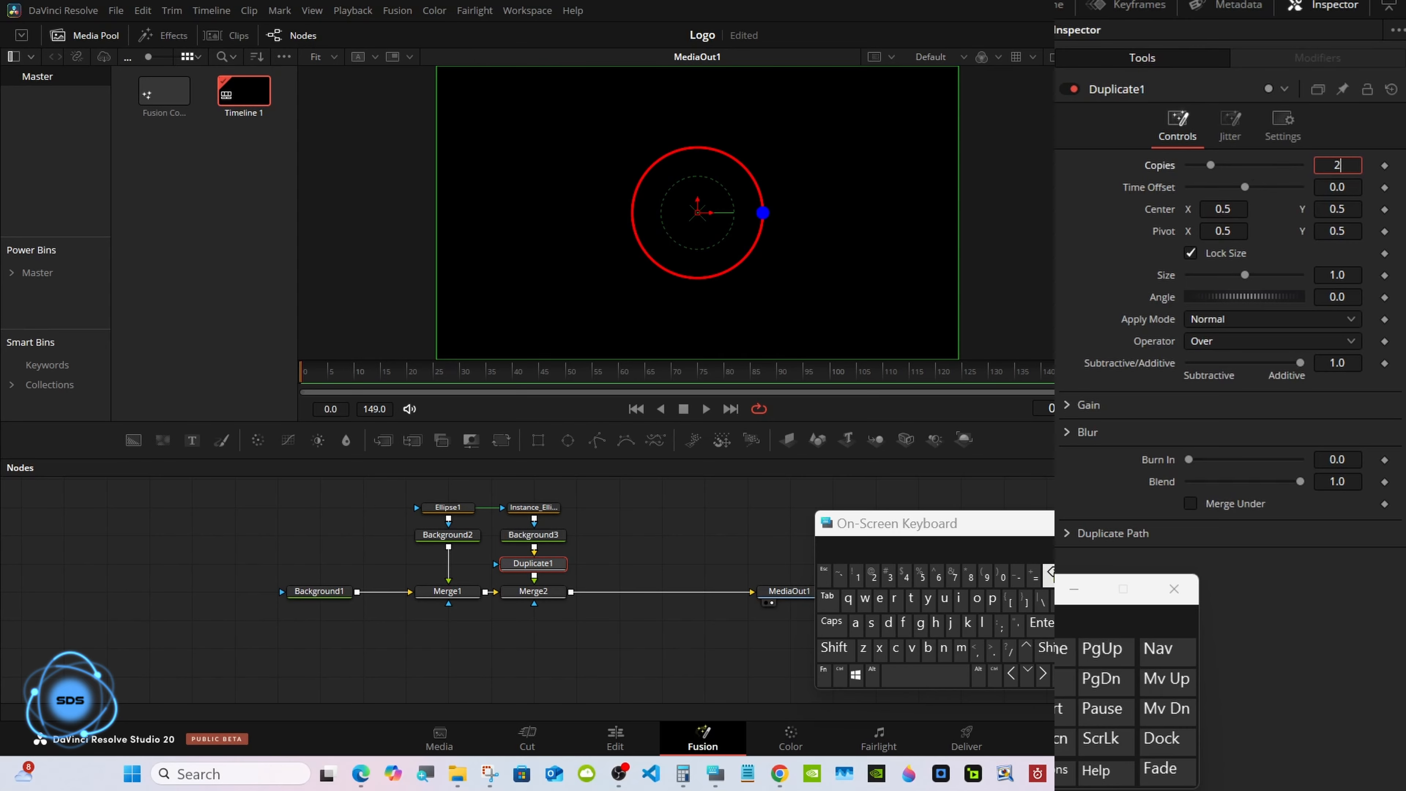
type("3")
key("Return")
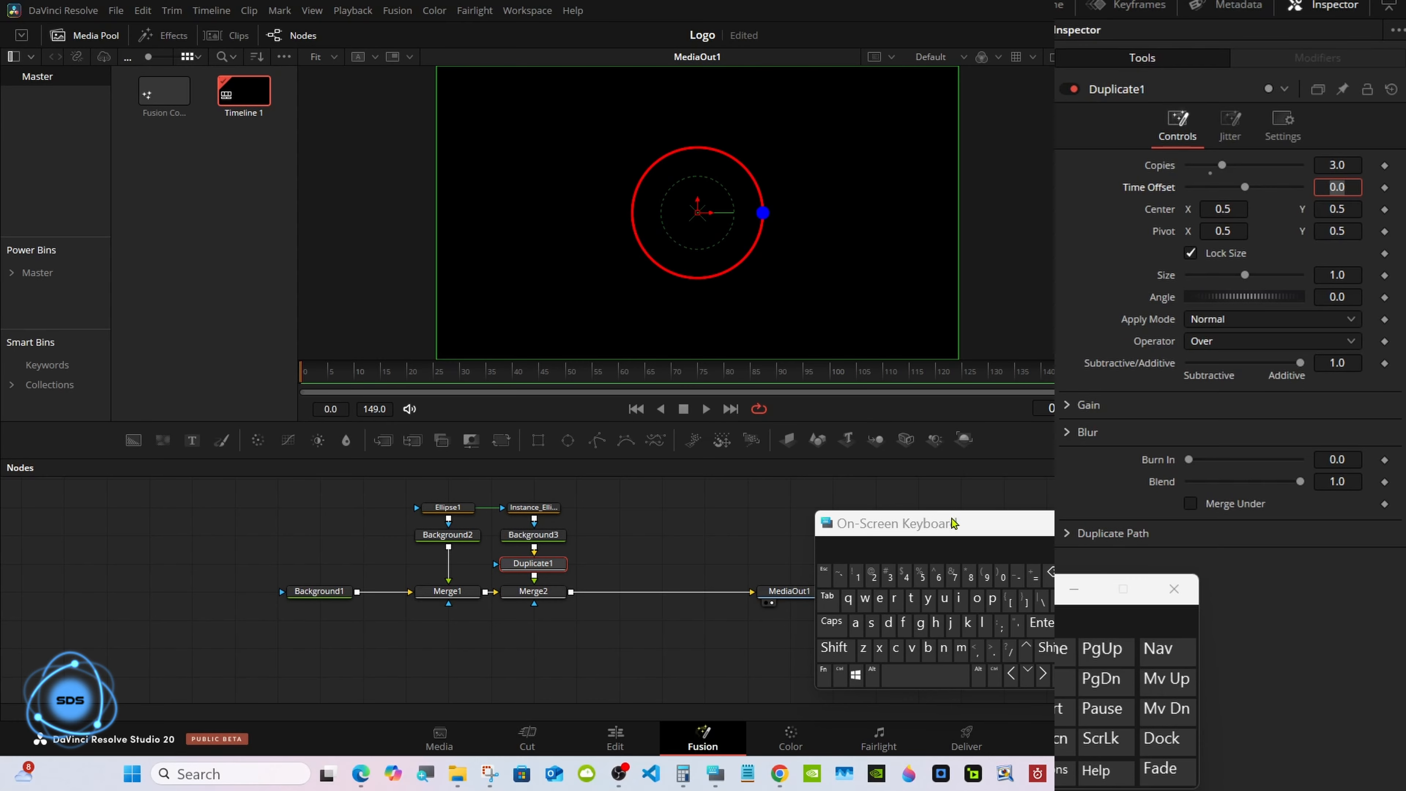
Set the Duplicate tool's Angle to 360/3.
left_click_drag(928, 530, 940, 540)
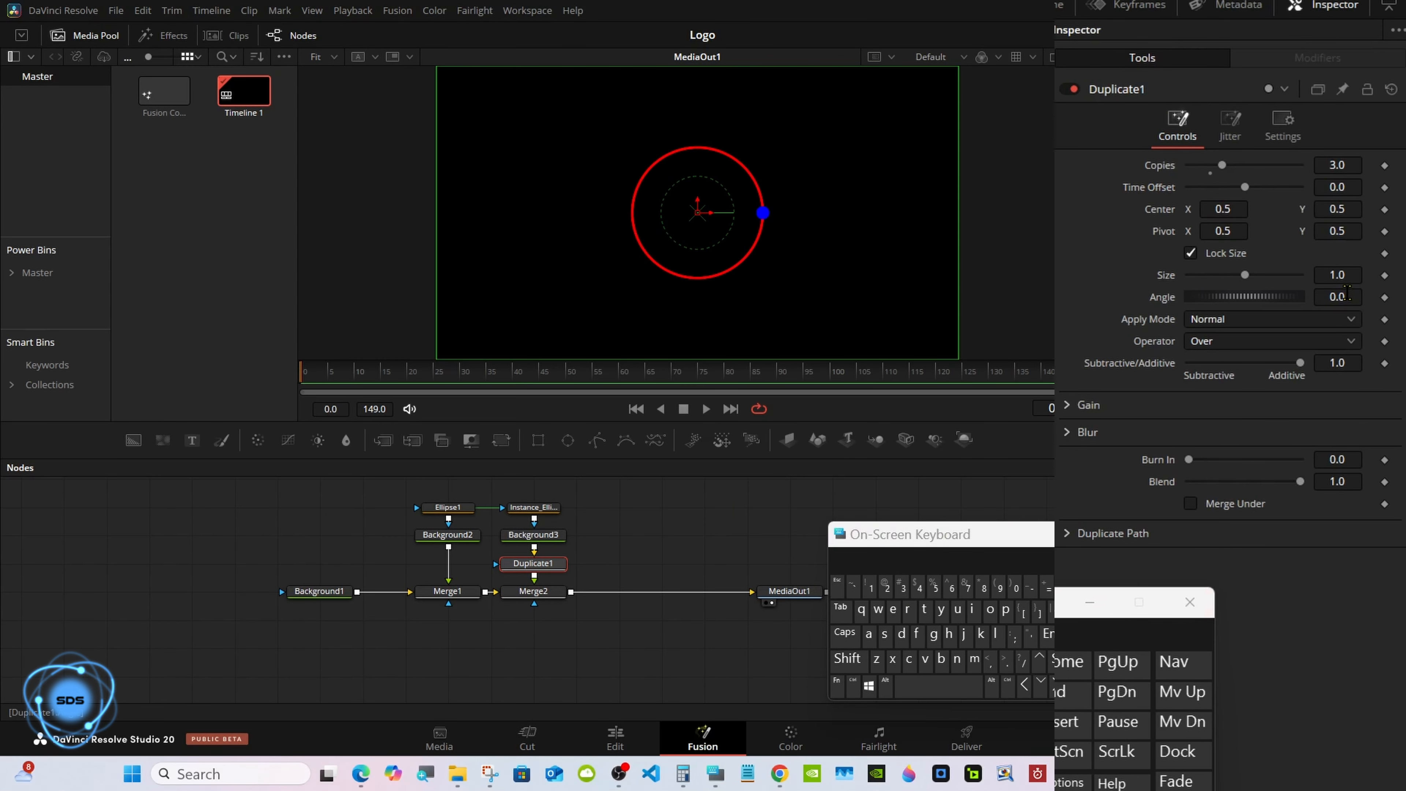
left_click(1346, 297)
key("BackSpace")
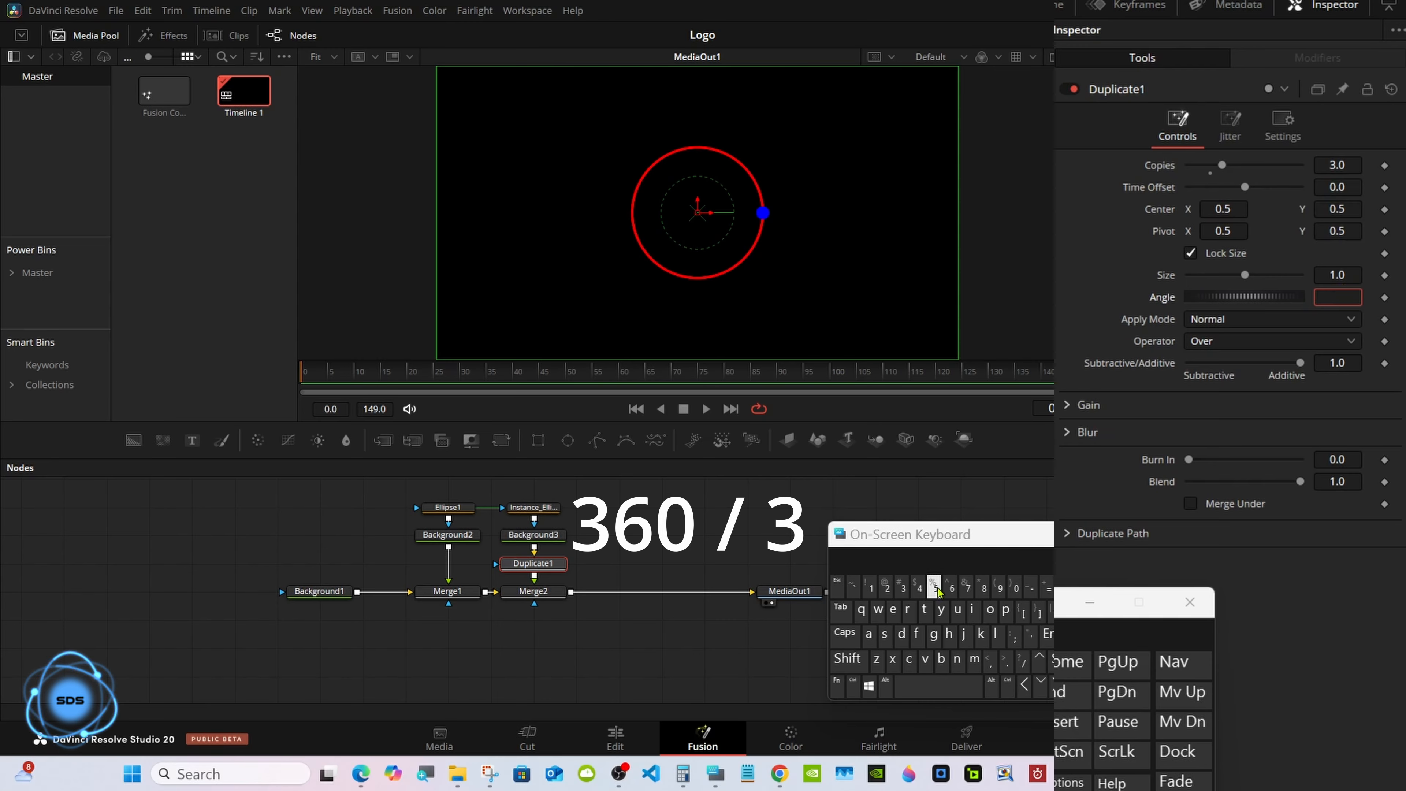
left_click(901, 586)
left_click(951, 586)
left_click(1015, 587)
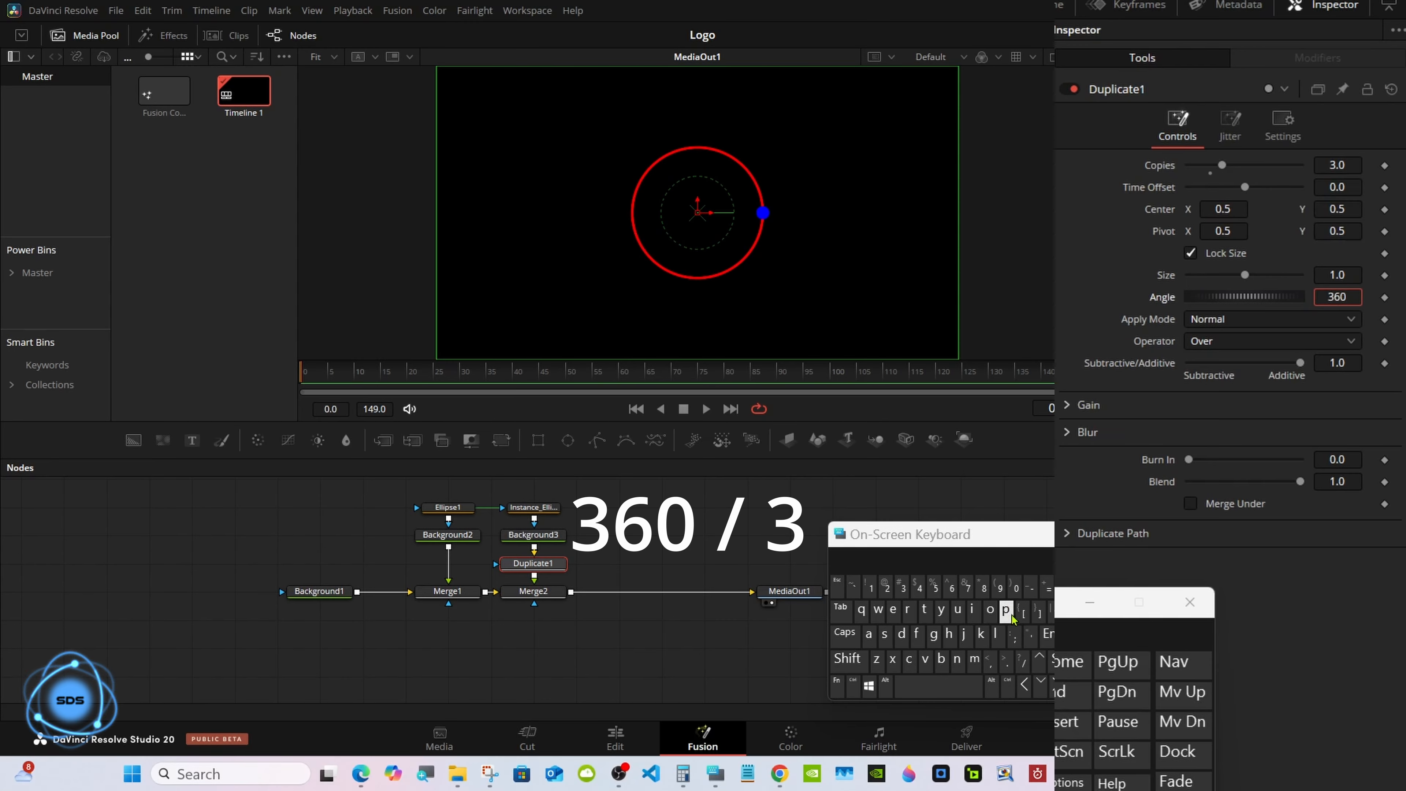
left_click(1022, 659)
left_click(902, 587)
left_click(1048, 634)
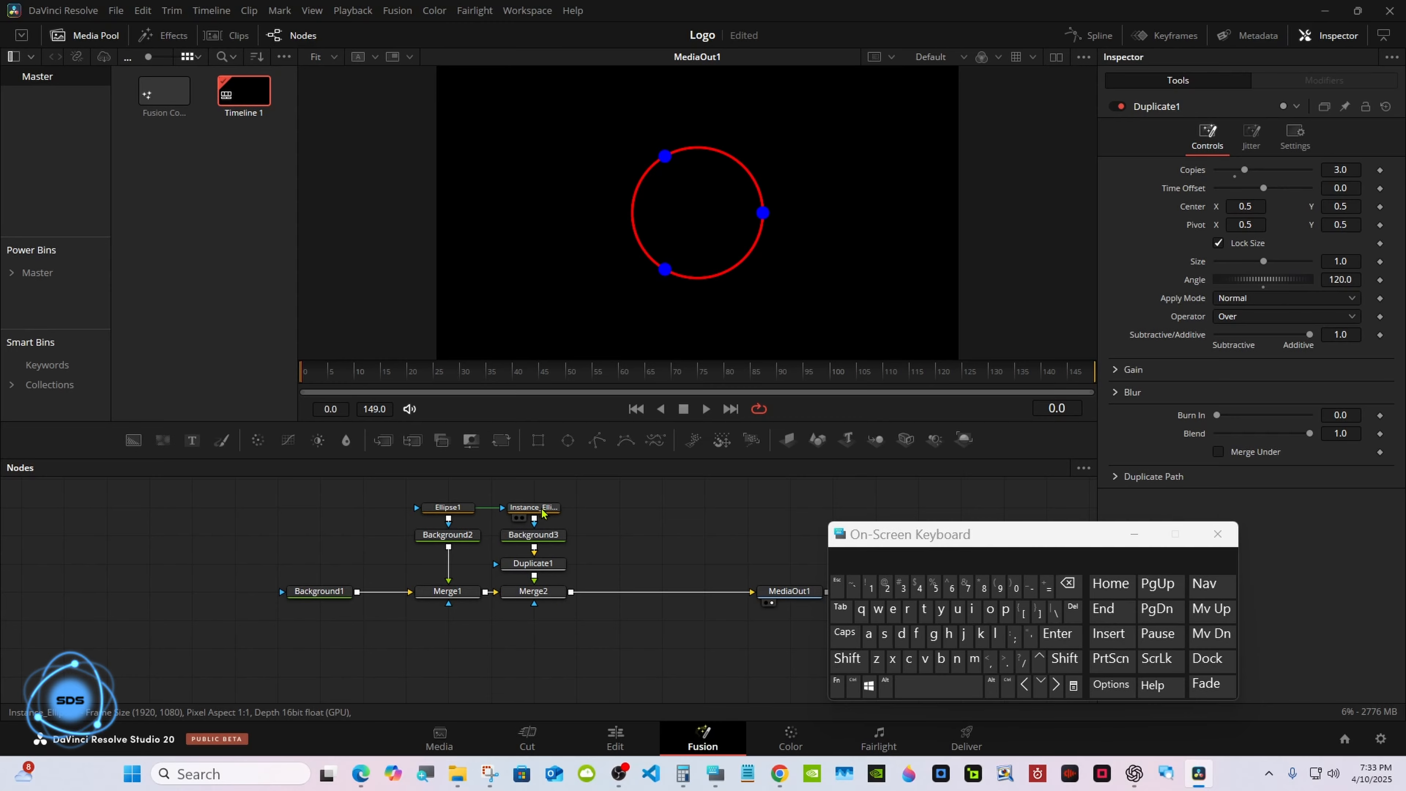
Add a second ellipse and paste an instance of Background3 masked by it, merged into the main flow.
mouse_move(539, 514)
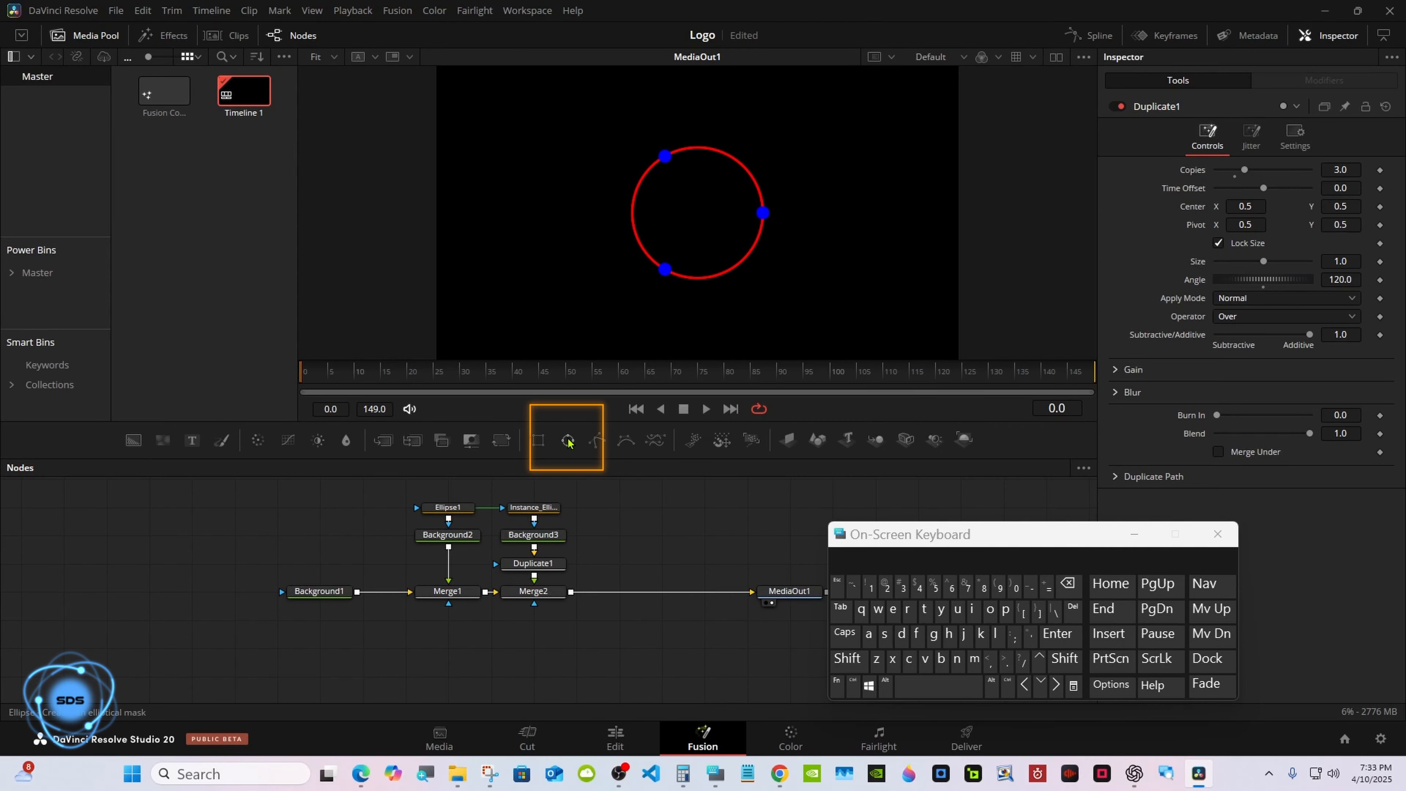
left_click_drag(568, 441, 576, 518)
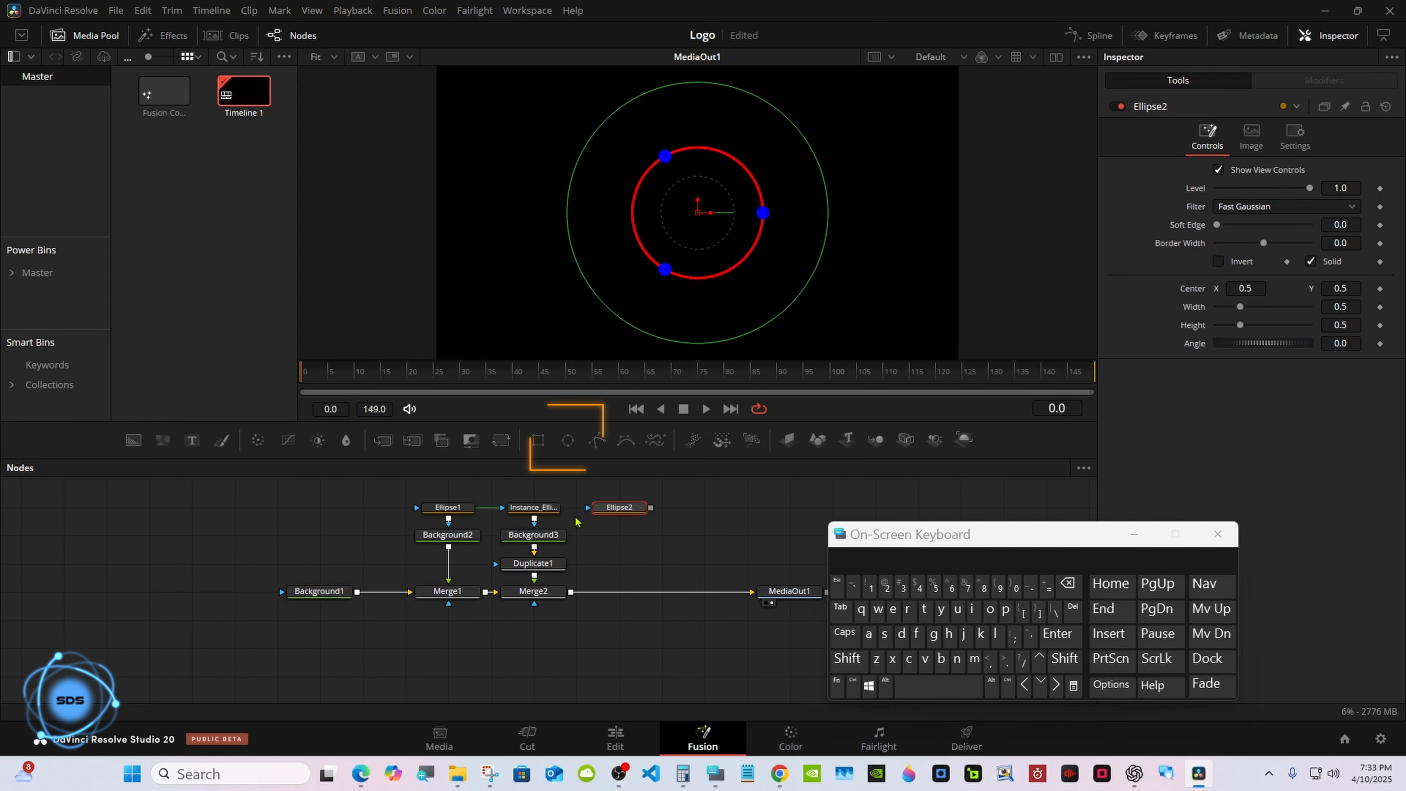
right_click(515, 537)
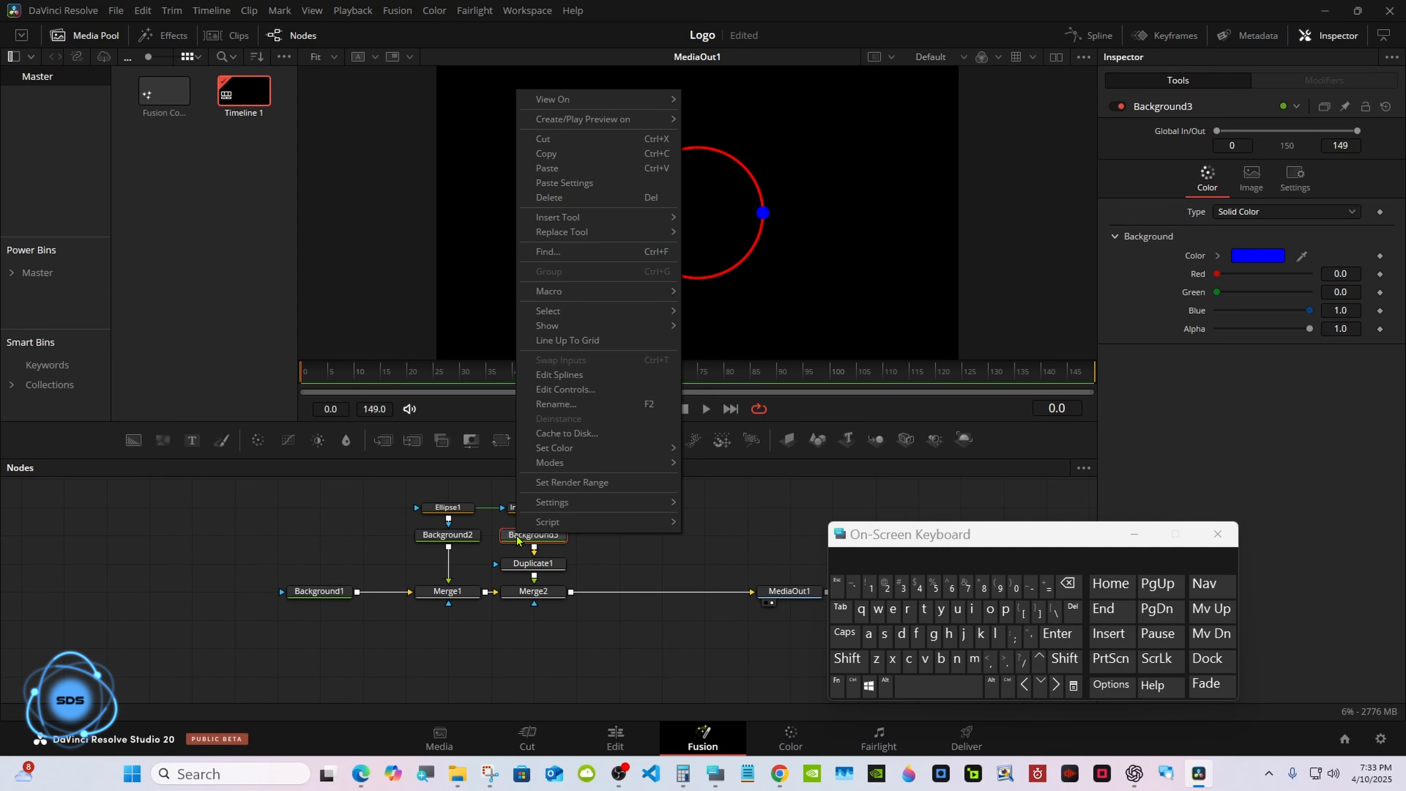
left_click(568, 154)
left_click(609, 532)
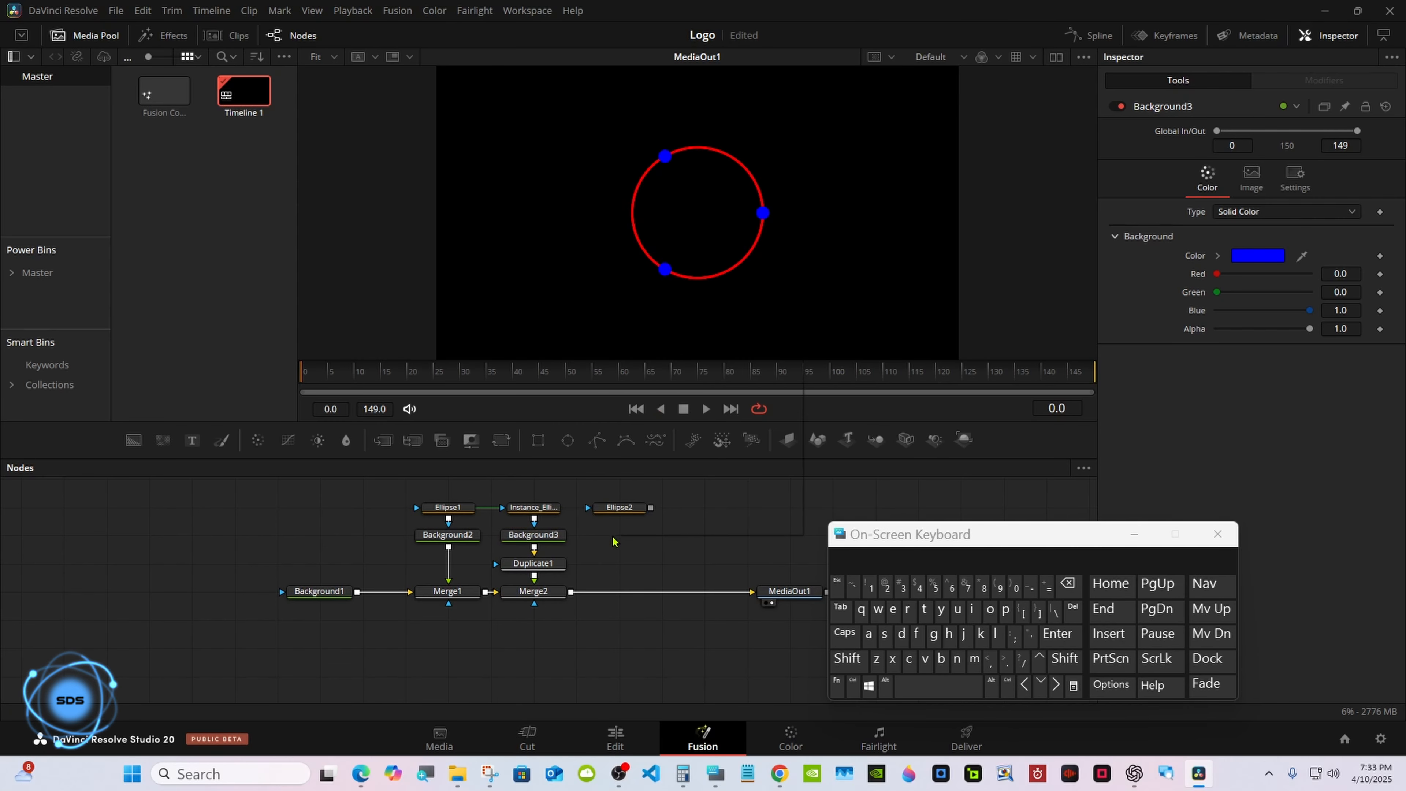
right_click(613, 541)
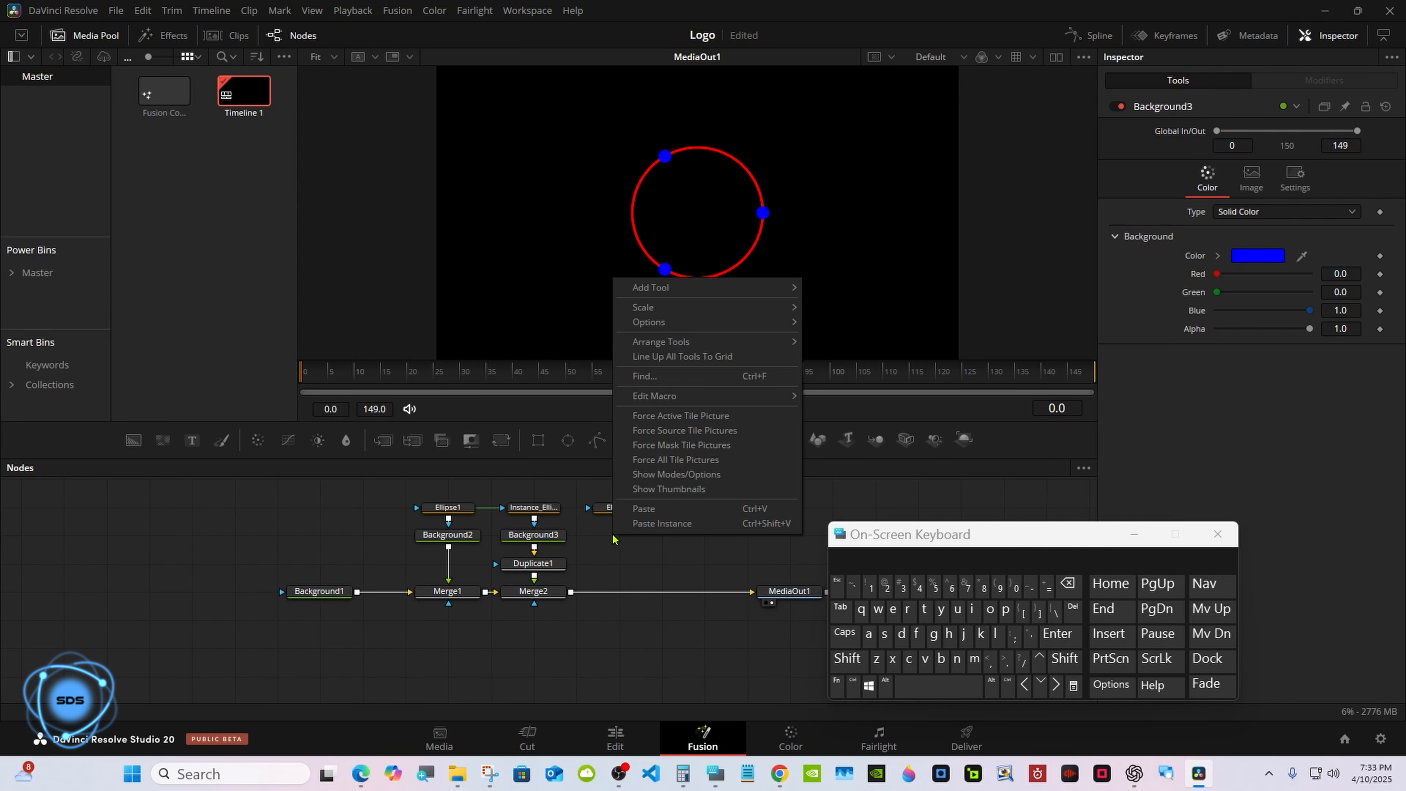
left_click(640, 523)
left_click_drag(653, 536, 681, 592)
Link Ellipse2's Width to its Height with an expression.
left_click(627, 511)
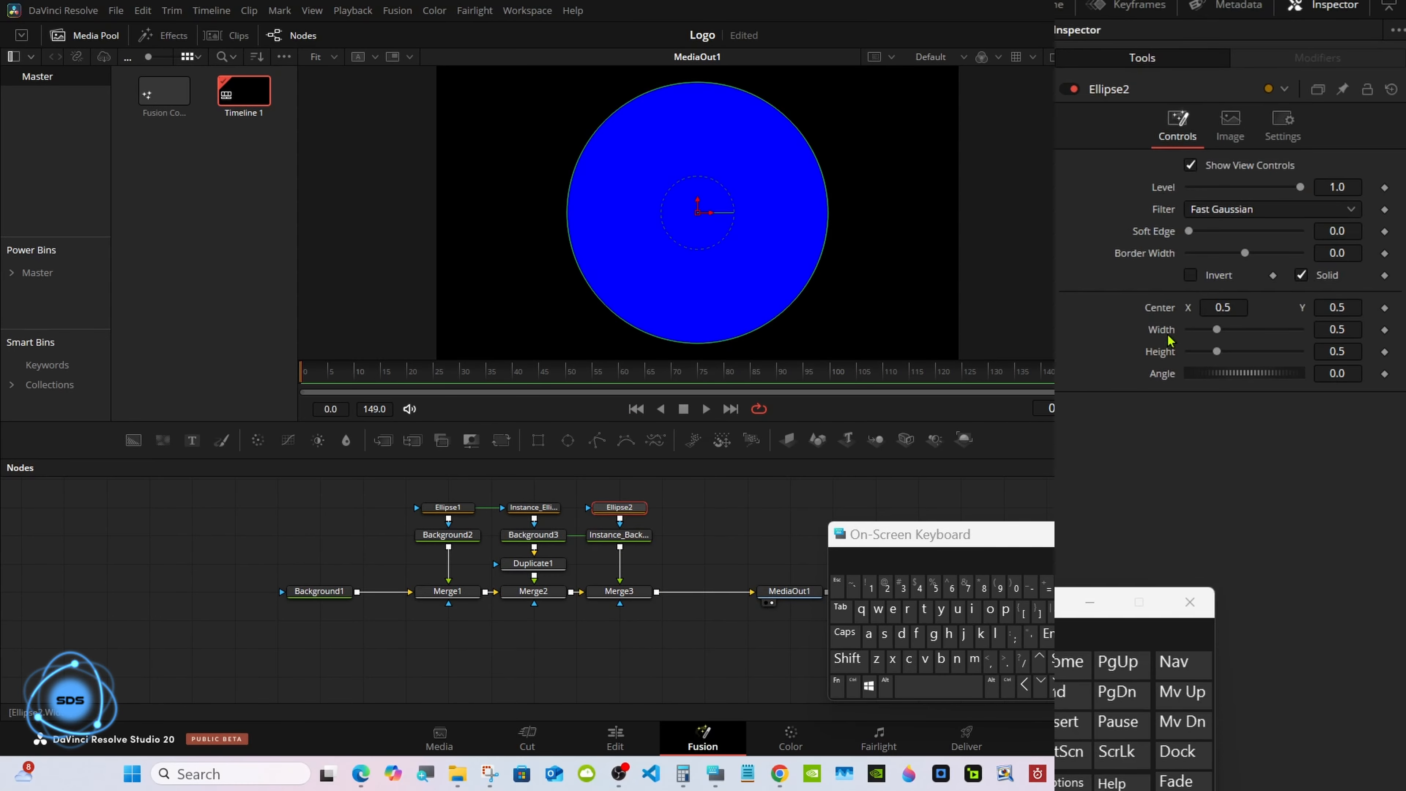
right_click(1169, 338)
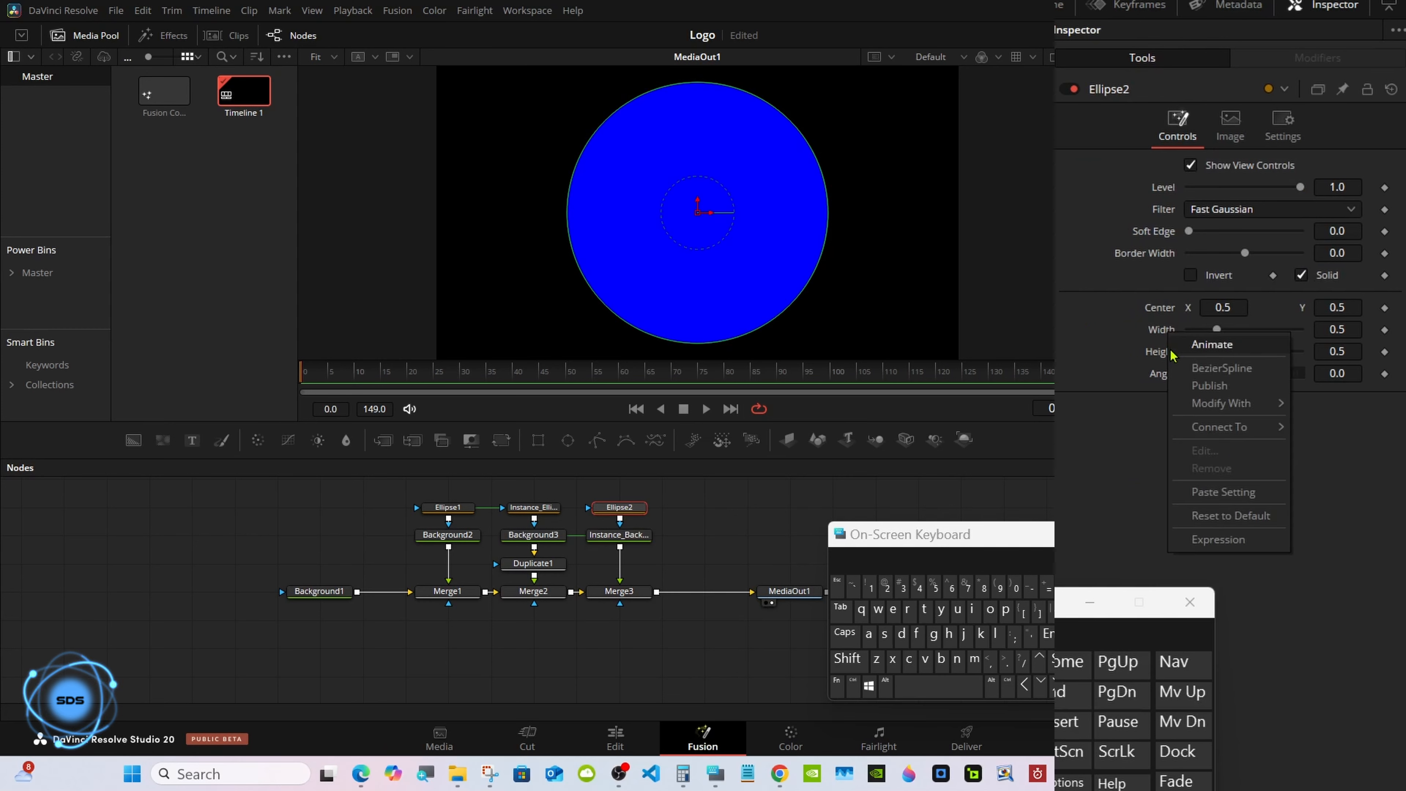
left_click(1215, 540)
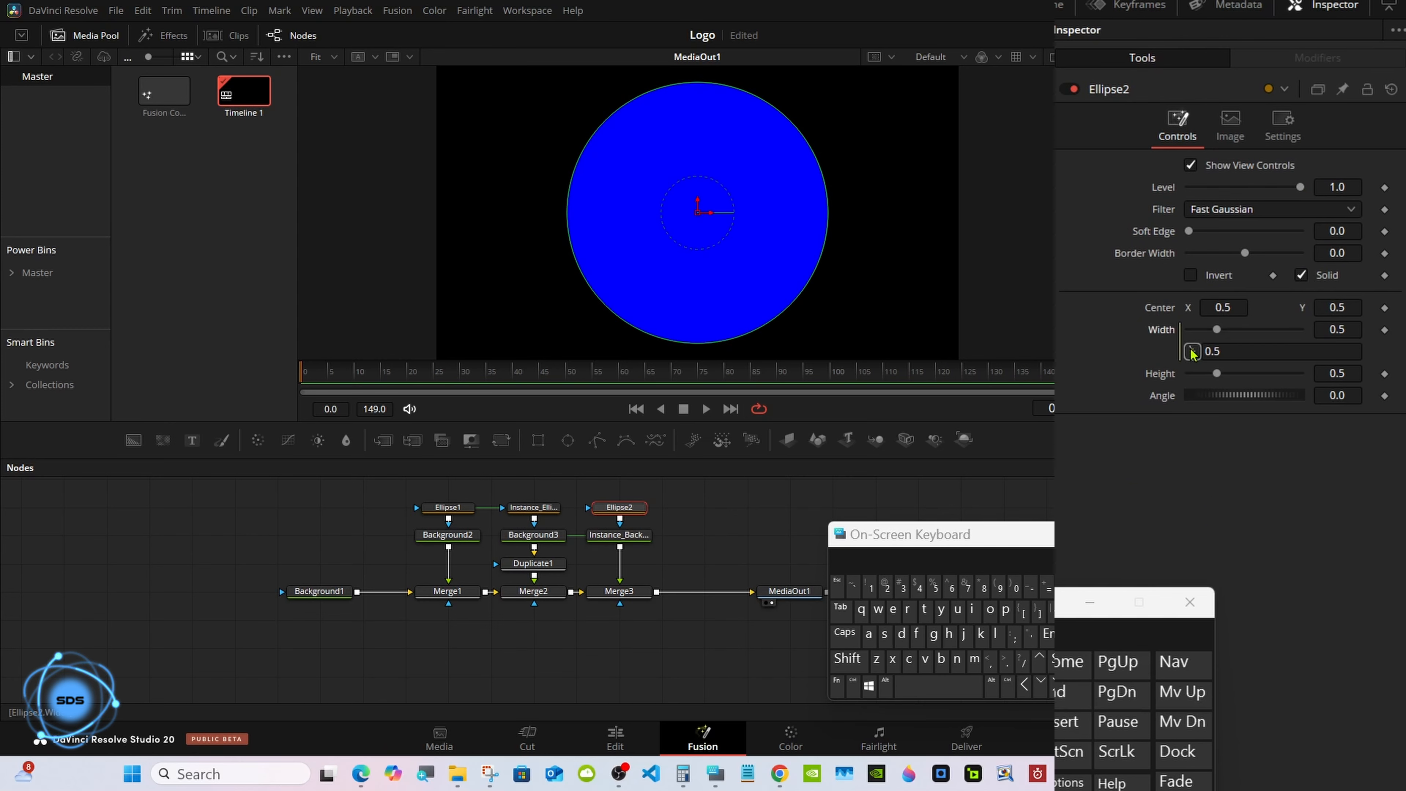
left_click_drag(1192, 351, 1162, 373)
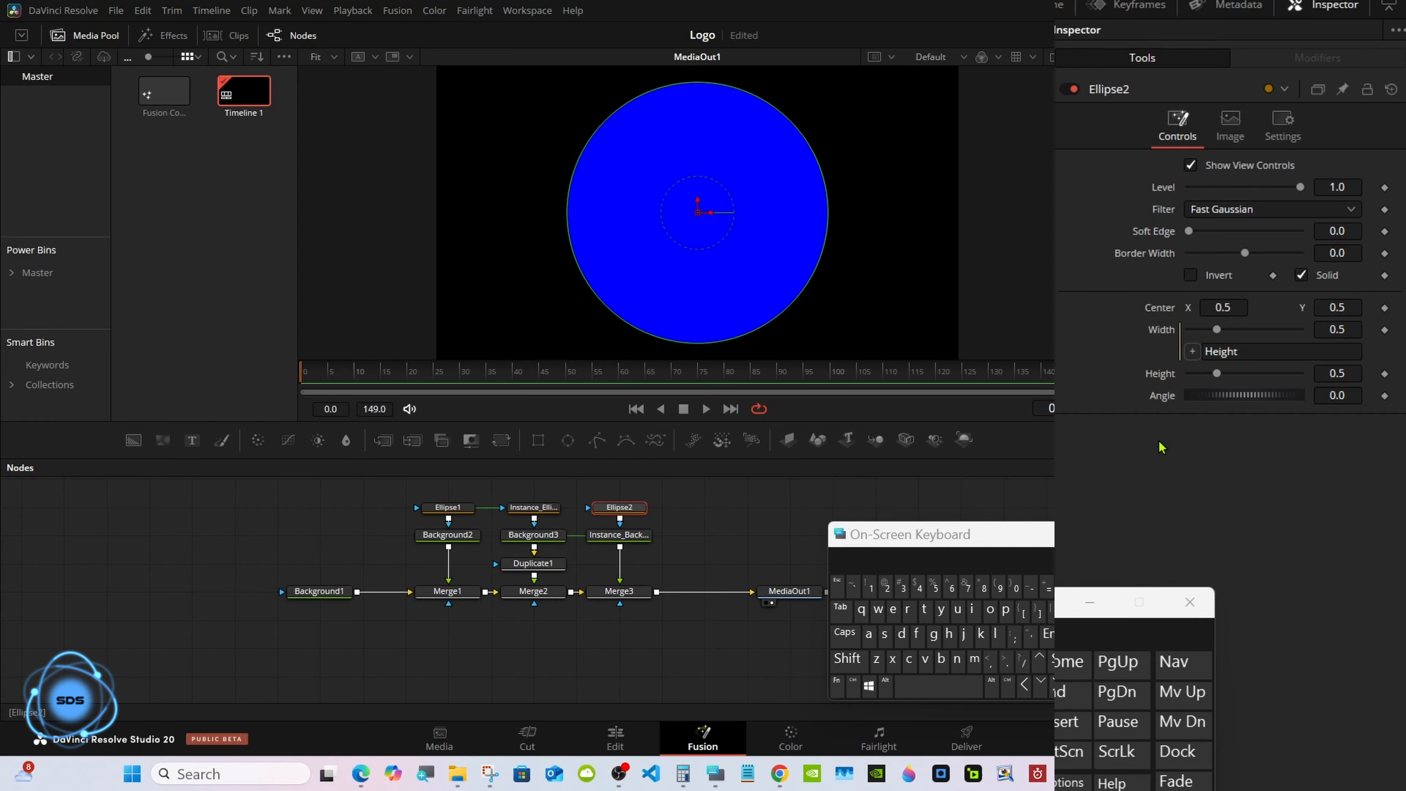
Set Ellipse2's Height to 0.175 and its Soft Edge to about 0.025.
left_click_drag(1221, 371, 1201, 374)
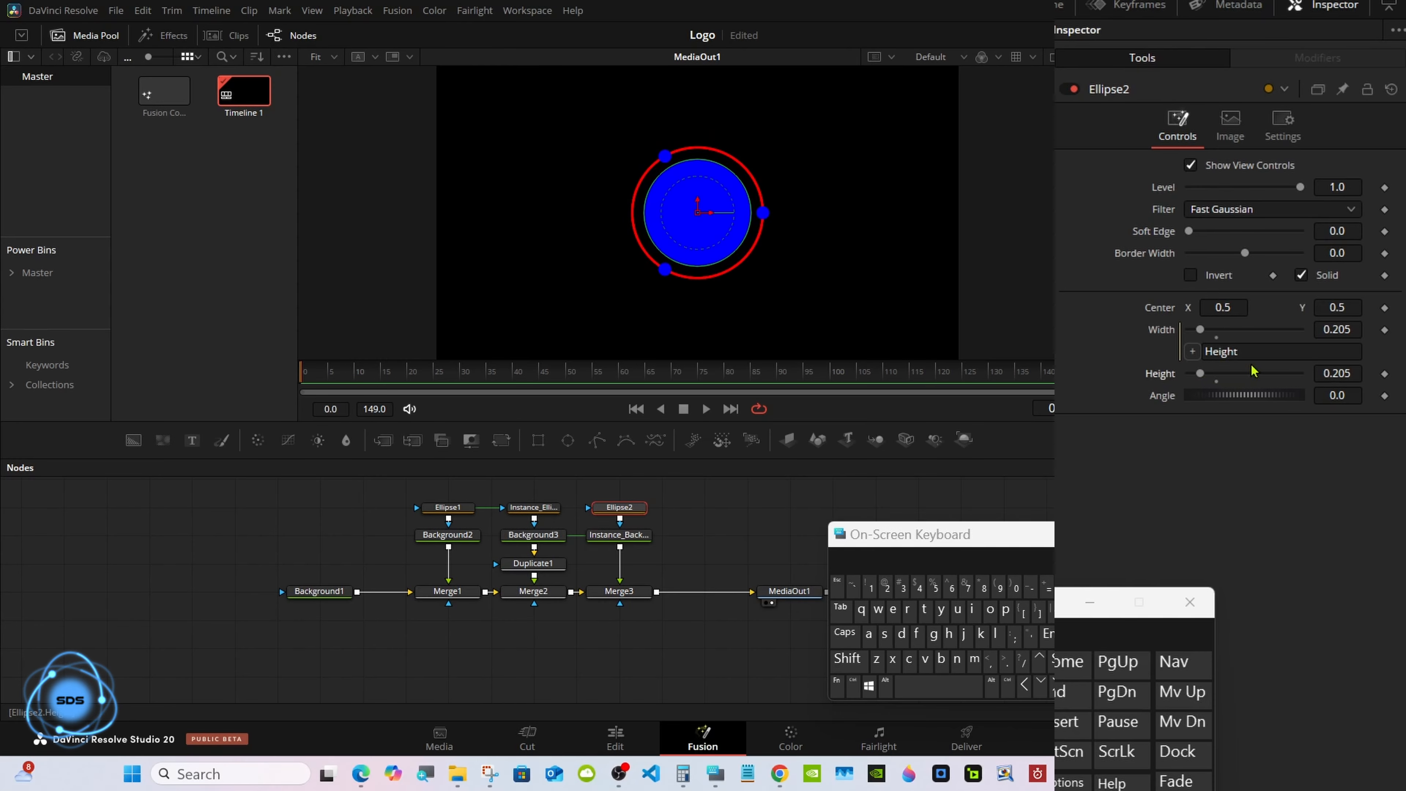
left_click(1355, 373)
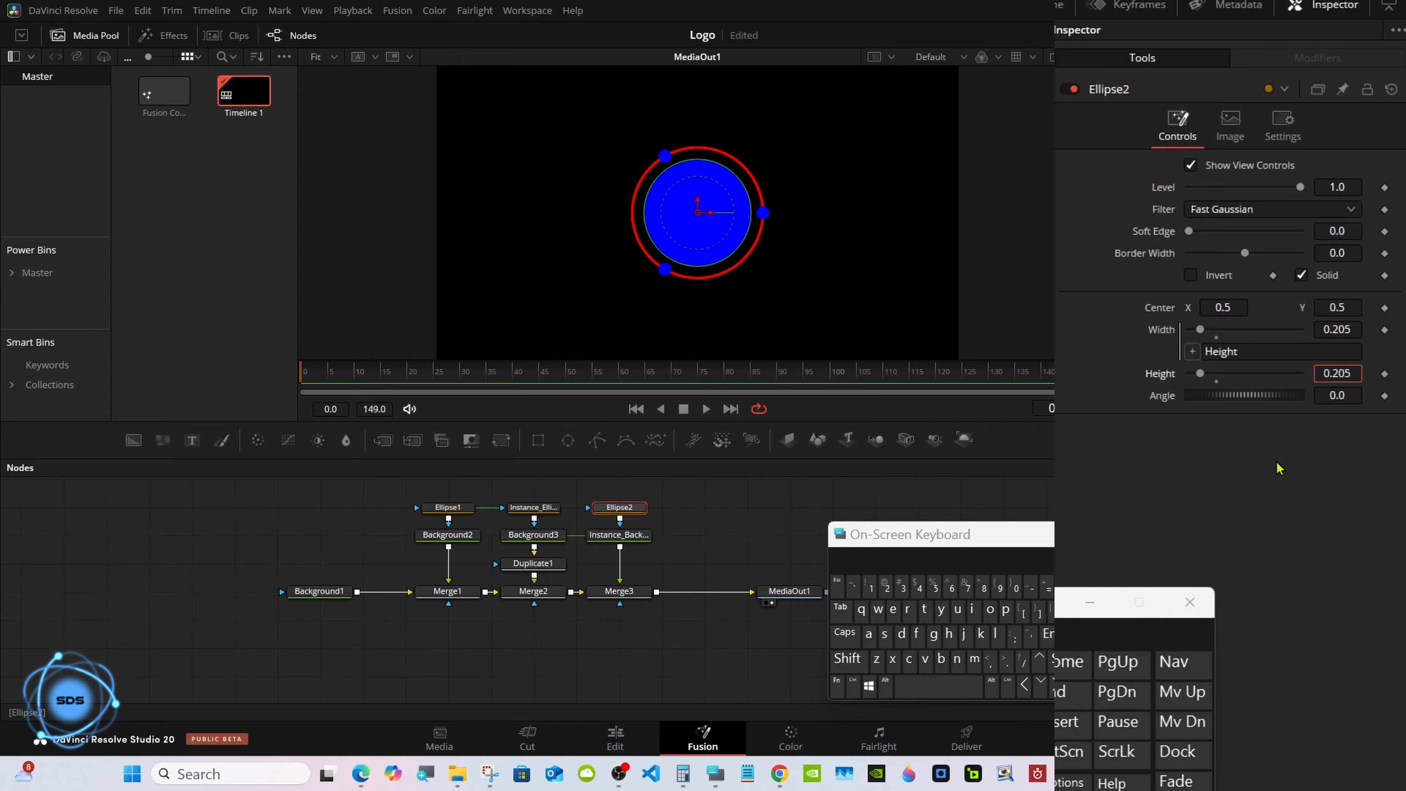
key("BackSpace")
key("BackSpace")
key("BackSpace")
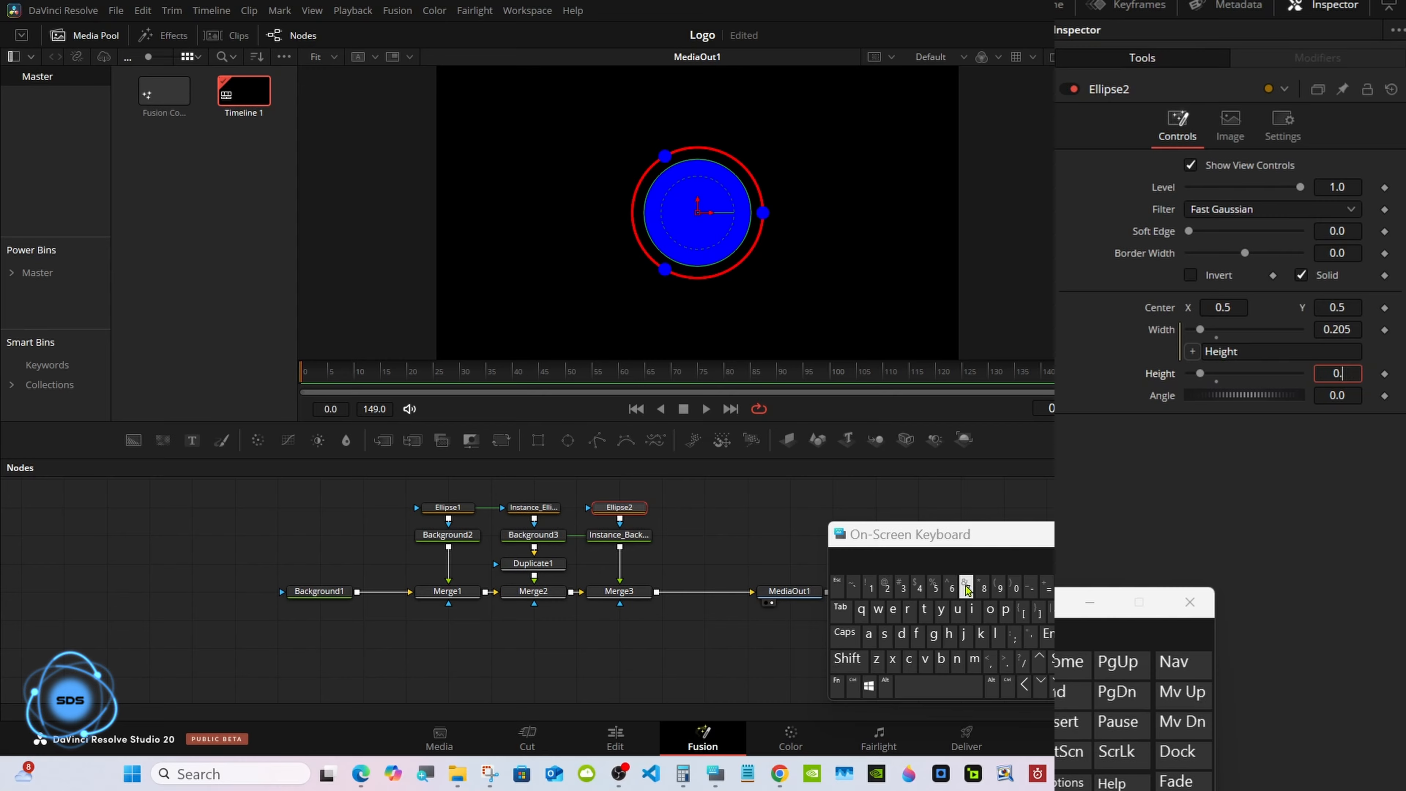
type("175")
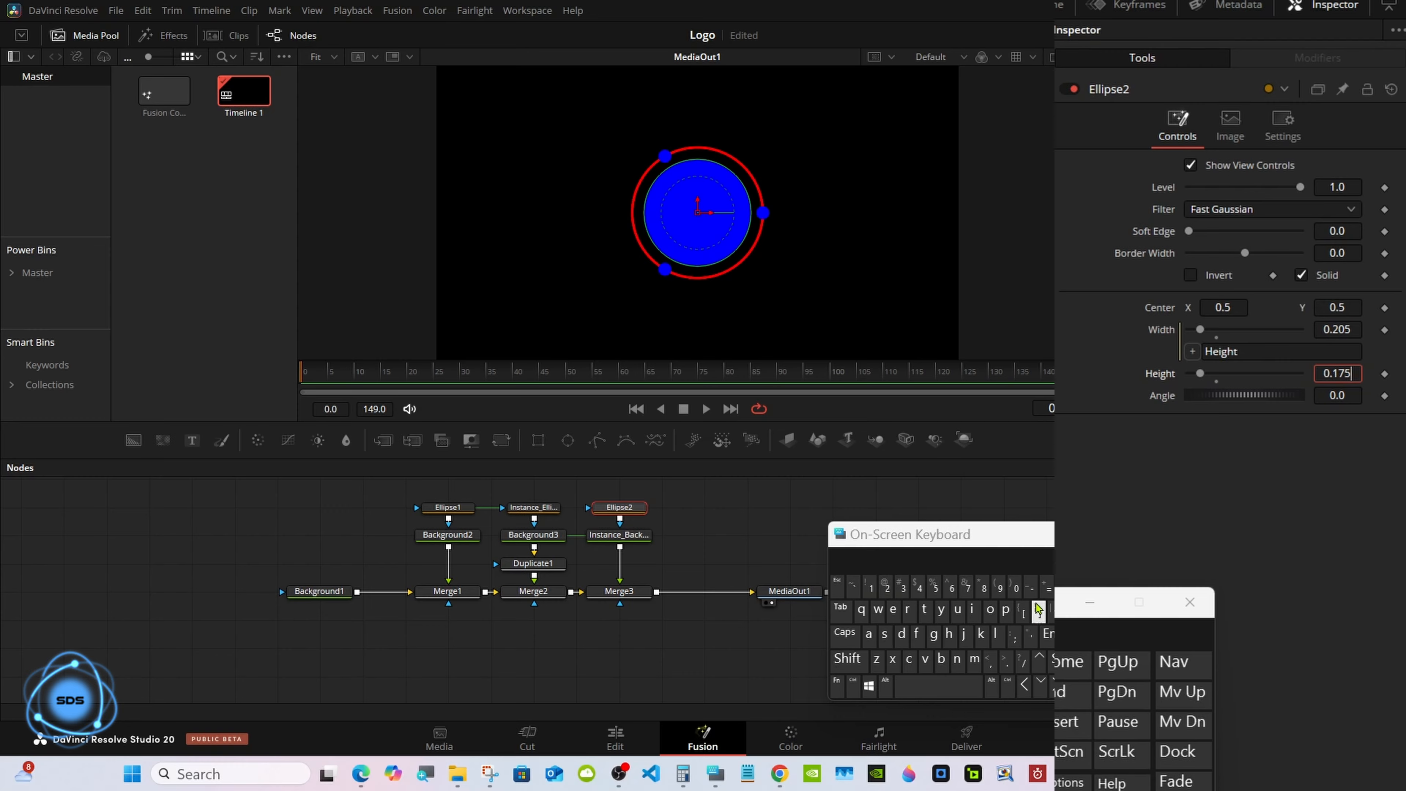
left_click(1047, 633)
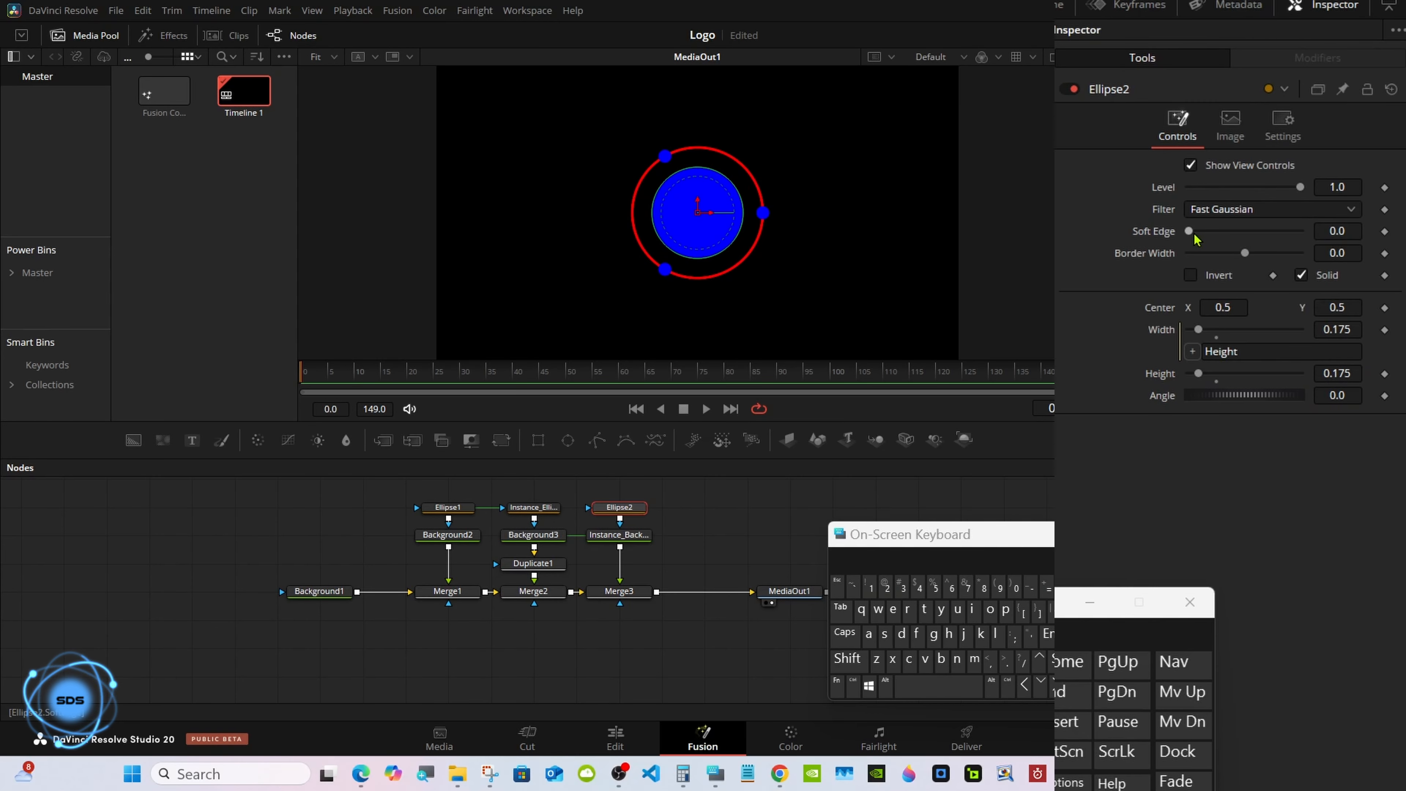
left_click_drag(1194, 235, 1253, 238)
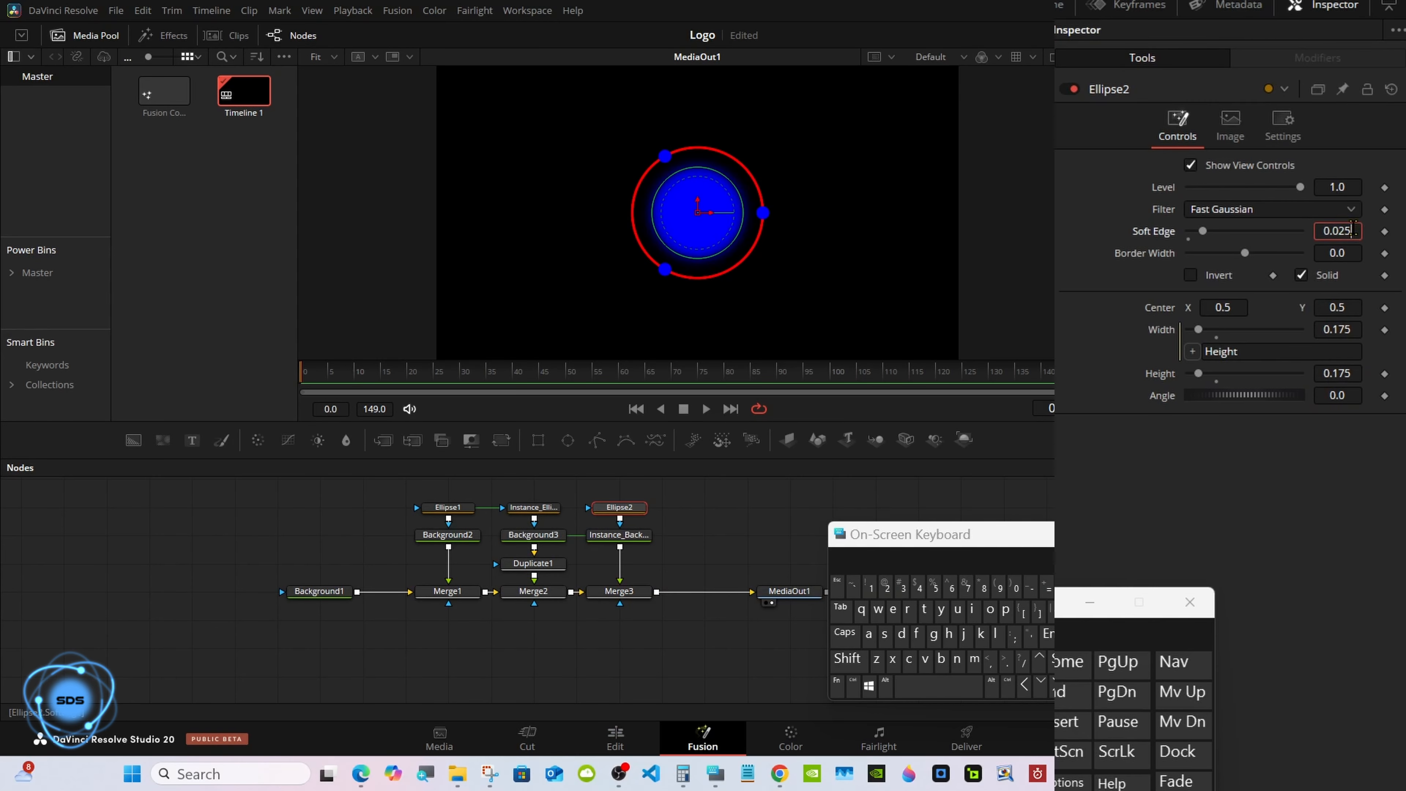
Set Ellipse2's Soft Edge to 0.02.
key("BackSpace")
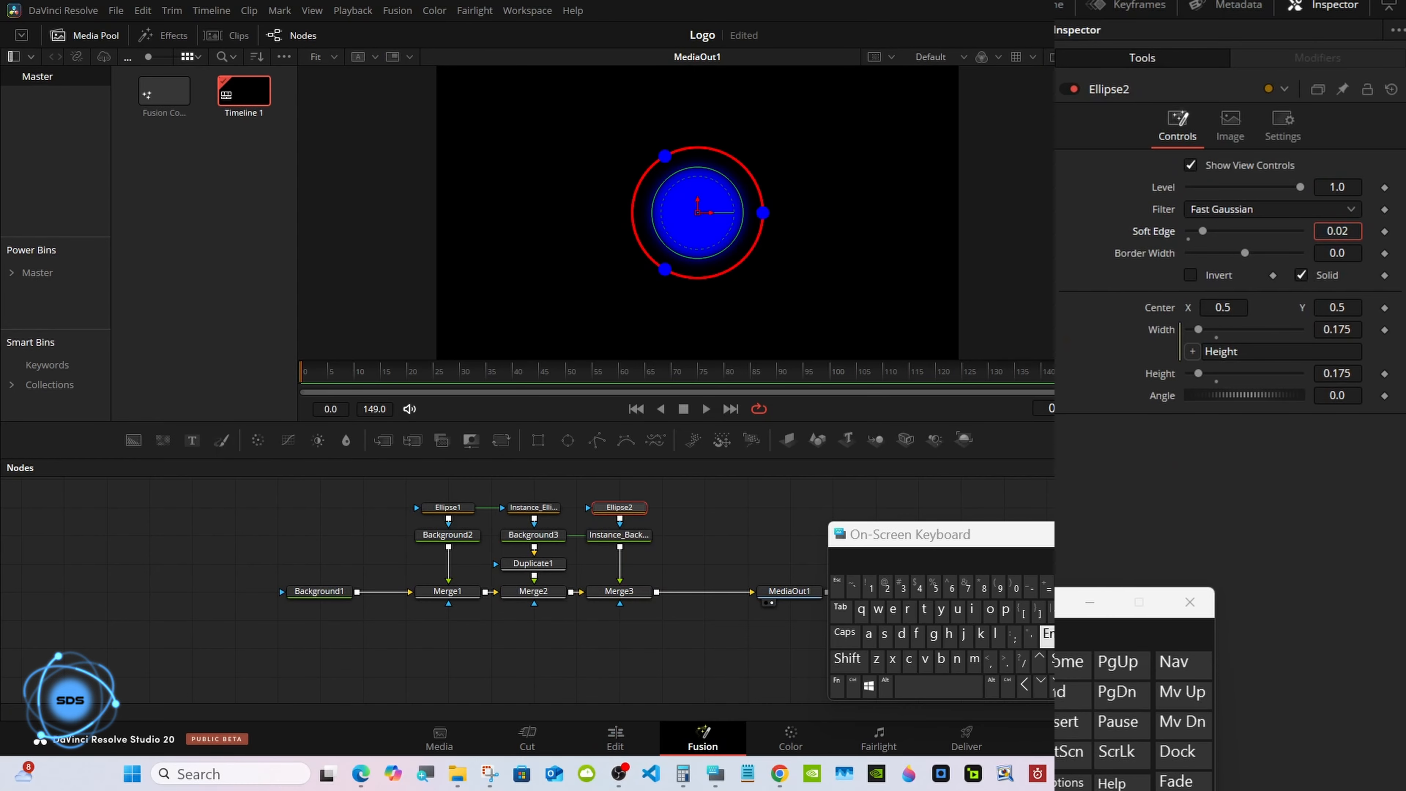
key("Tab")
left_click(714, 552)
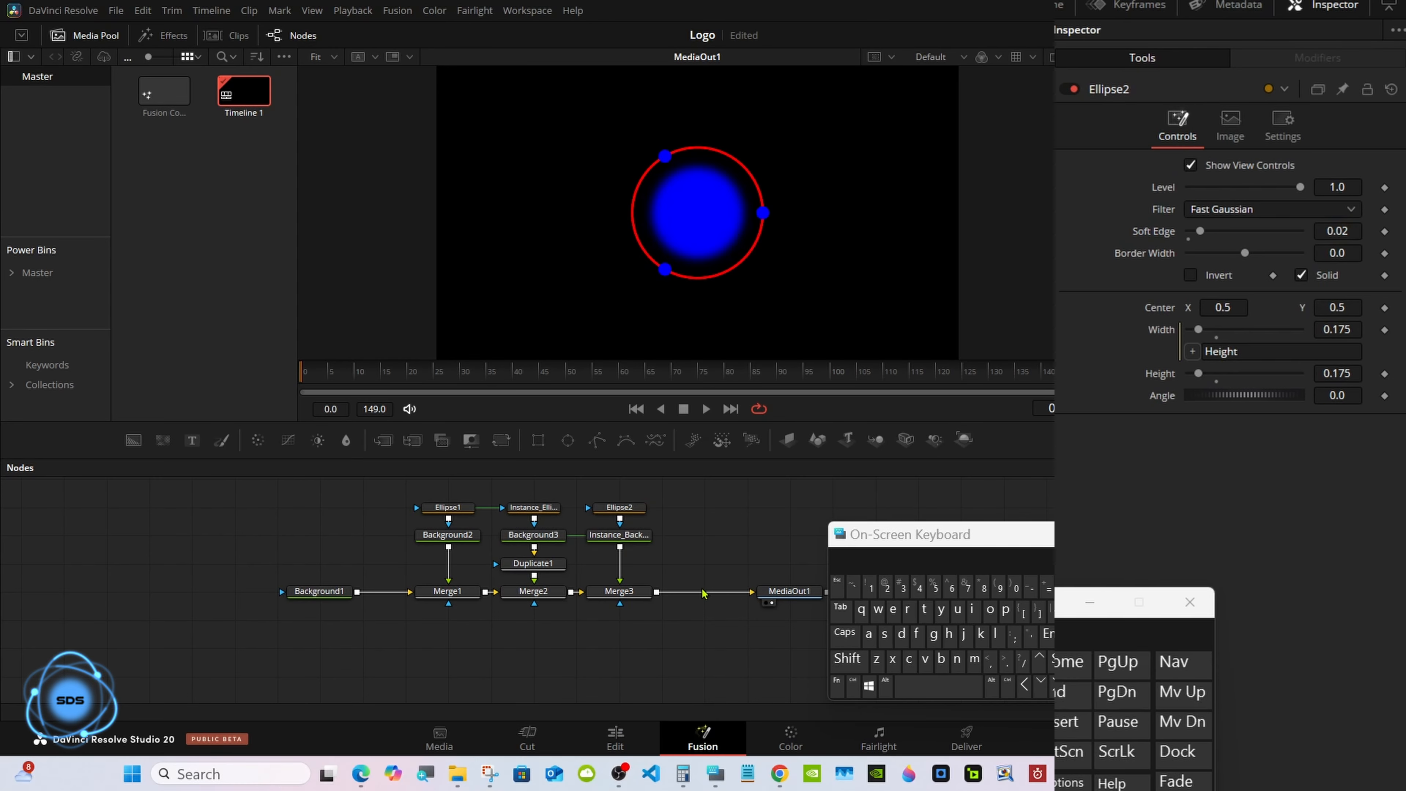
left_click(618, 591)
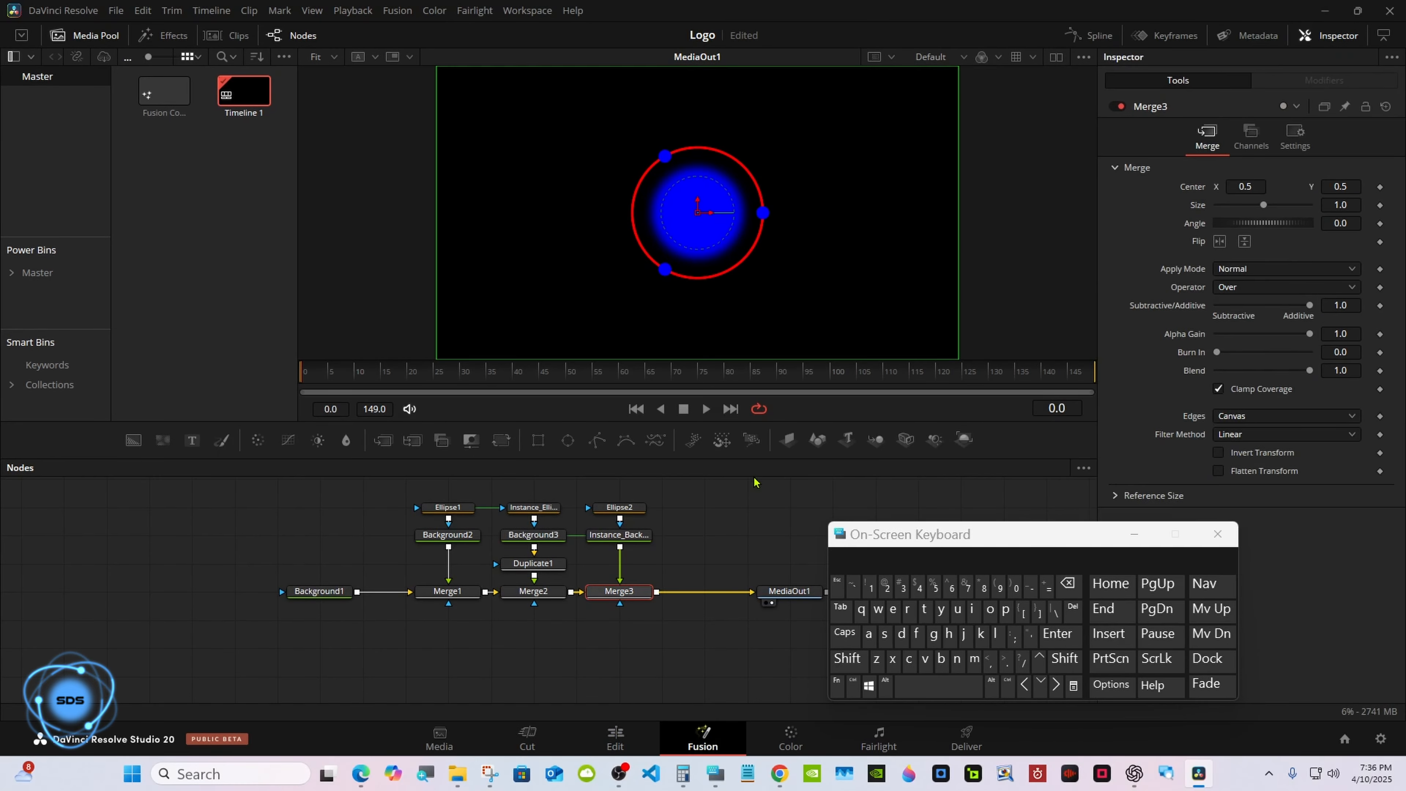
left_click(617, 508)
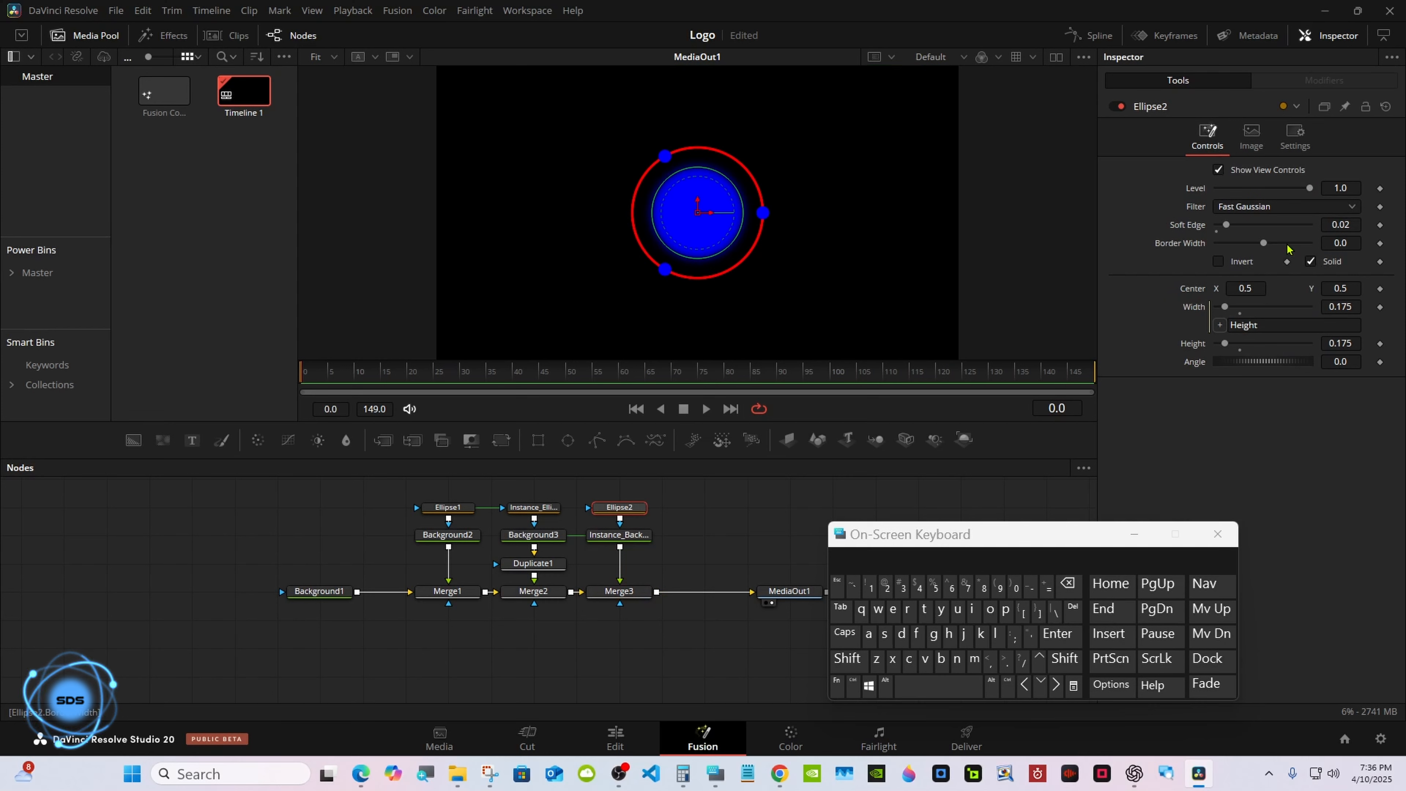
left_click(710, 512)
left_click_drag(858, 541, 963, 549)
Change Background3 to a gradient running from red to blue-violet #5555ff and save the project.
left_click(555, 538)
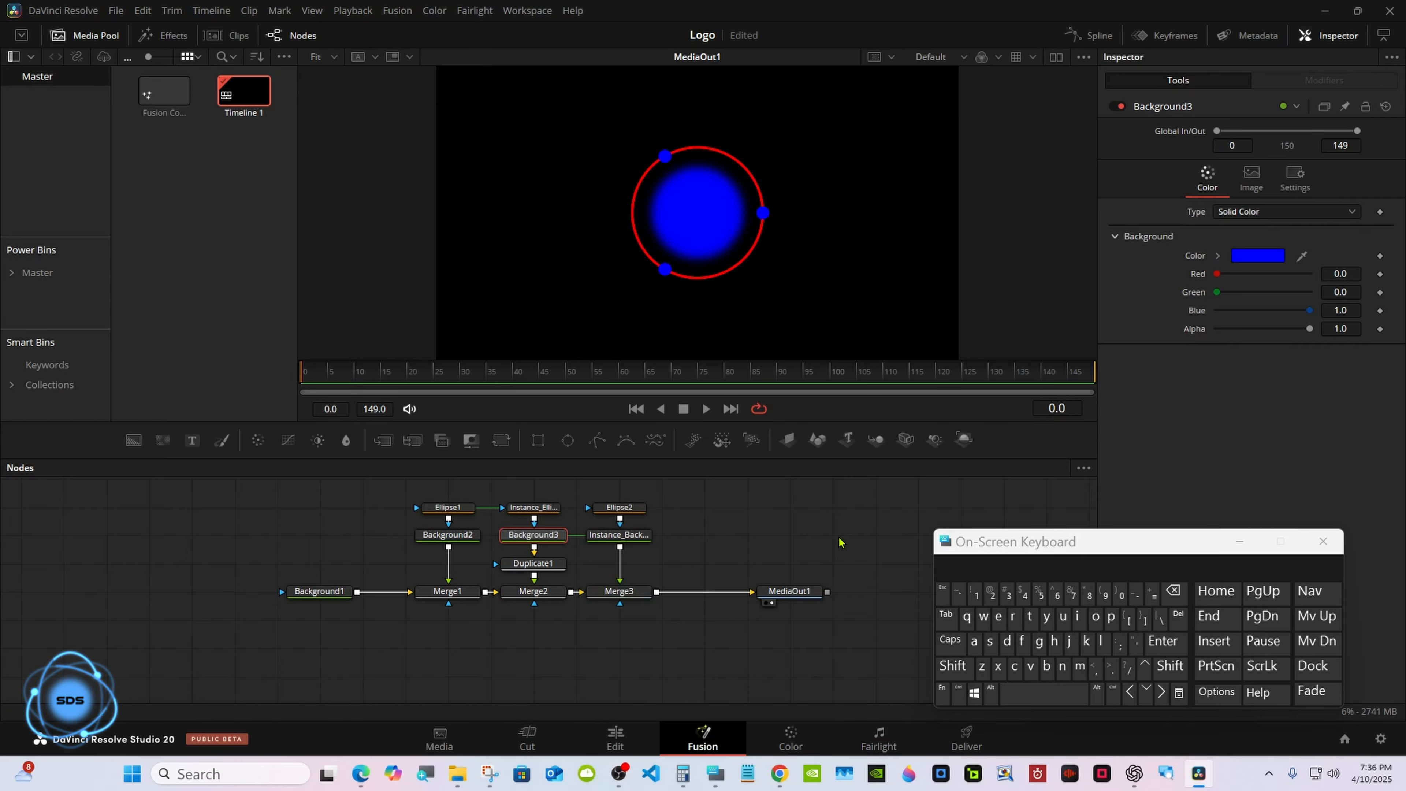
left_click_drag(1114, 540, 865, 571)
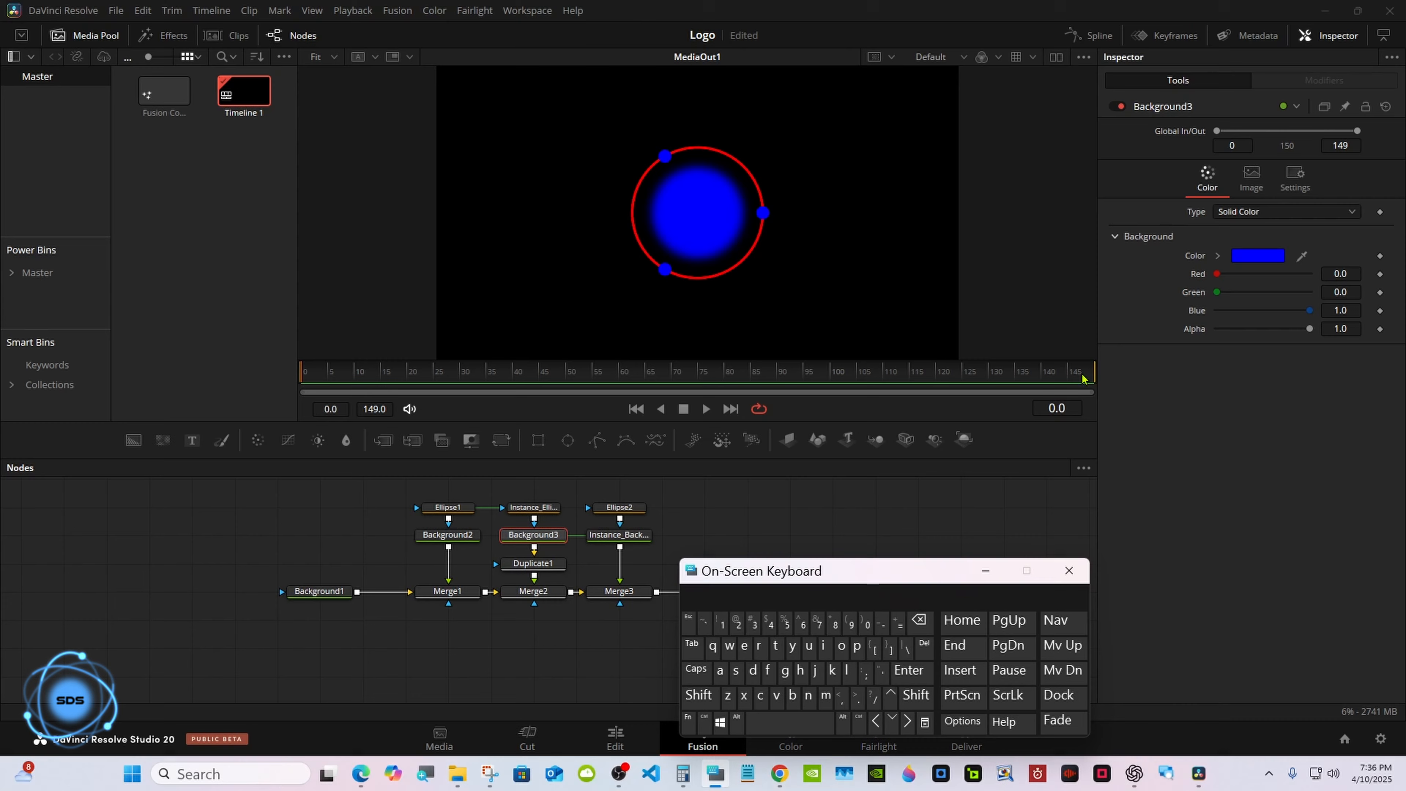
left_click(1248, 221)
left_click(1240, 316)
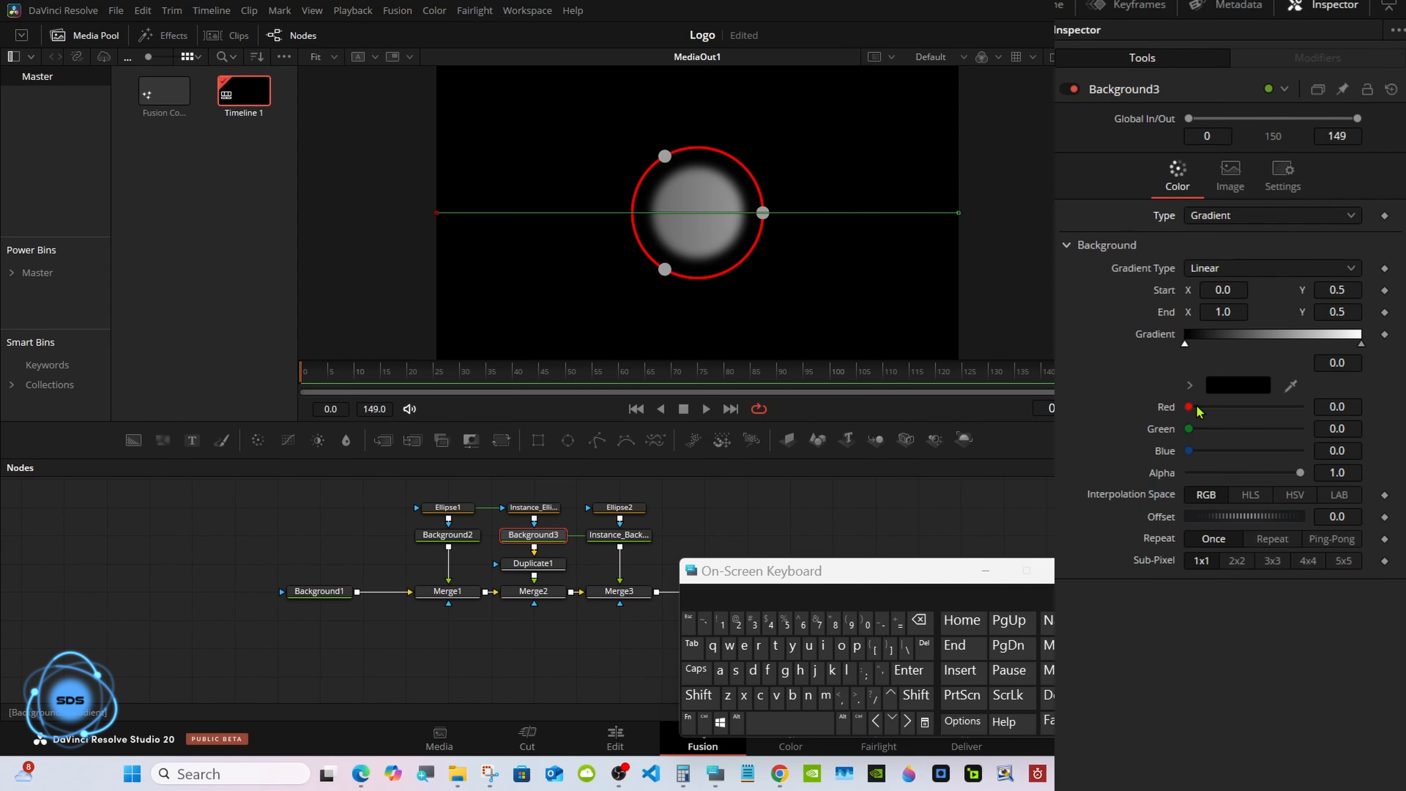
left_click_drag(1188, 406, 1311, 409)
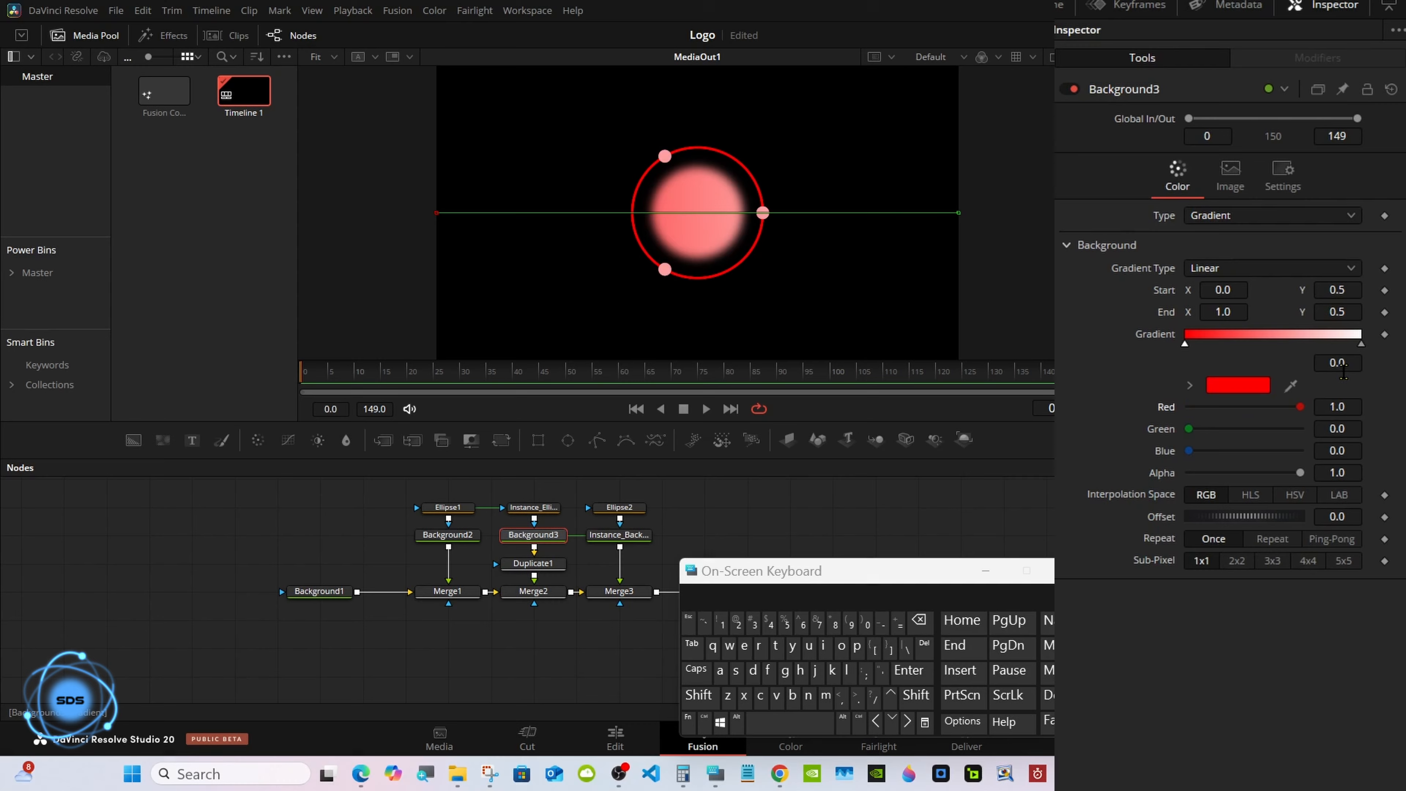
left_click(1361, 344)
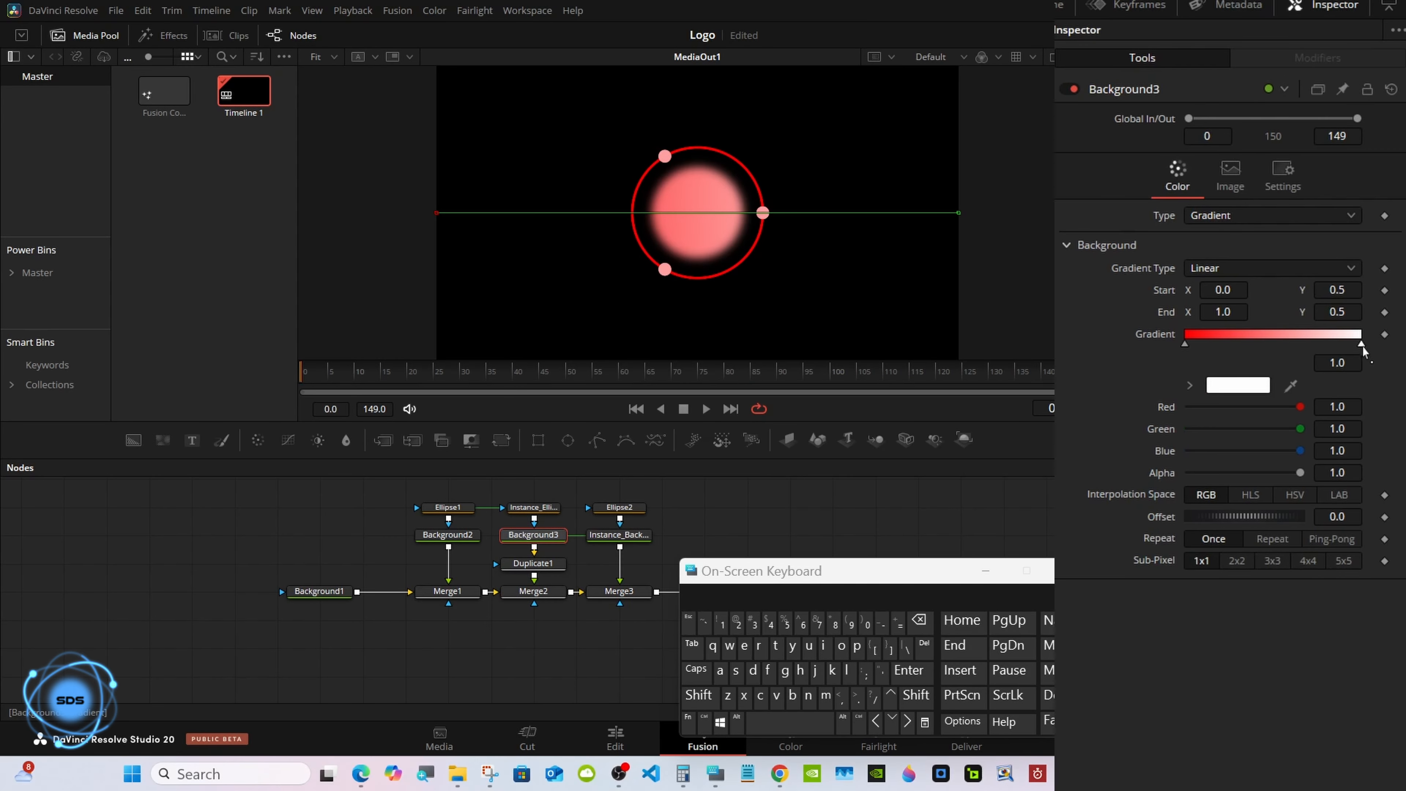
left_click(1237, 386)
left_click(571, 353)
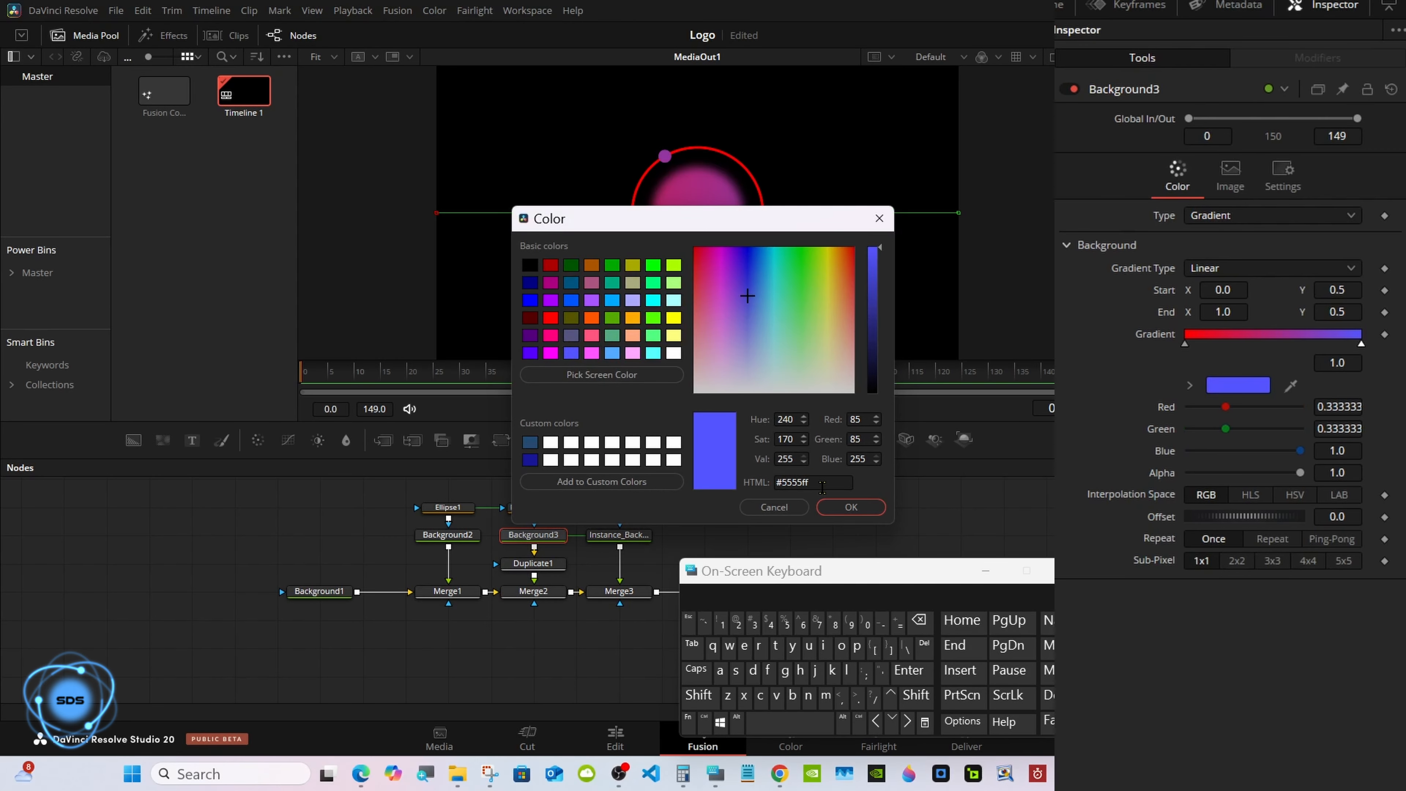
left_click(851, 506)
key("ctrl+s")
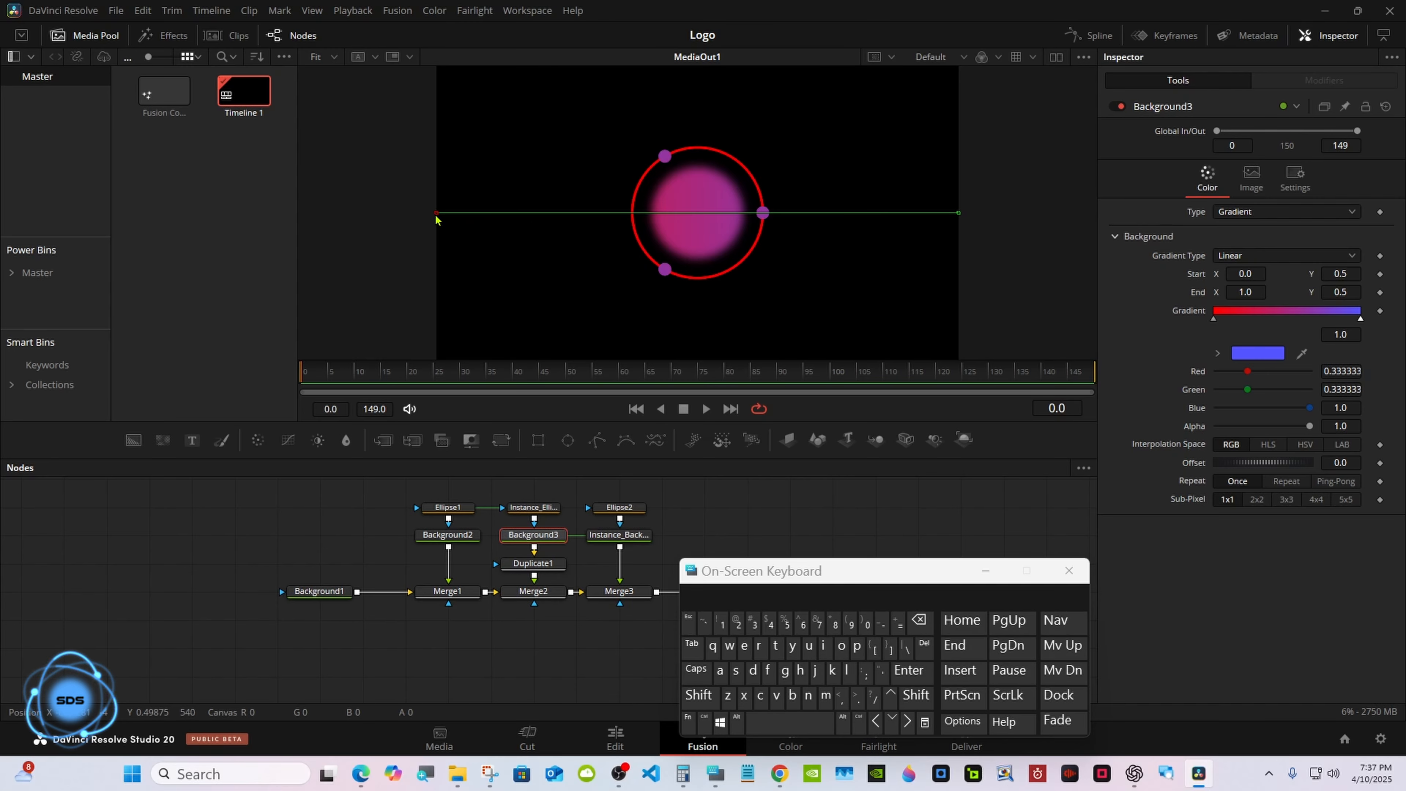
Move the gradient's start to the center, pull its end inward, and make it Radial with Ping-Pong repeat.
left_click_drag(437, 215, 695, 212)
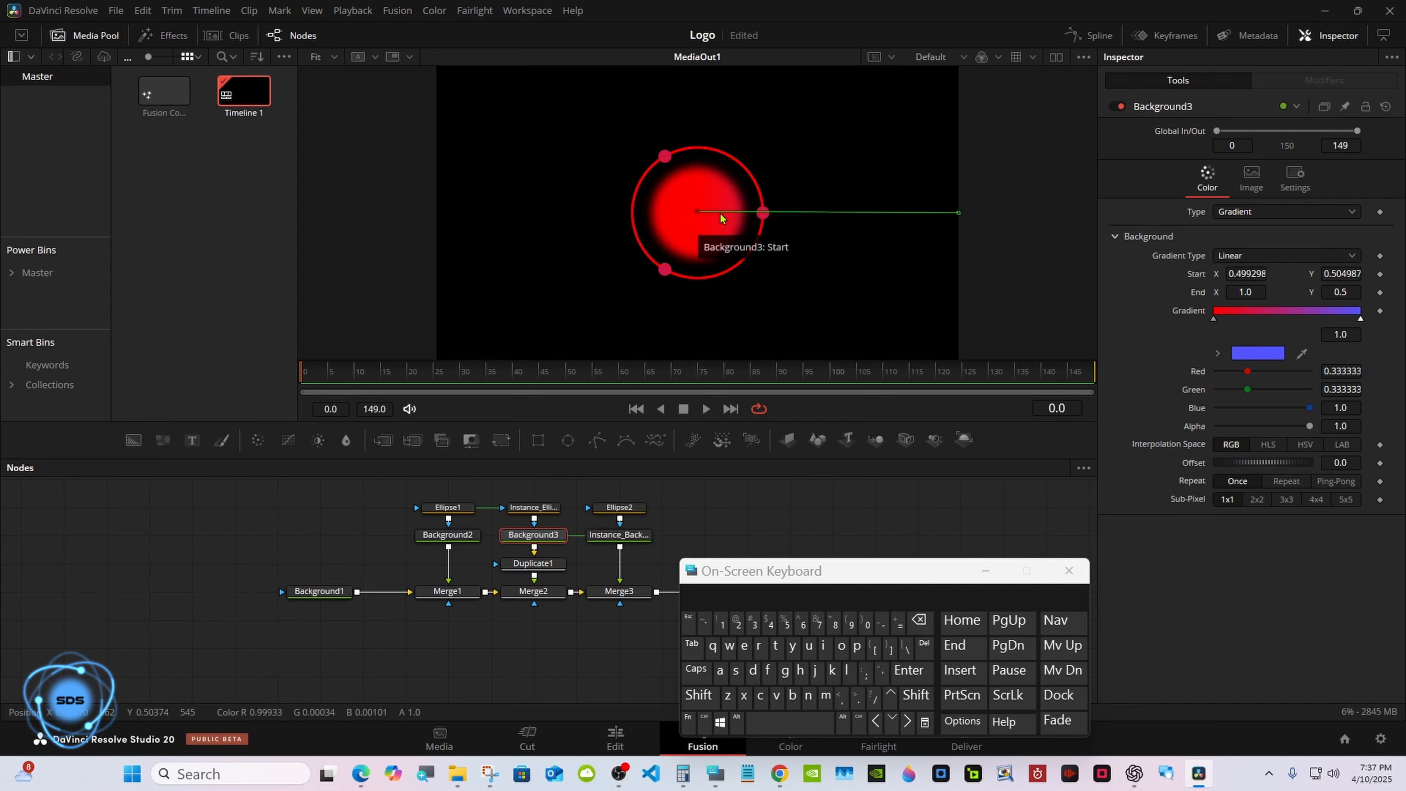
left_click_drag(957, 214, 820, 222)
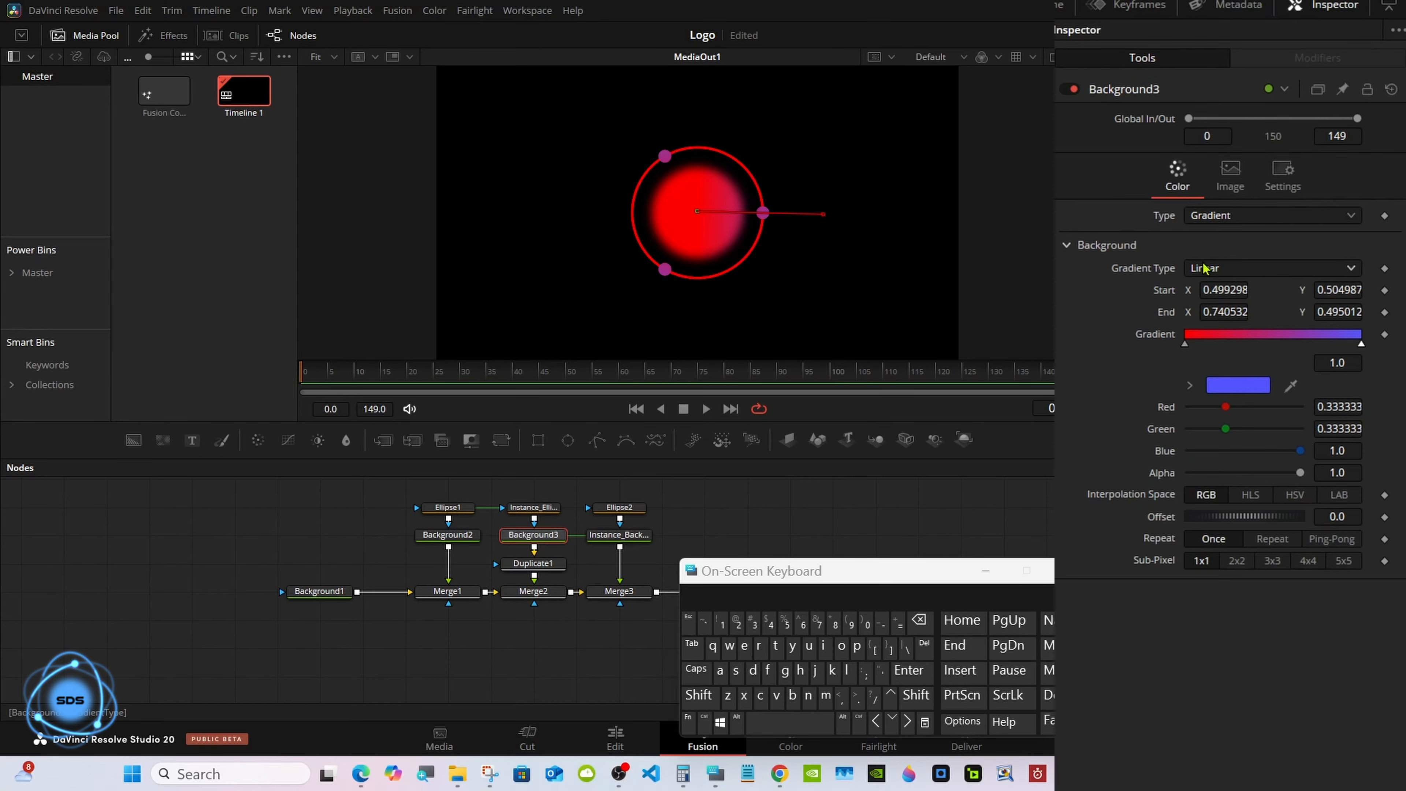
left_click(1262, 256)
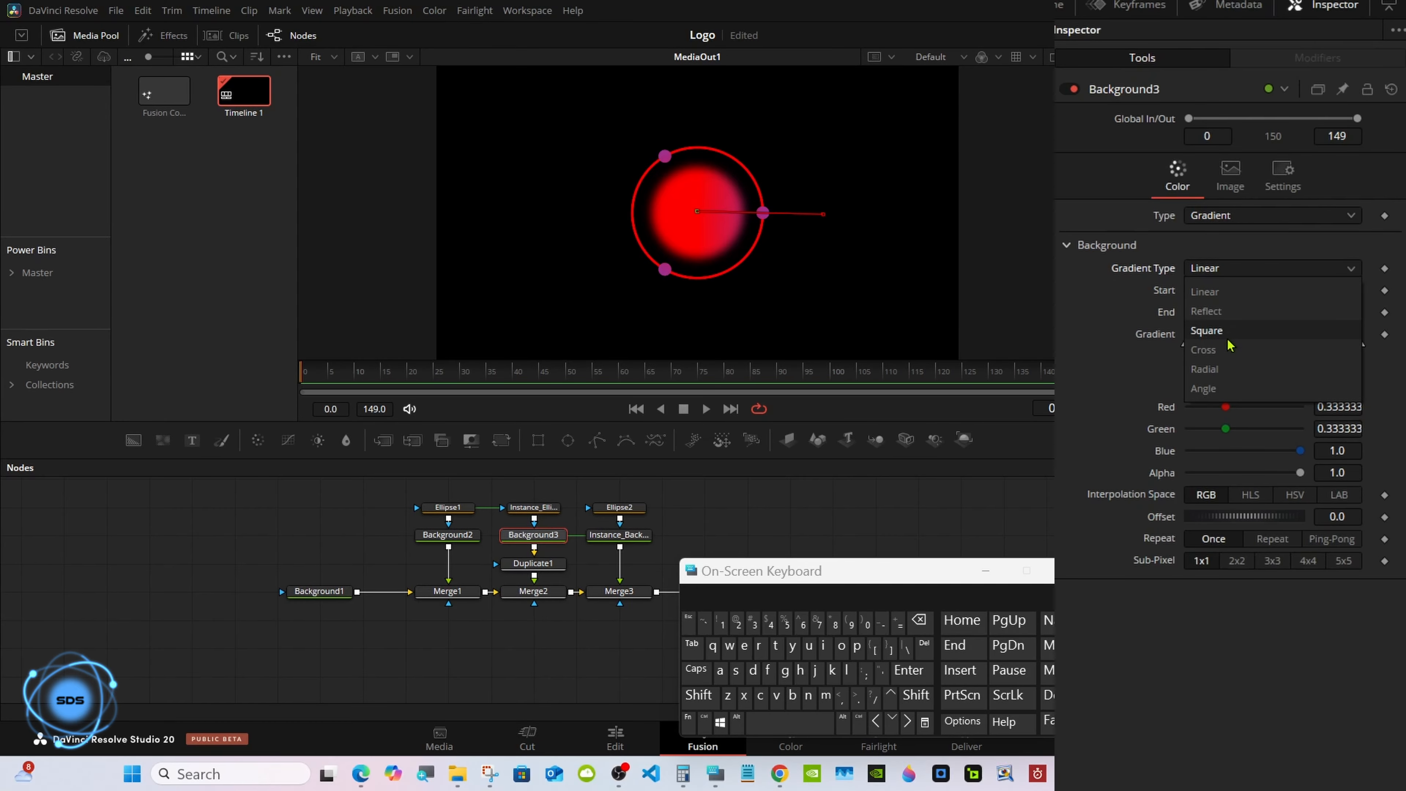
left_click(1206, 369)
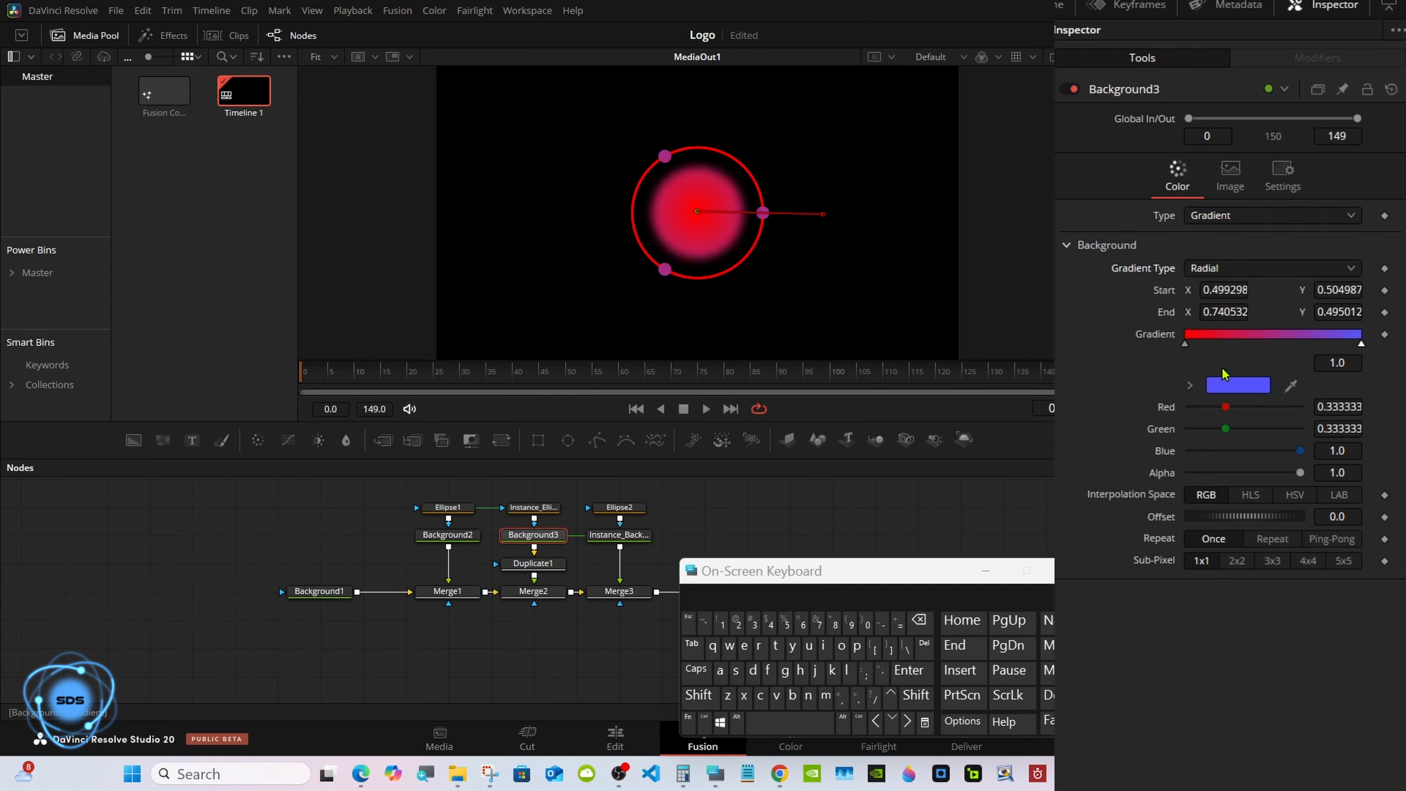
left_click(1327, 540)
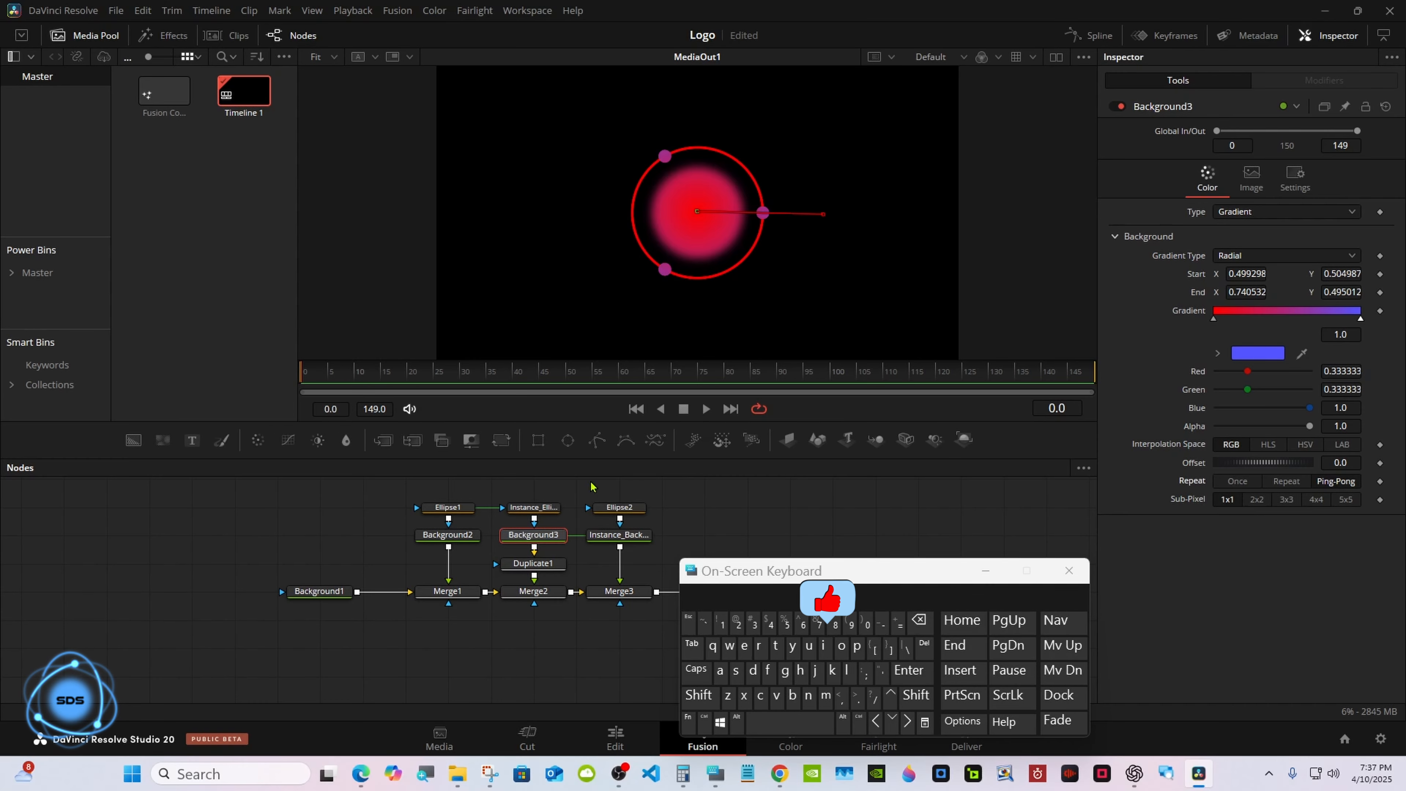
left_click_drag(354, 482, 619, 511)
left_click(733, 516)
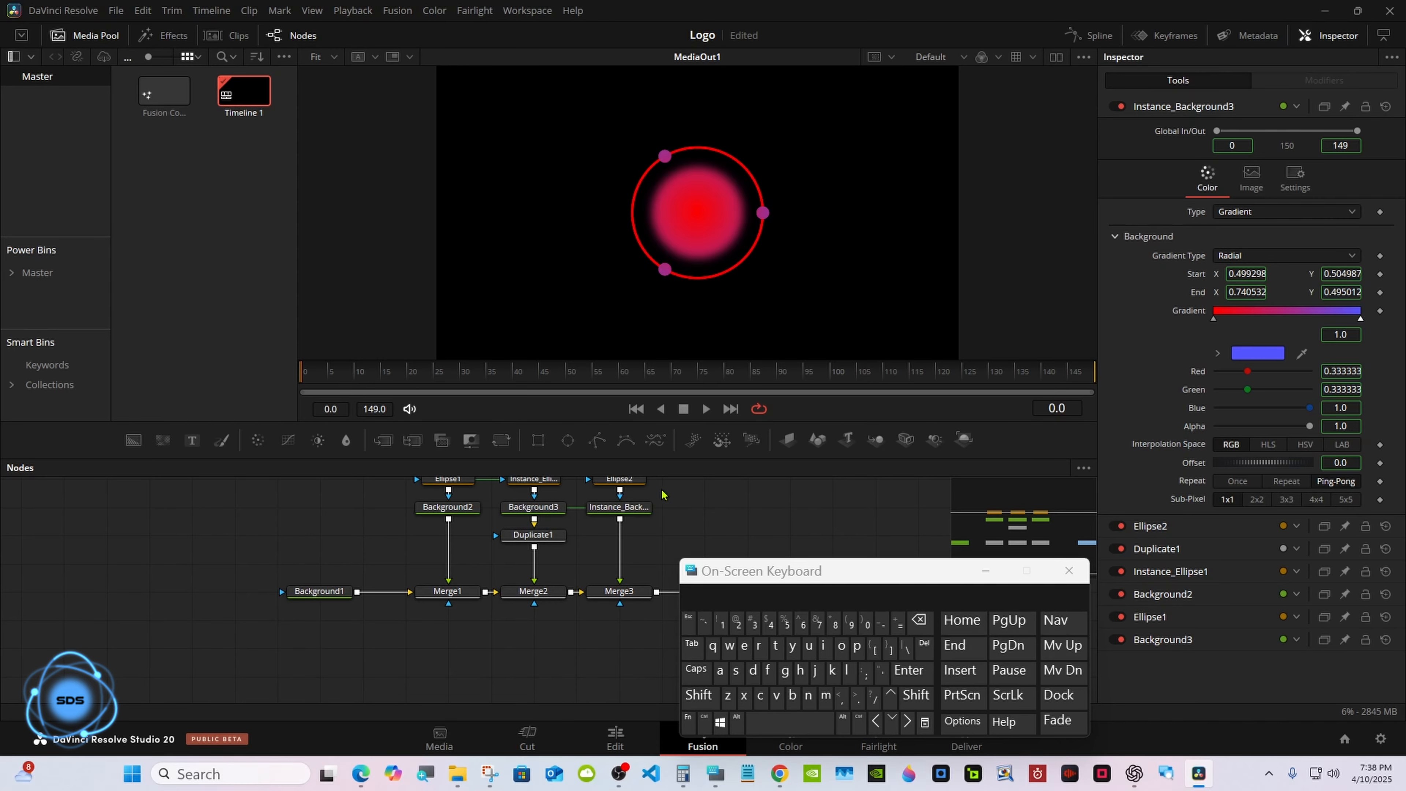
left_click(622, 482)
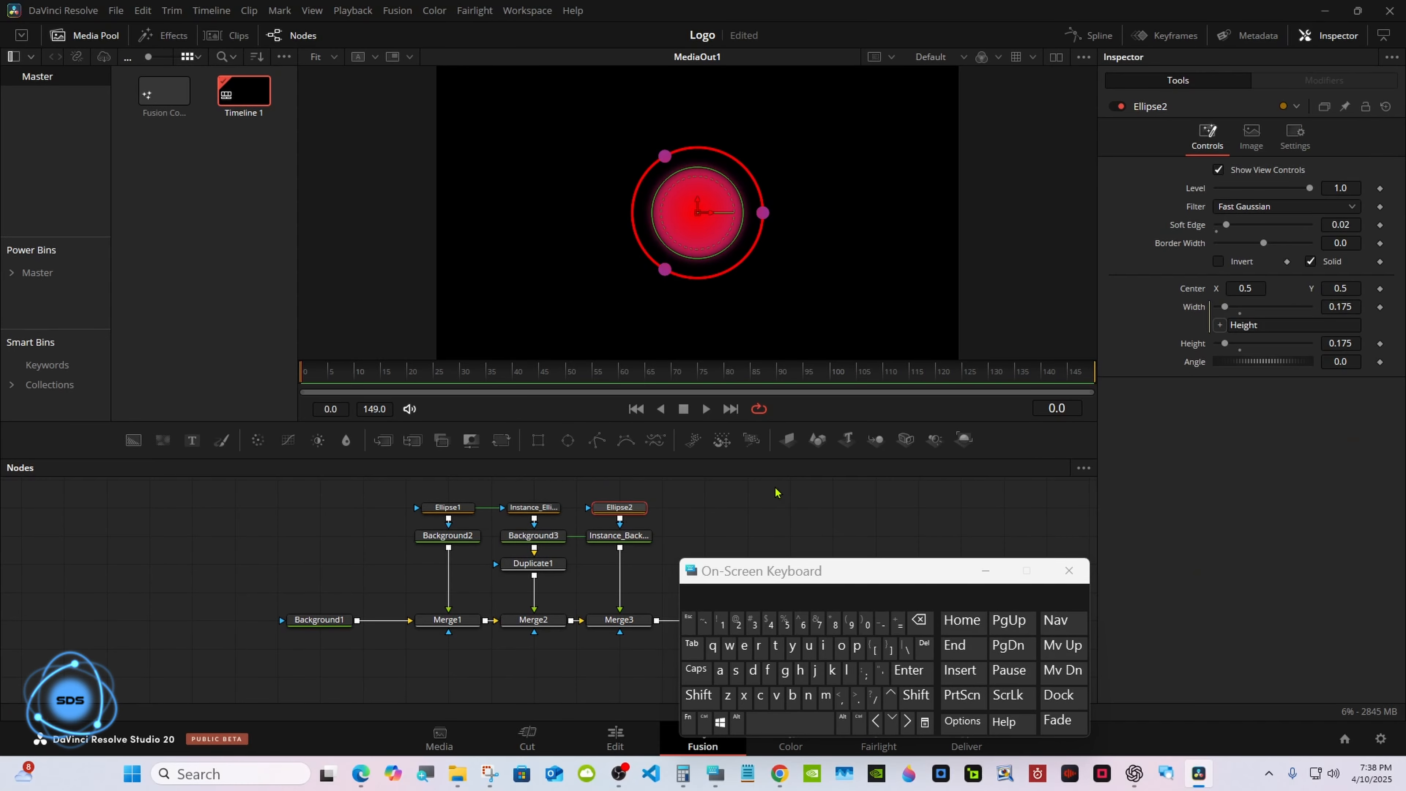
Animate Background3's gradient Offset by setting it to 1 at frame 60.
left_click(538, 535)
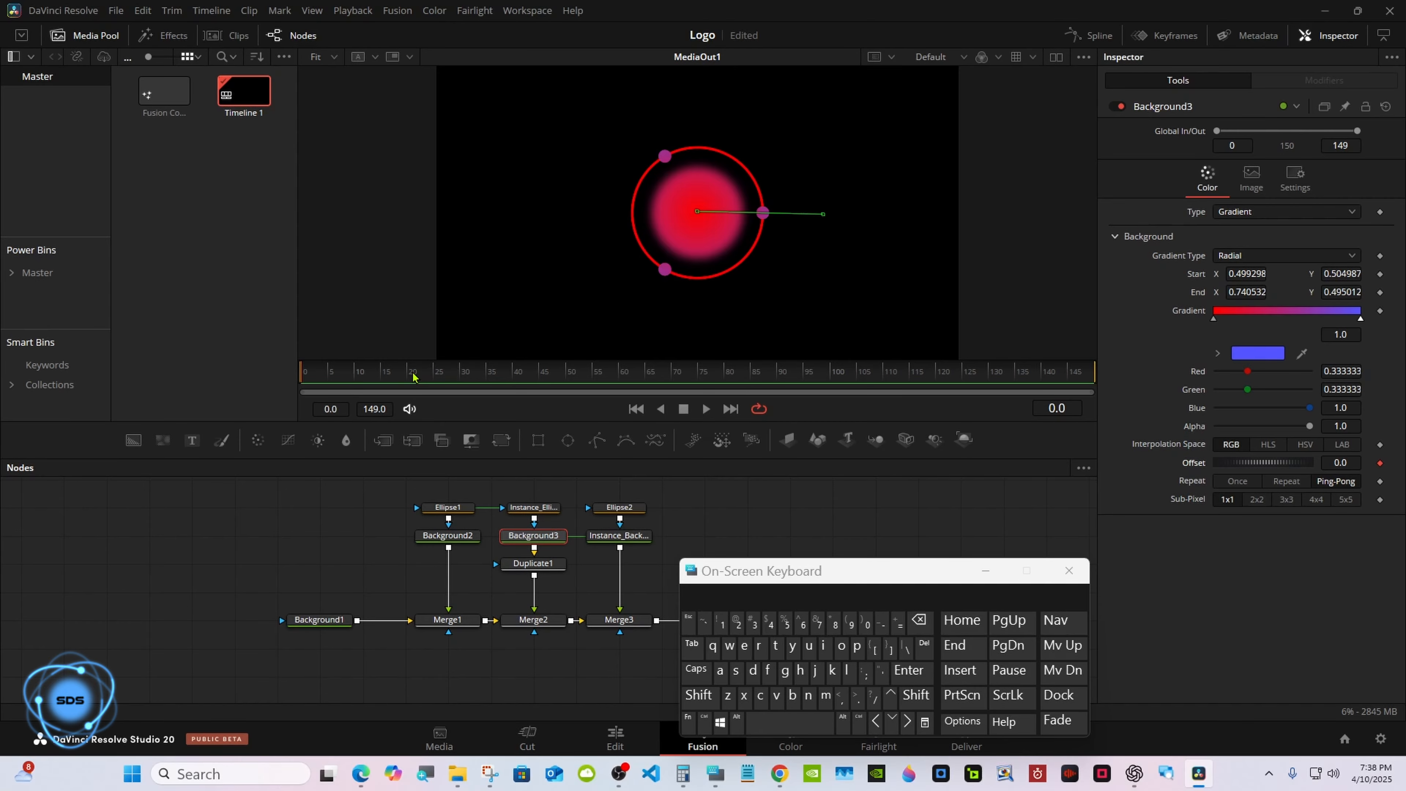
left_click_drag(413, 377, 619, 378)
left_click(1347, 518)
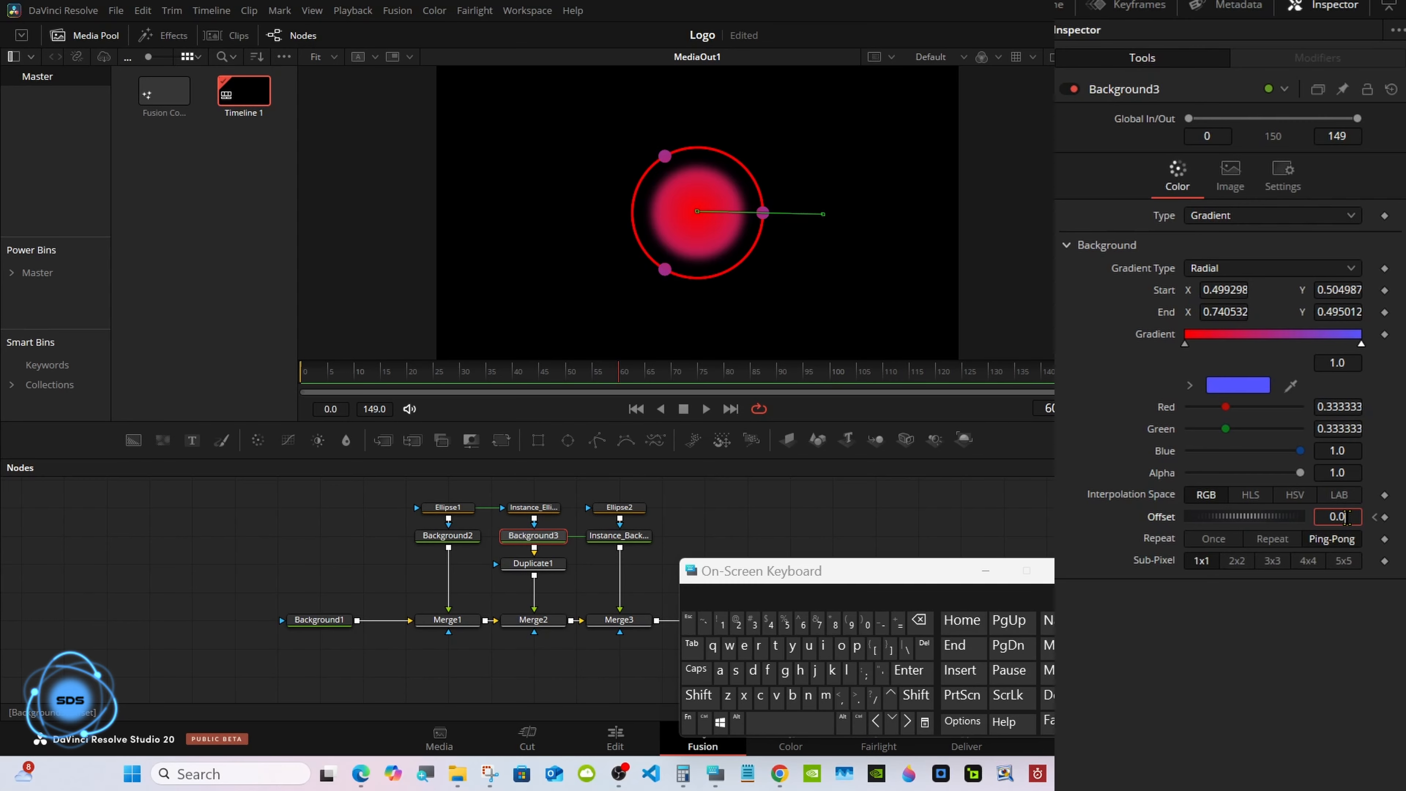
triple_click(920, 625)
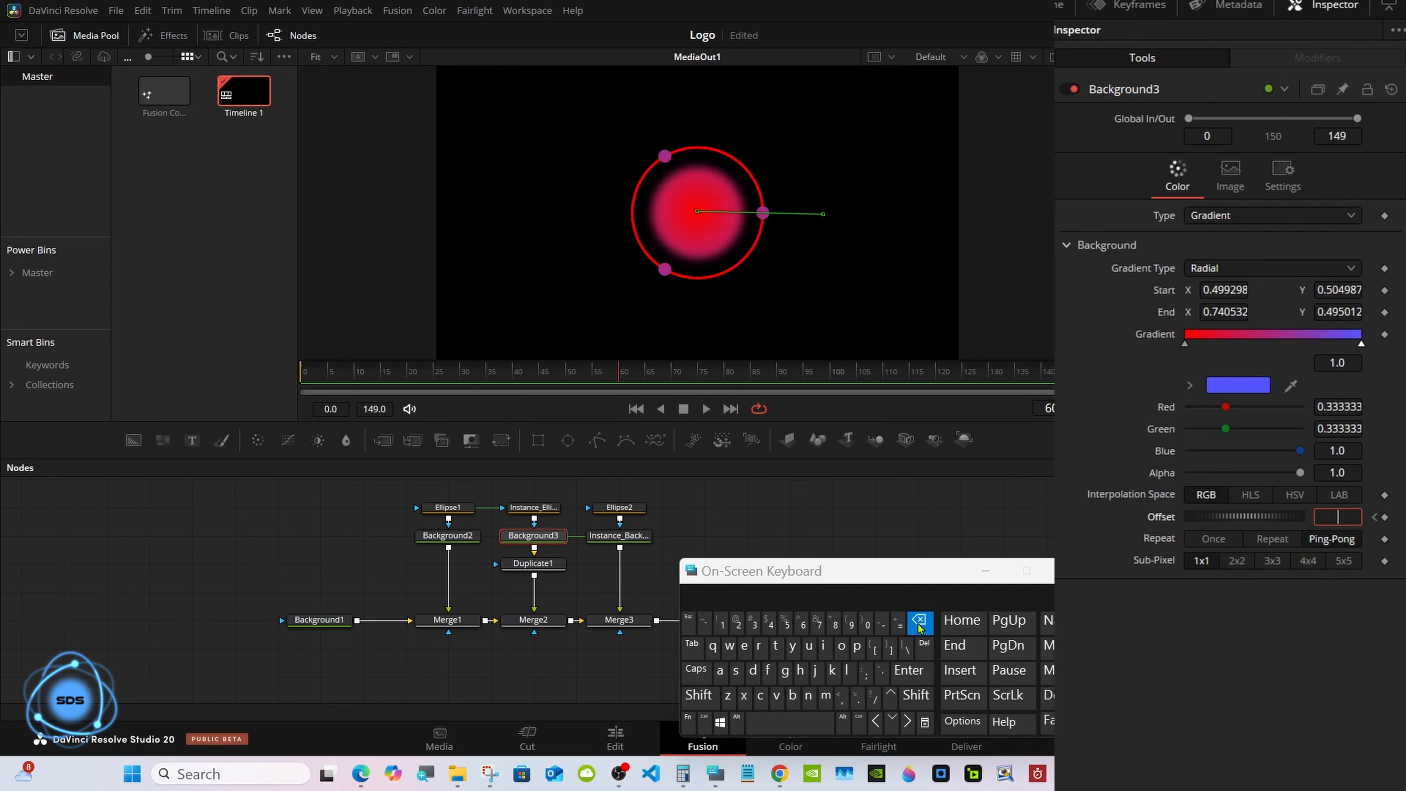
left_click(722, 624)
left_click(909, 670)
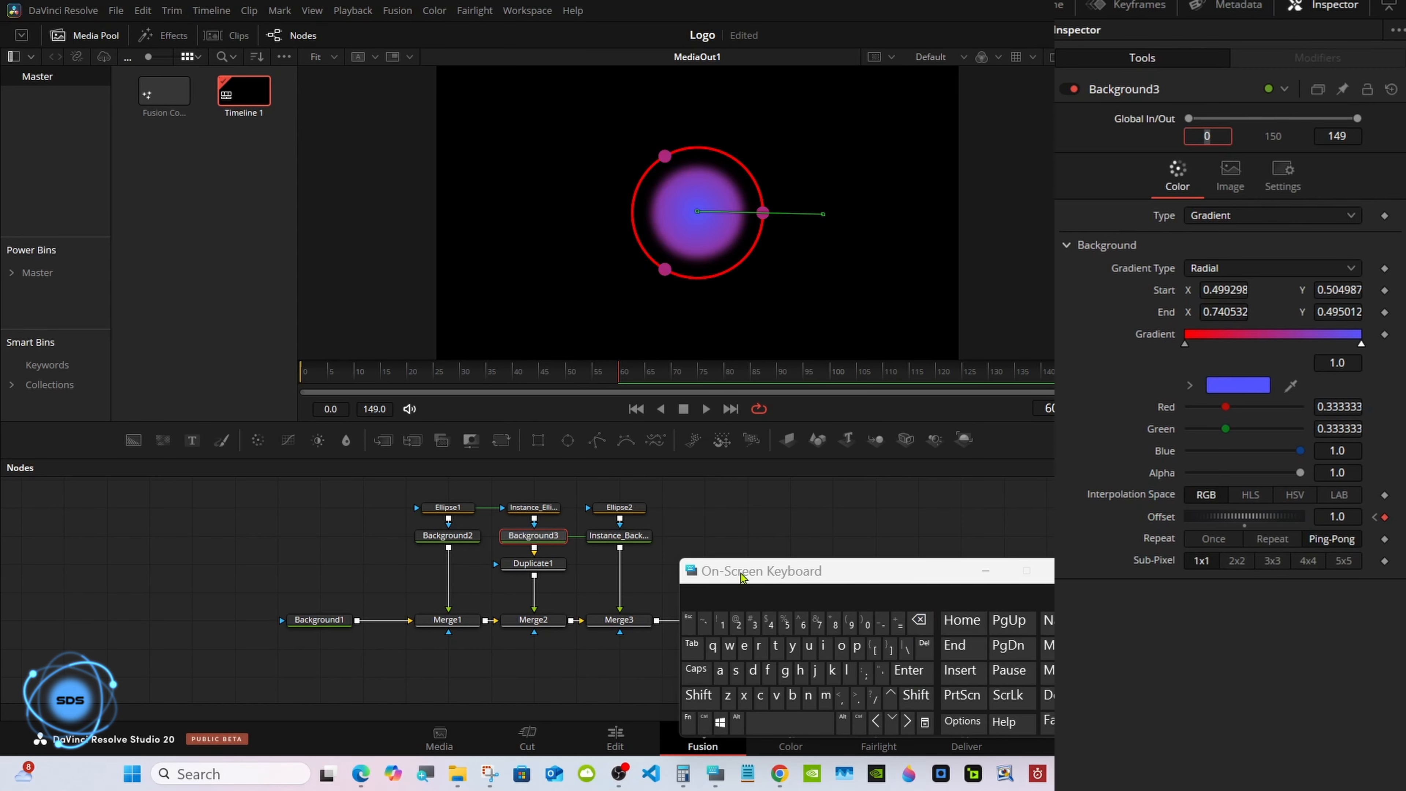
Return to frame 0 and add a Transform node below Duplicate1.
left_click_drag(744, 576, 981, 574)
left_click_drag(363, 372, 293, 376)
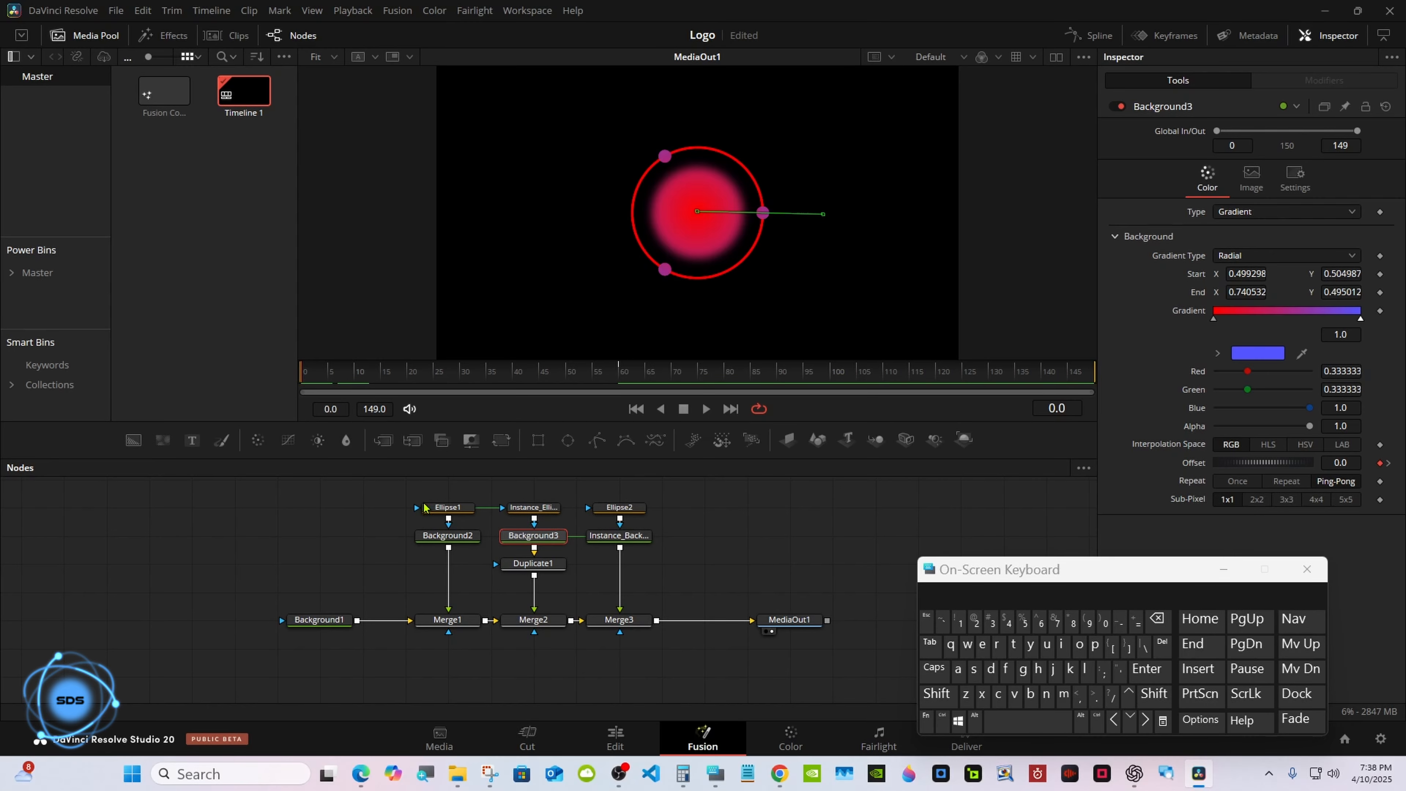
left_click(533, 564)
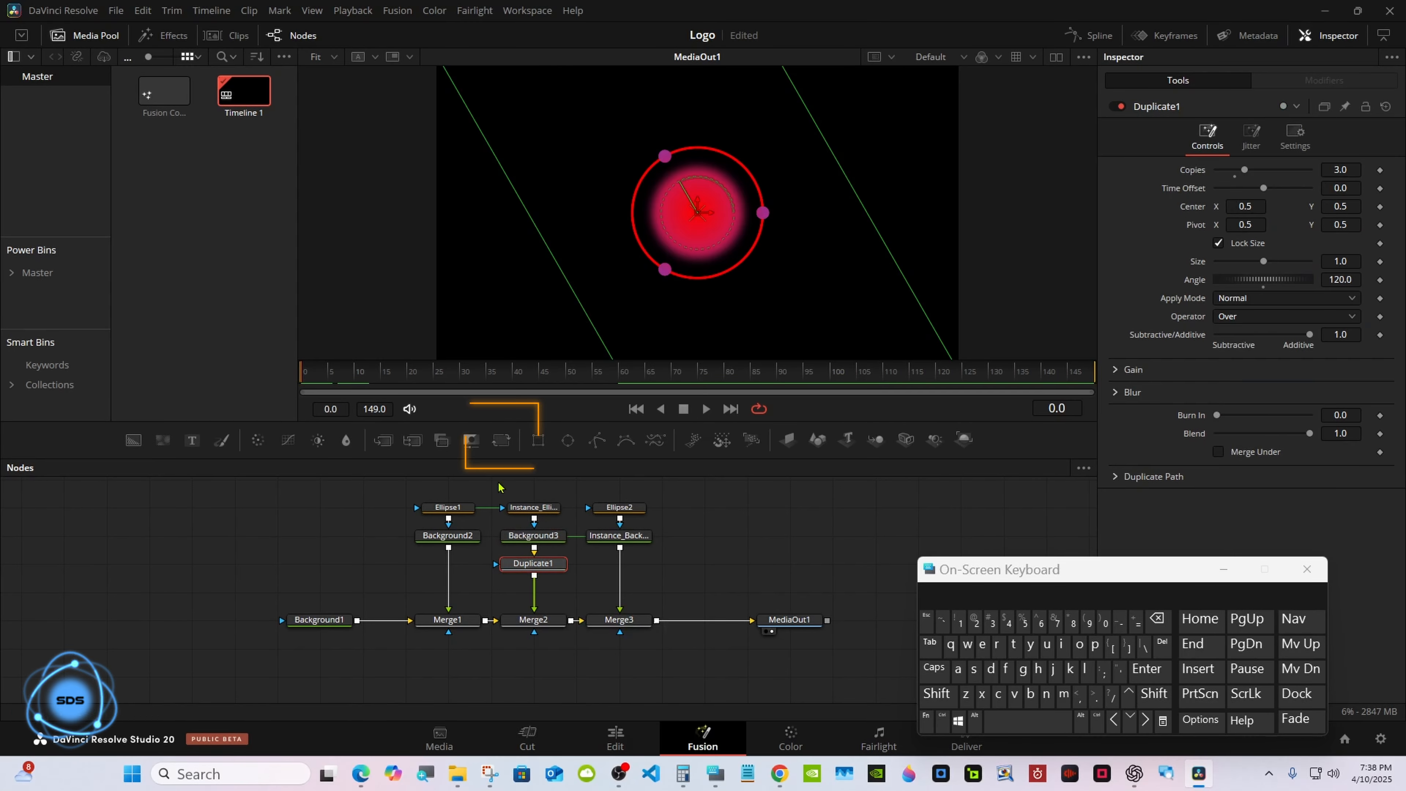
left_click(498, 447)
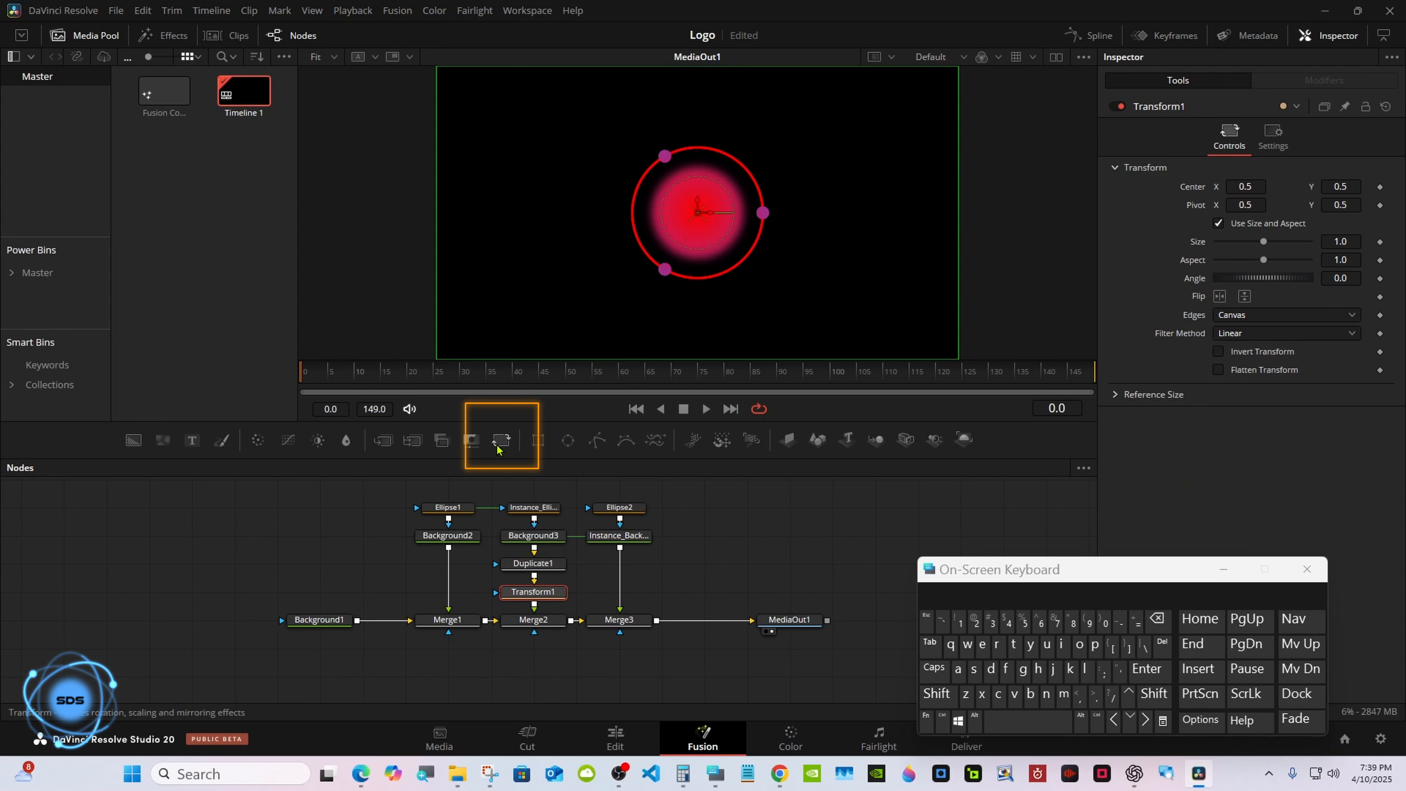
left_click_drag(1016, 576, 830, 596)
Keyframe Transform1's Angle at frame 0 and set it to 180 at frame 60.
left_click_drag(1259, 277, 1248, 298)
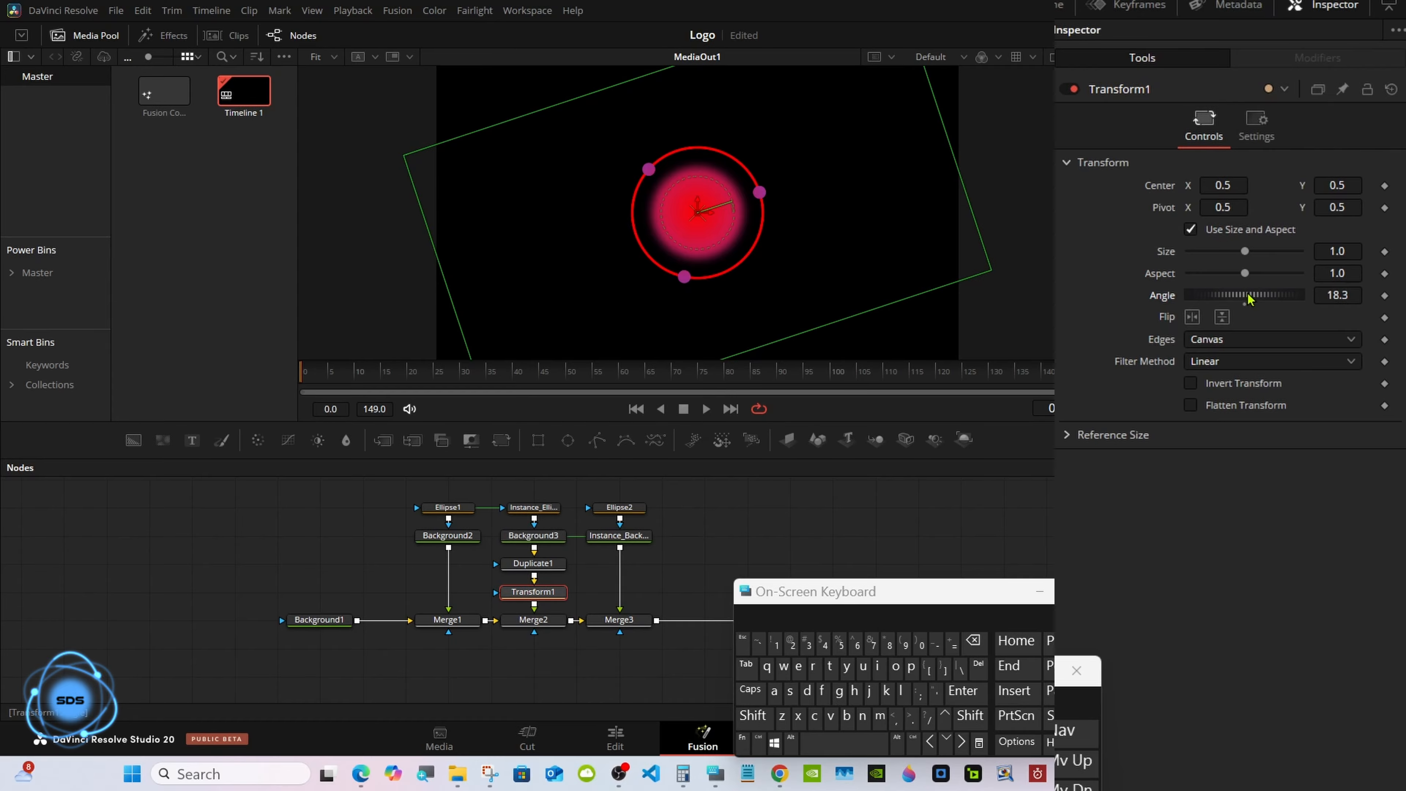
key("ctrl+z")
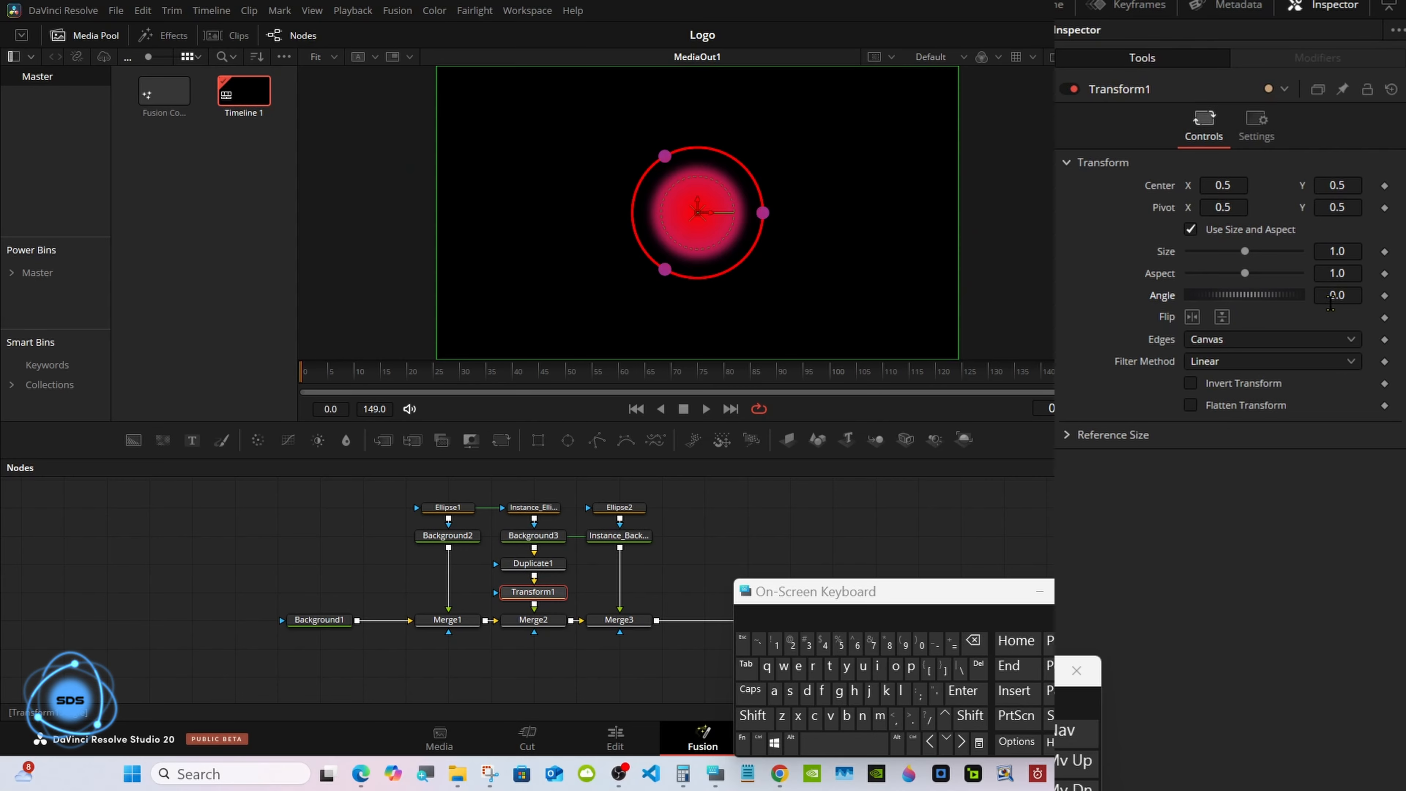
left_click(1384, 296)
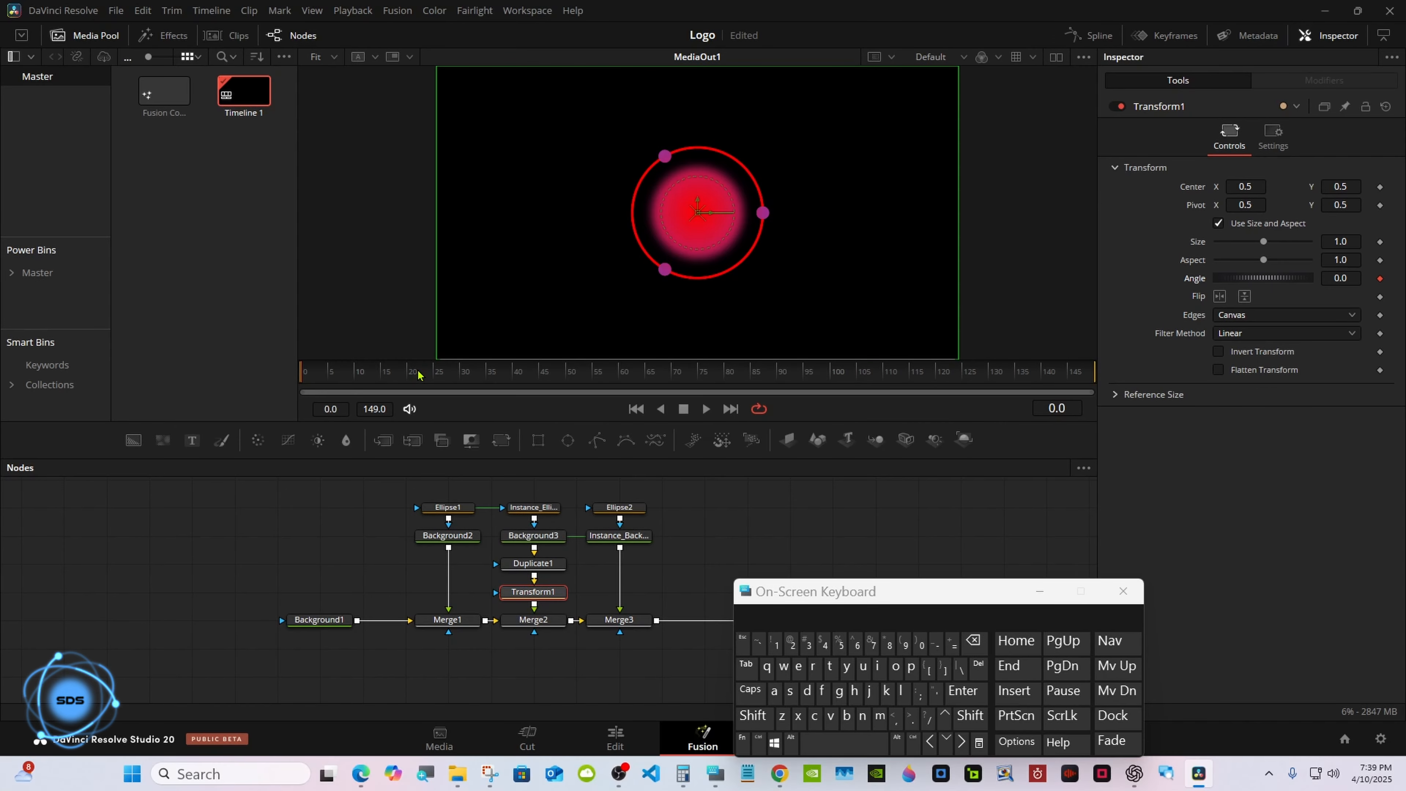
left_click_drag(417, 375, 620, 382)
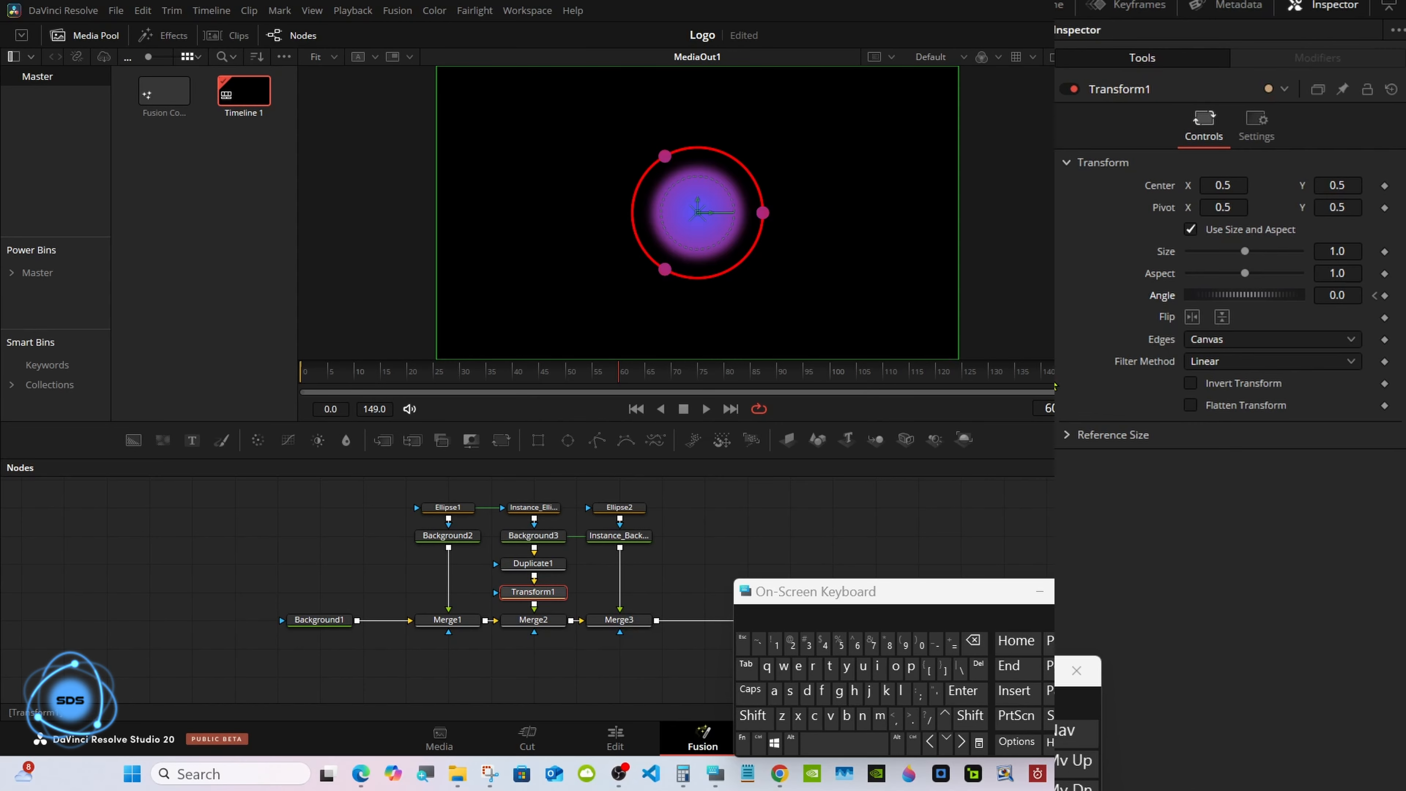
left_click(1345, 295)
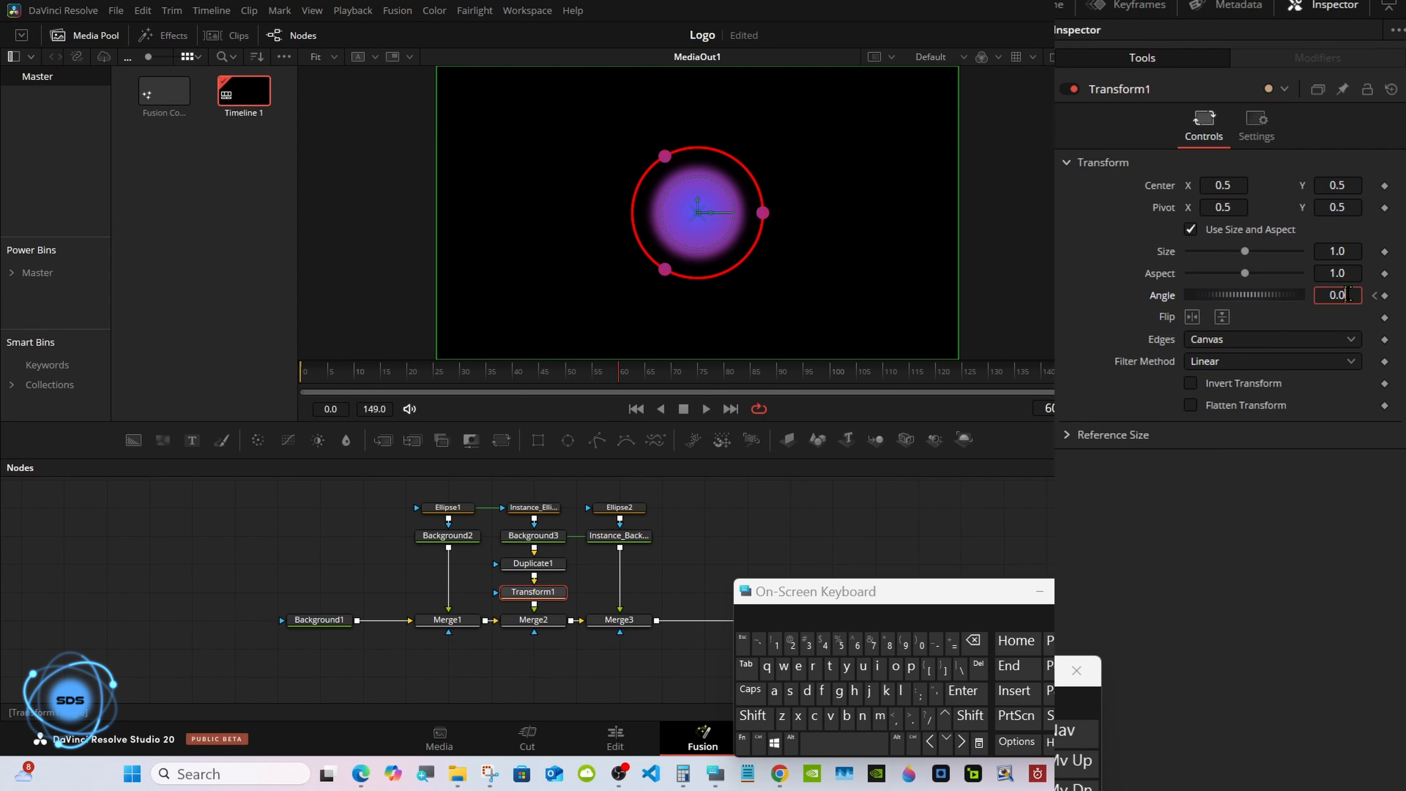
left_click(974, 641)
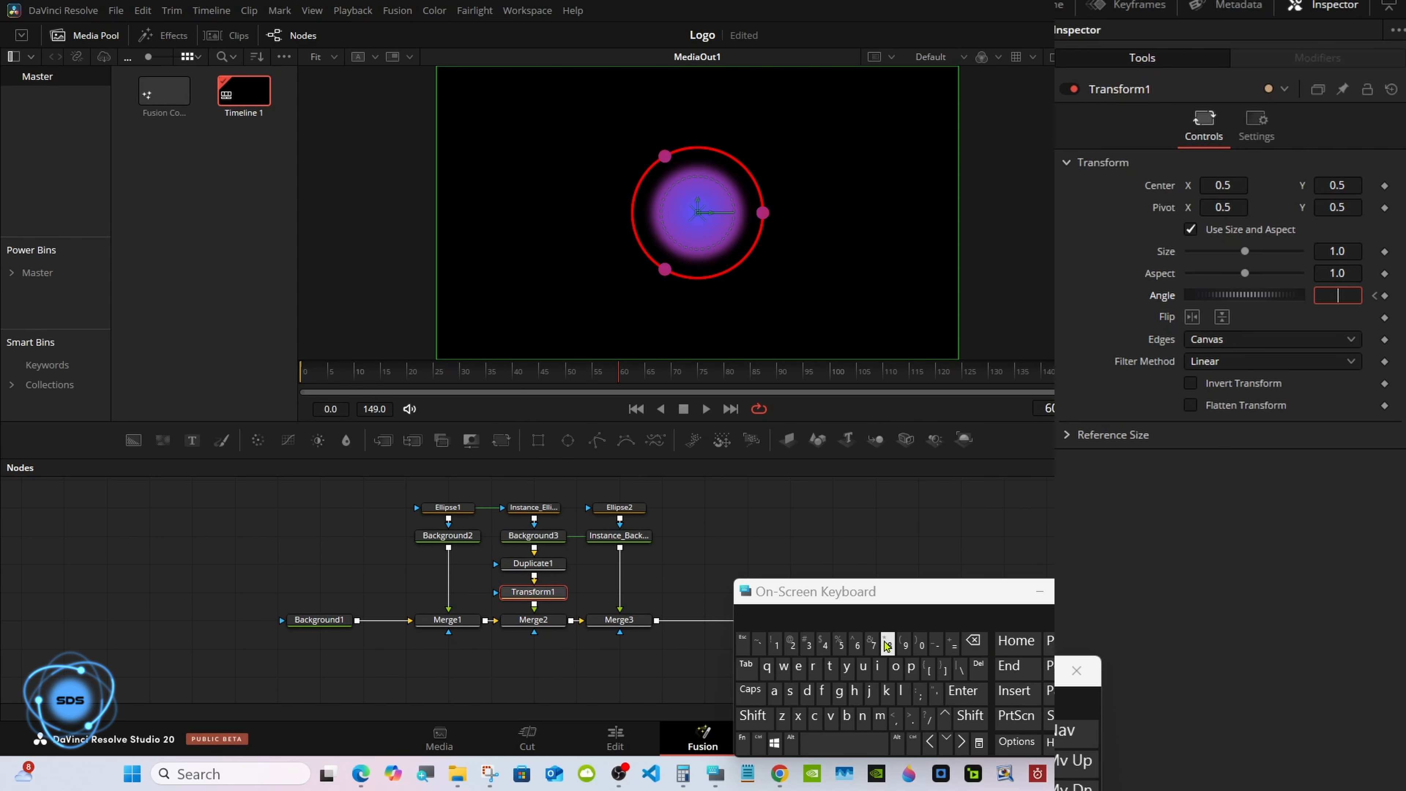
left_click(776, 643)
left_click(888, 644)
left_click(921, 644)
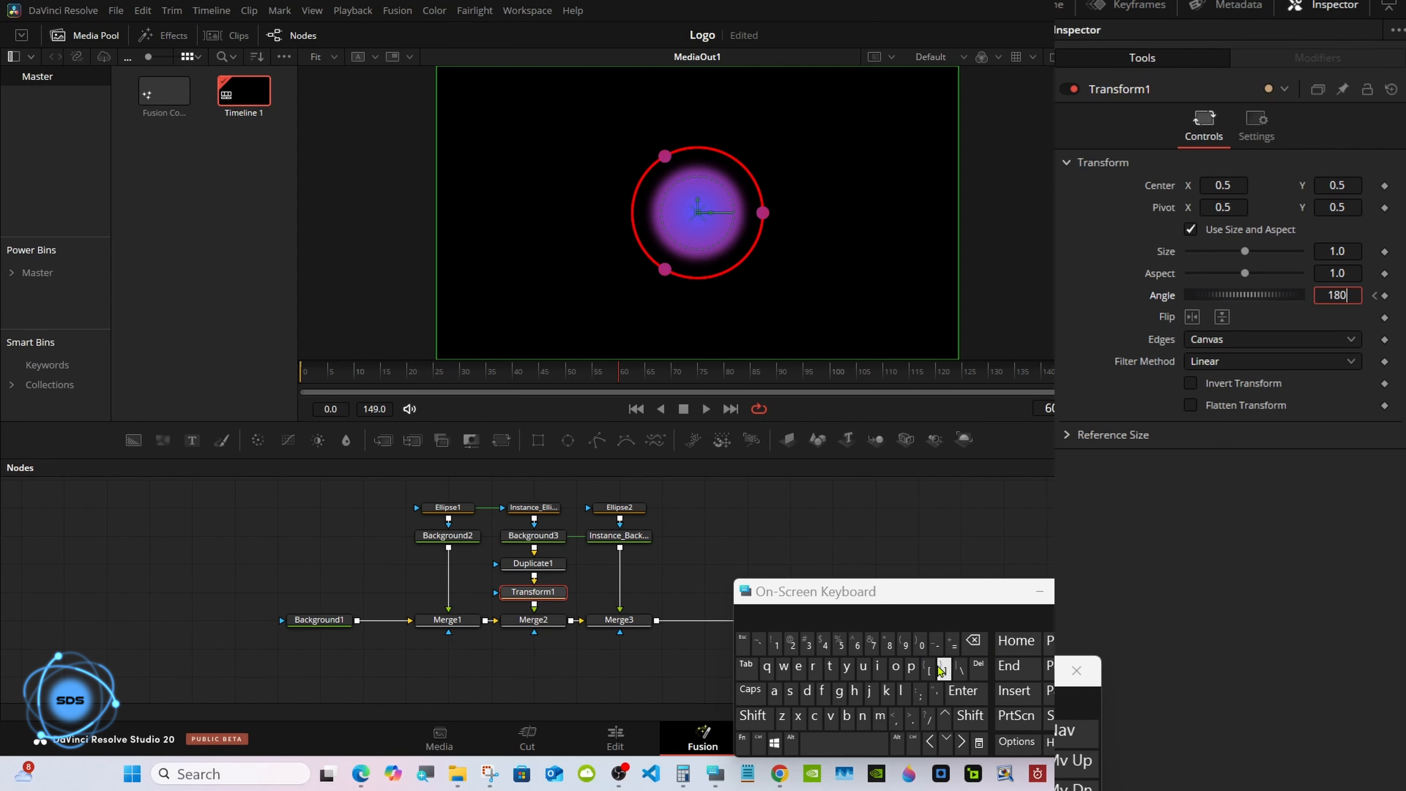
left_click(963, 691)
left_click_drag(769, 595, 76, 560)
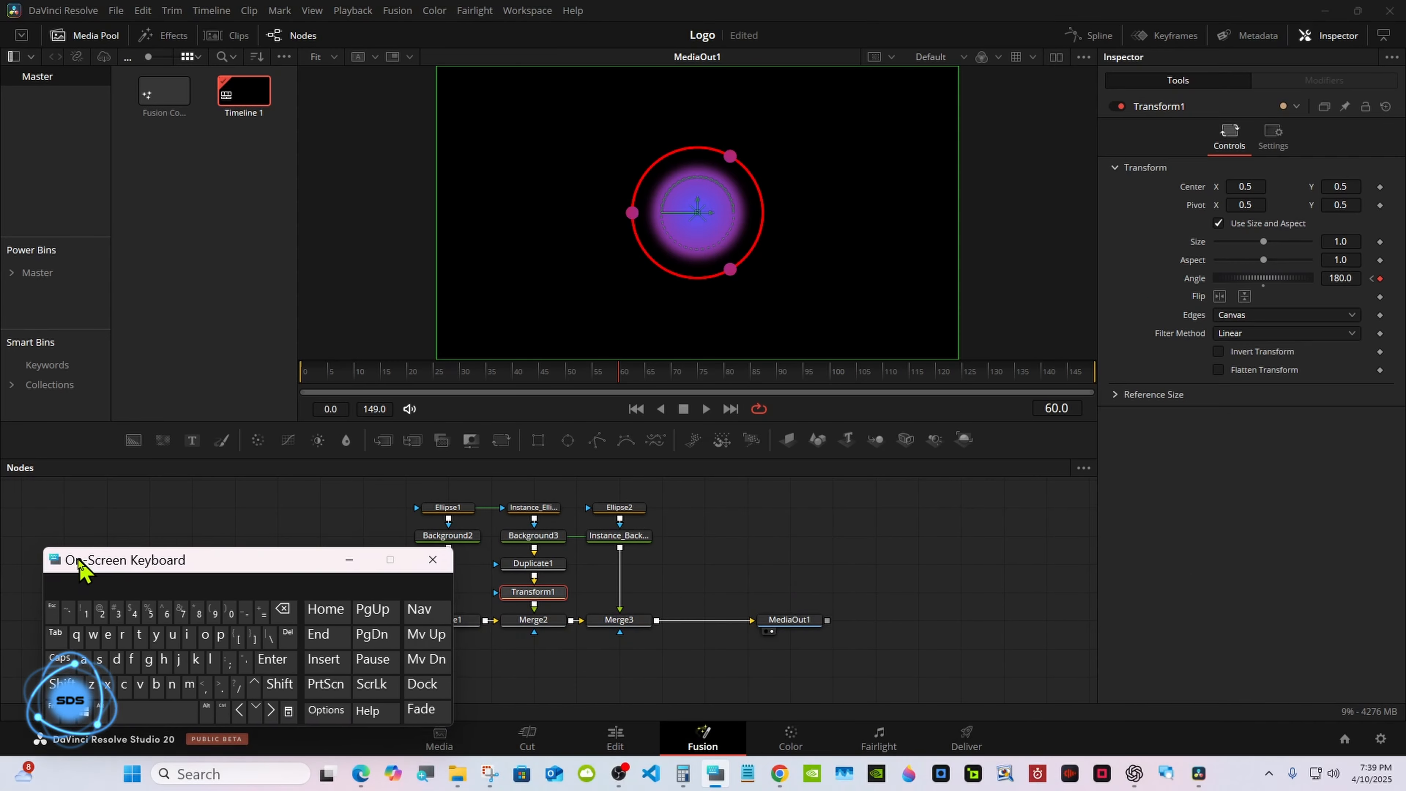
left_click_drag(186, 561, 179, 560)
left_click(682, 575)
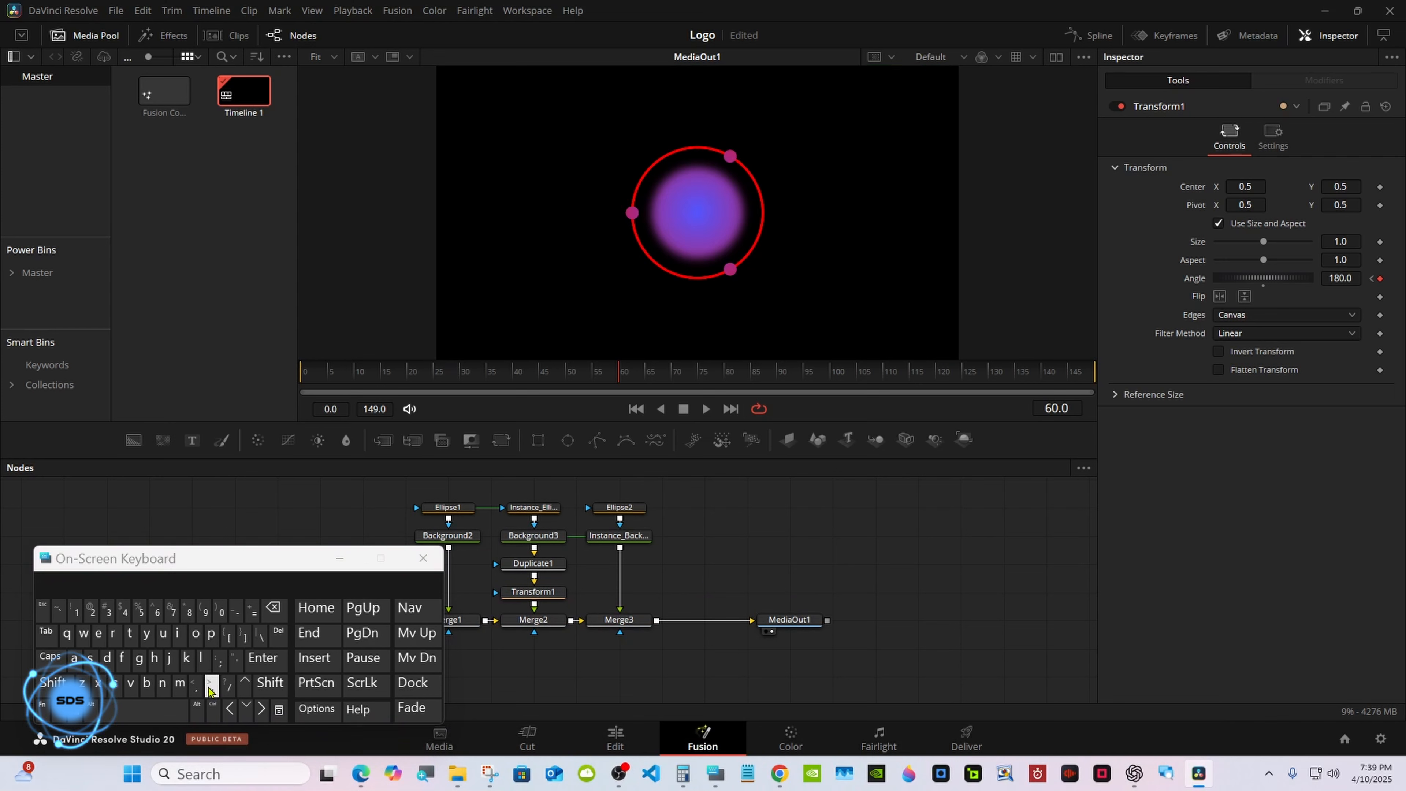
left_click(214, 711)
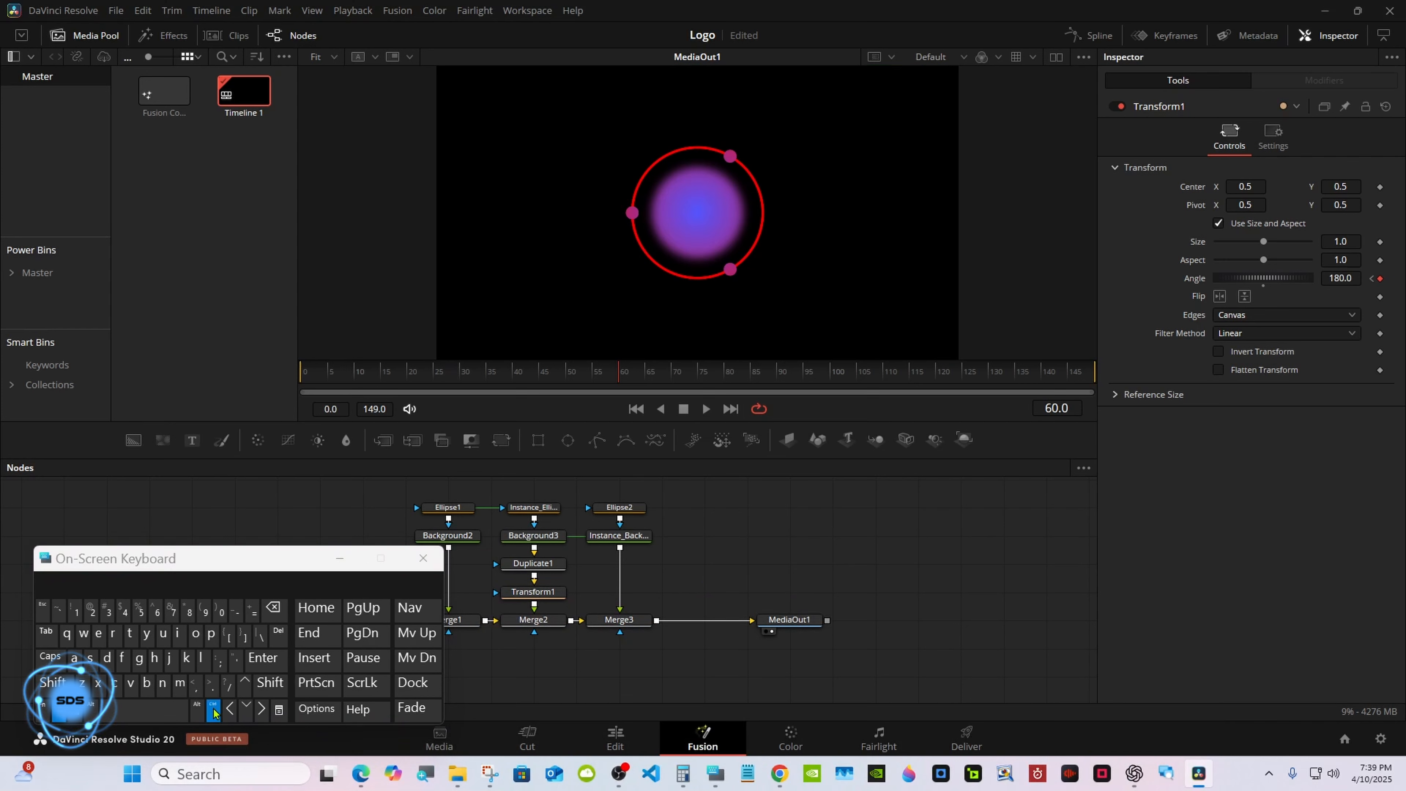
left_click(515, 594)
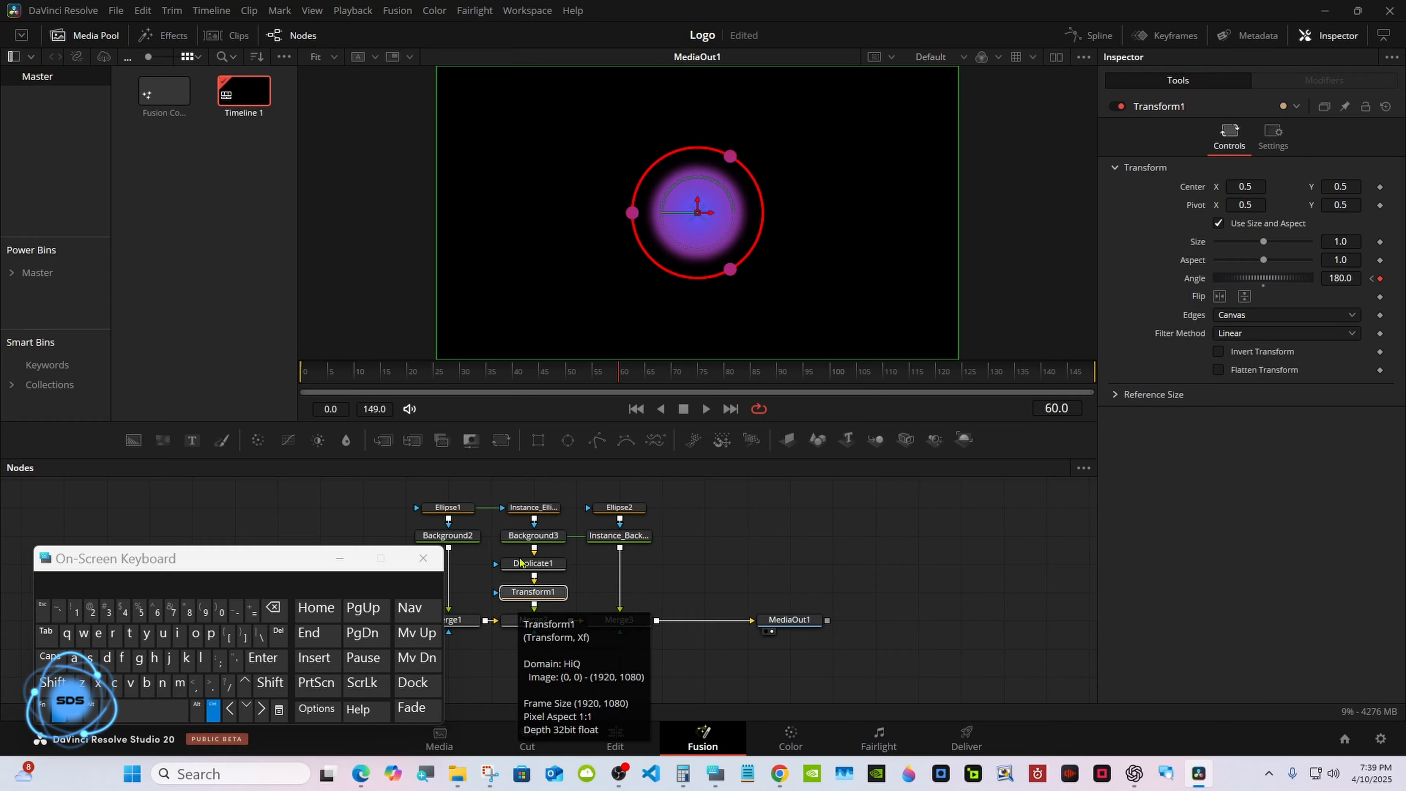
Show only Background3's Offset and Transform1's Angle curves in the Spline editor and set them to relative loop.
left_click(525, 540, "ctrl")
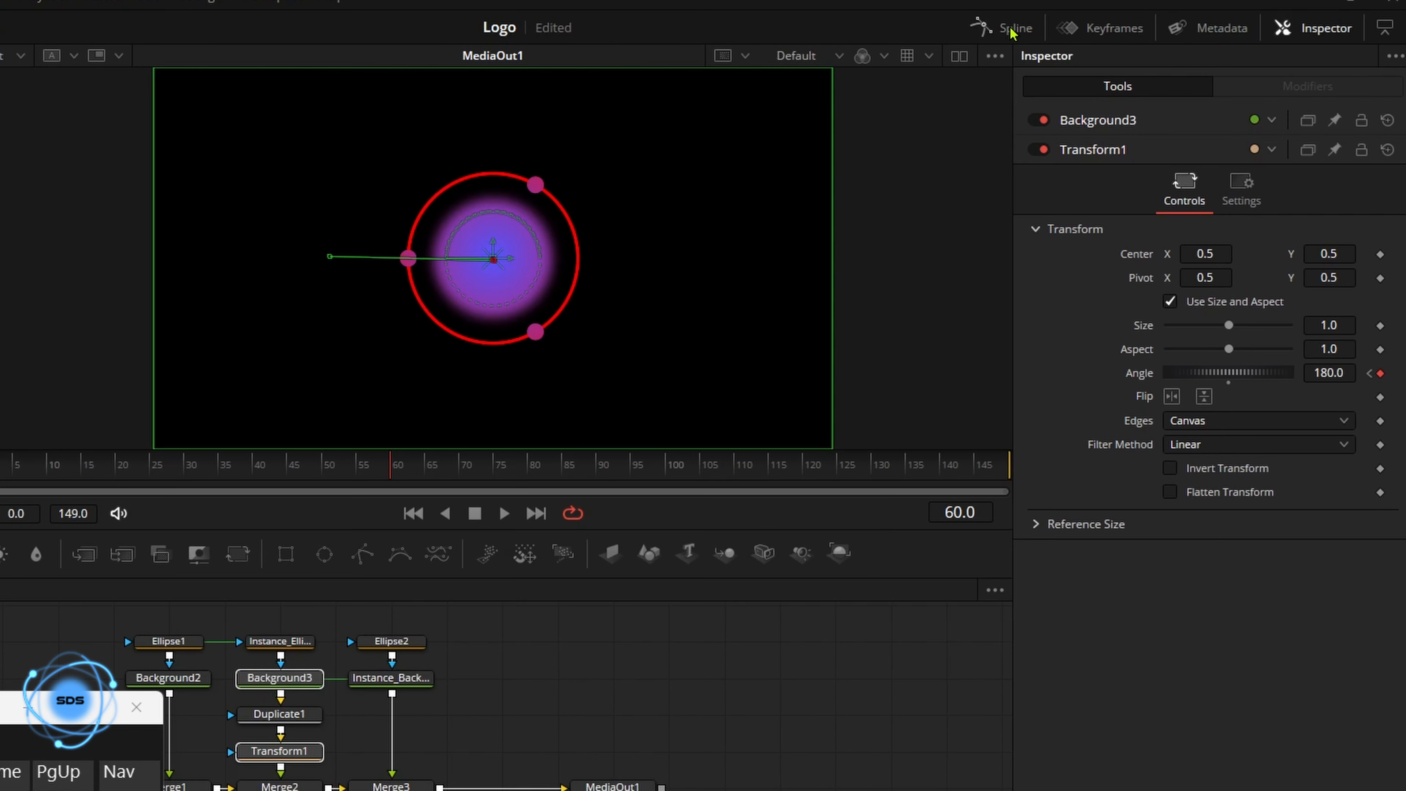
left_click(1011, 32)
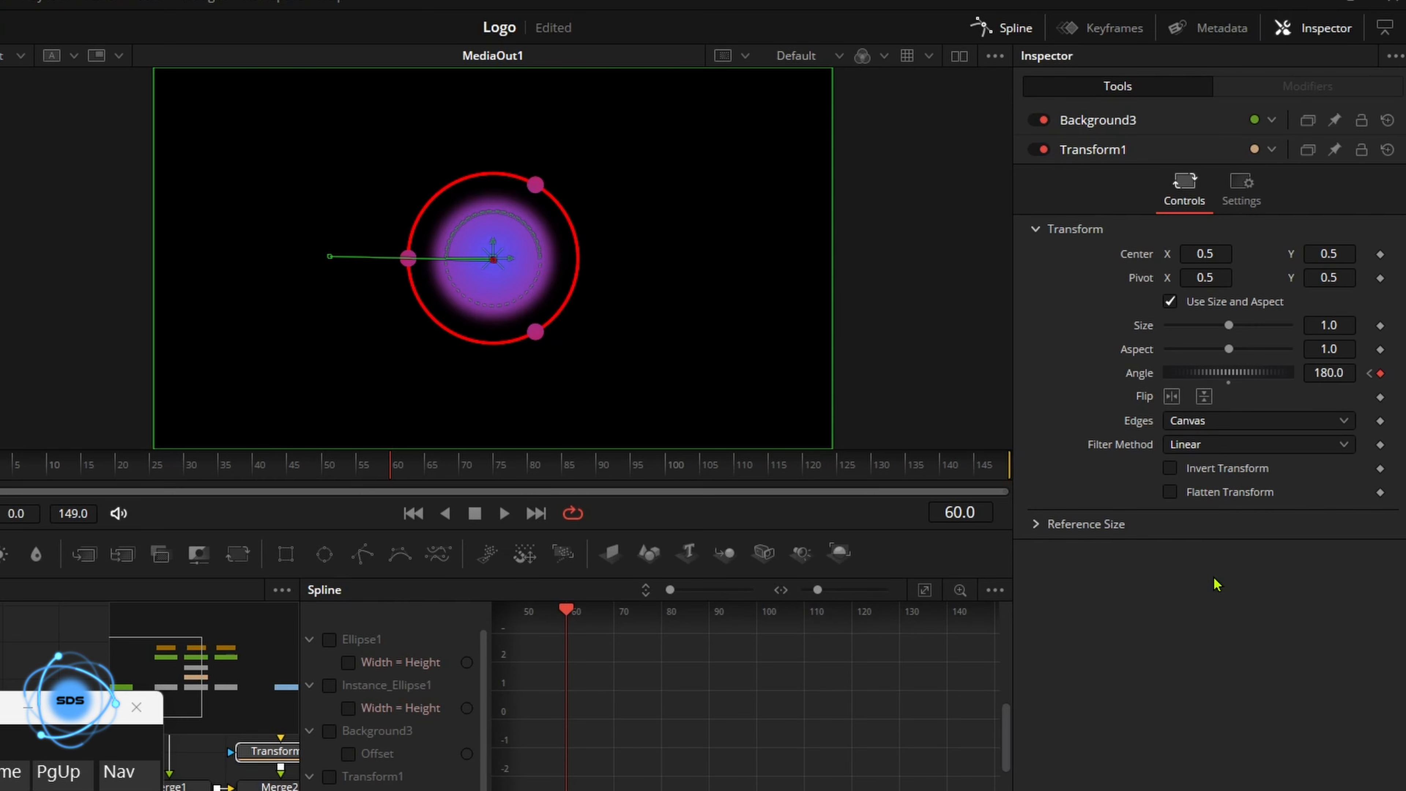
left_click(1389, 34)
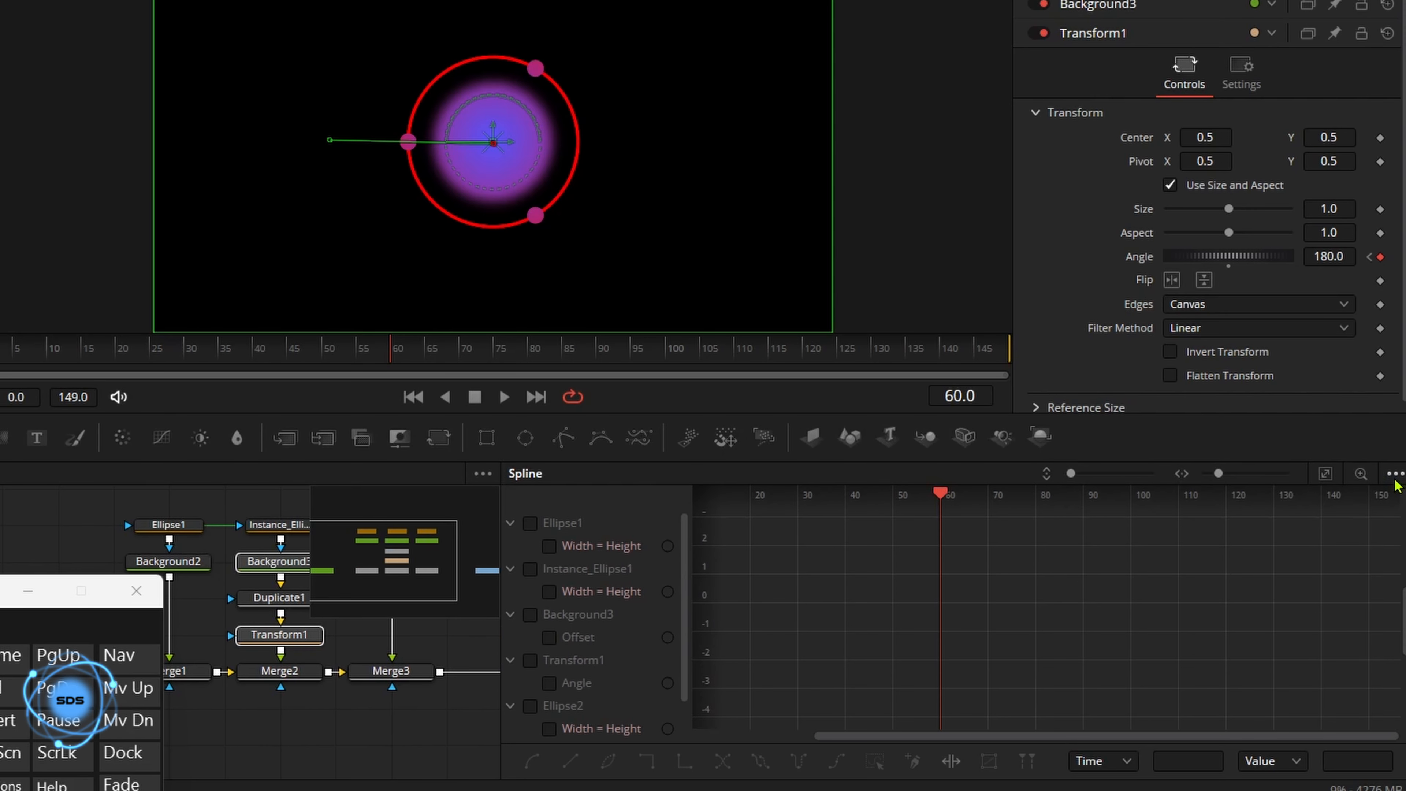
left_click(1395, 476)
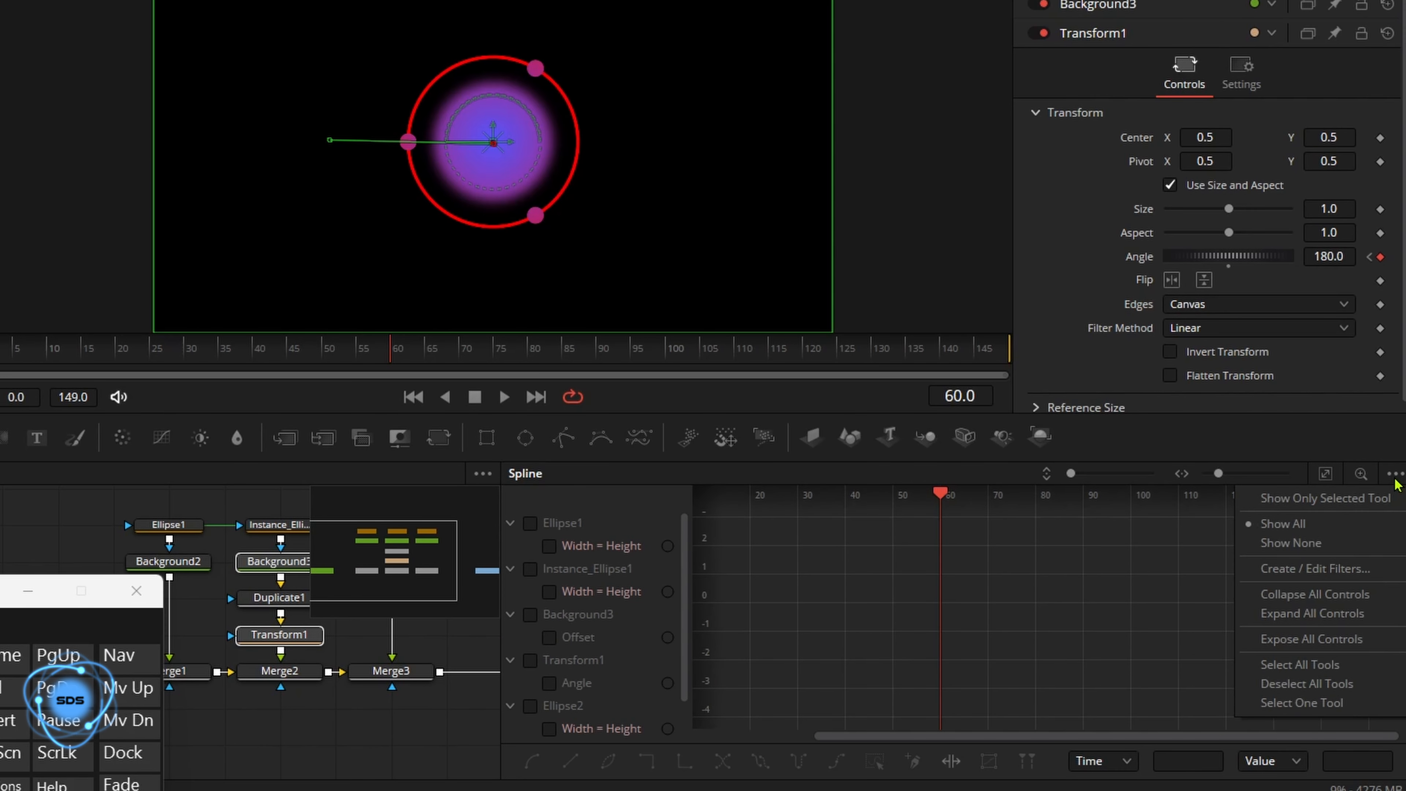
left_click(1300, 500)
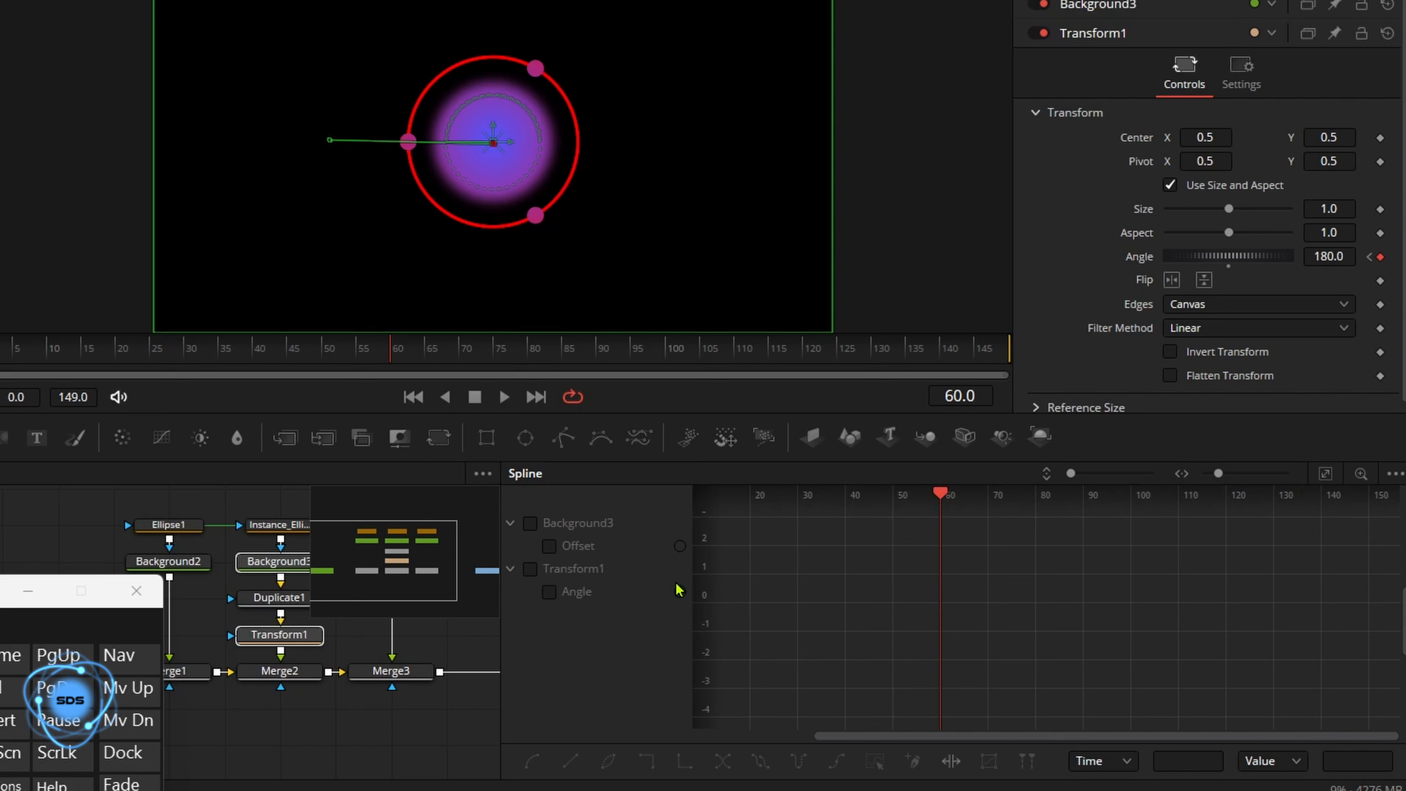
left_click(530, 523)
left_click(530, 568)
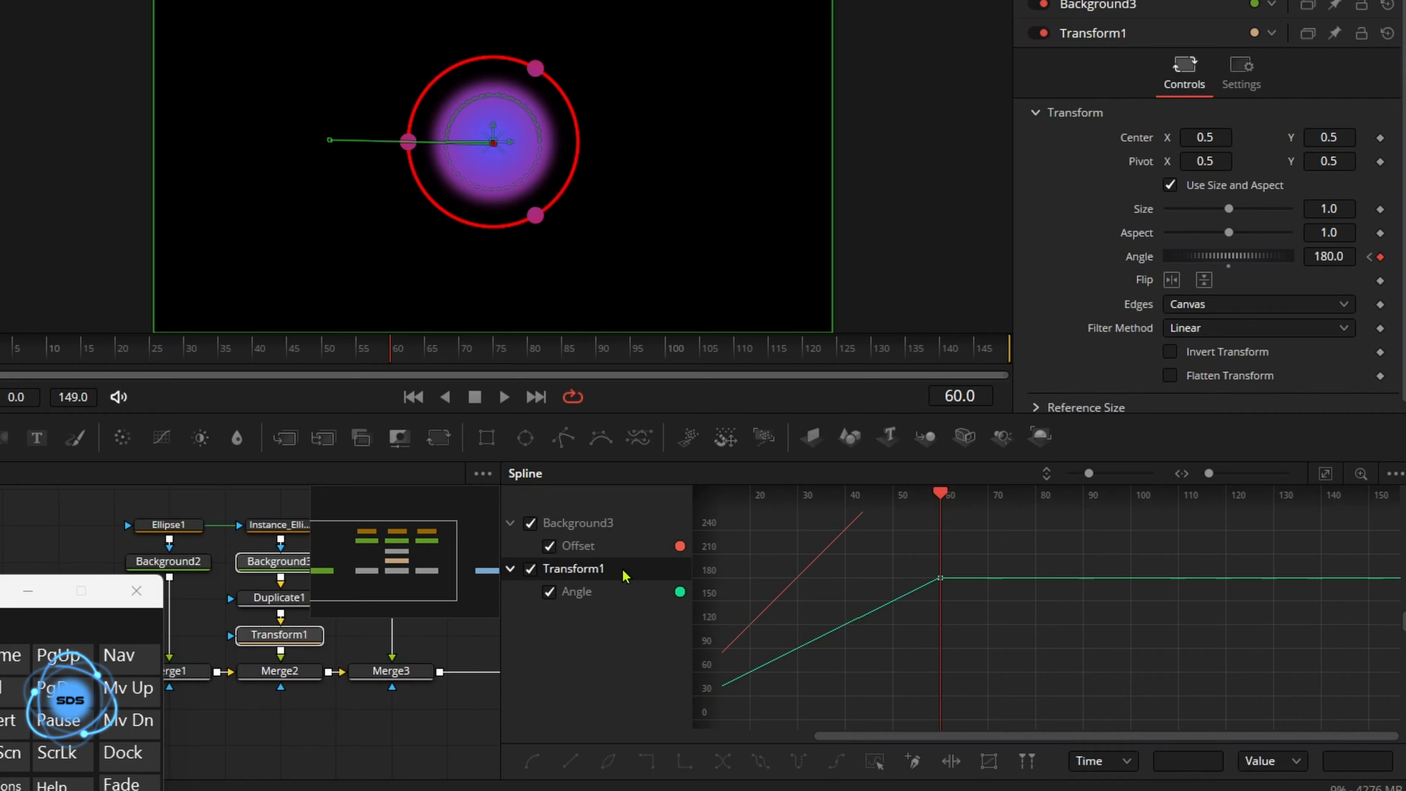
left_click(1325, 475)
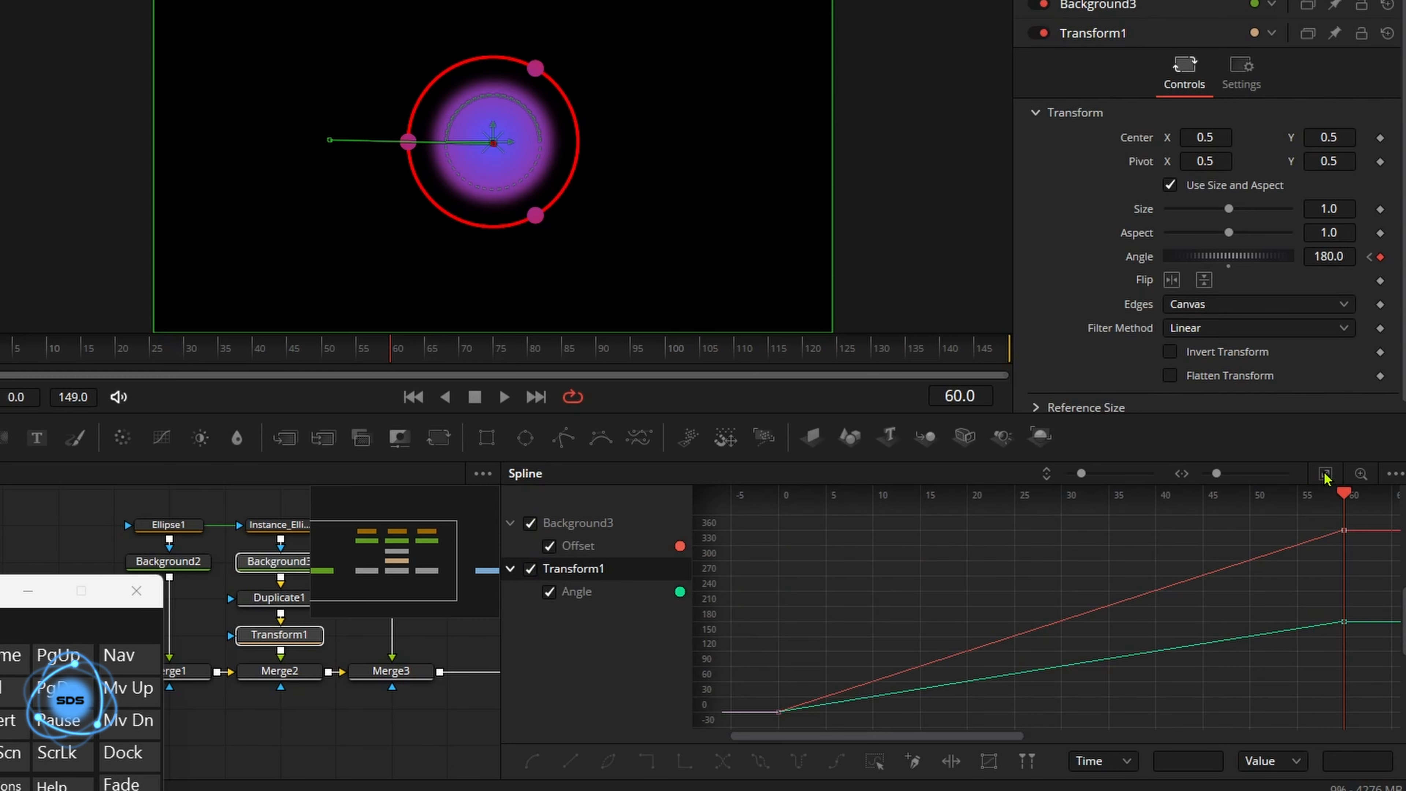
left_click(876, 760)
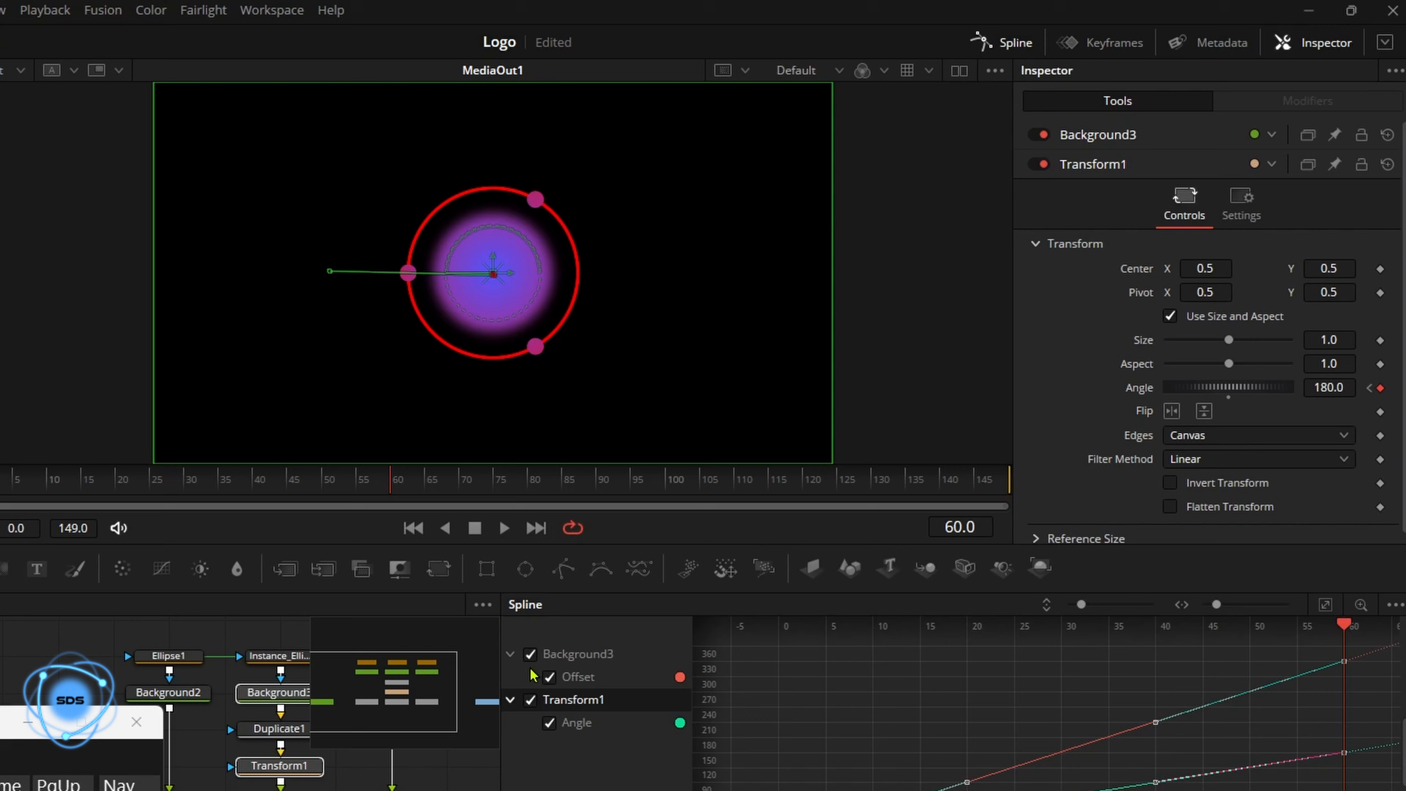
Close the Spline editor and scrub the timeline to preview the looping animation.
left_click(530, 654)
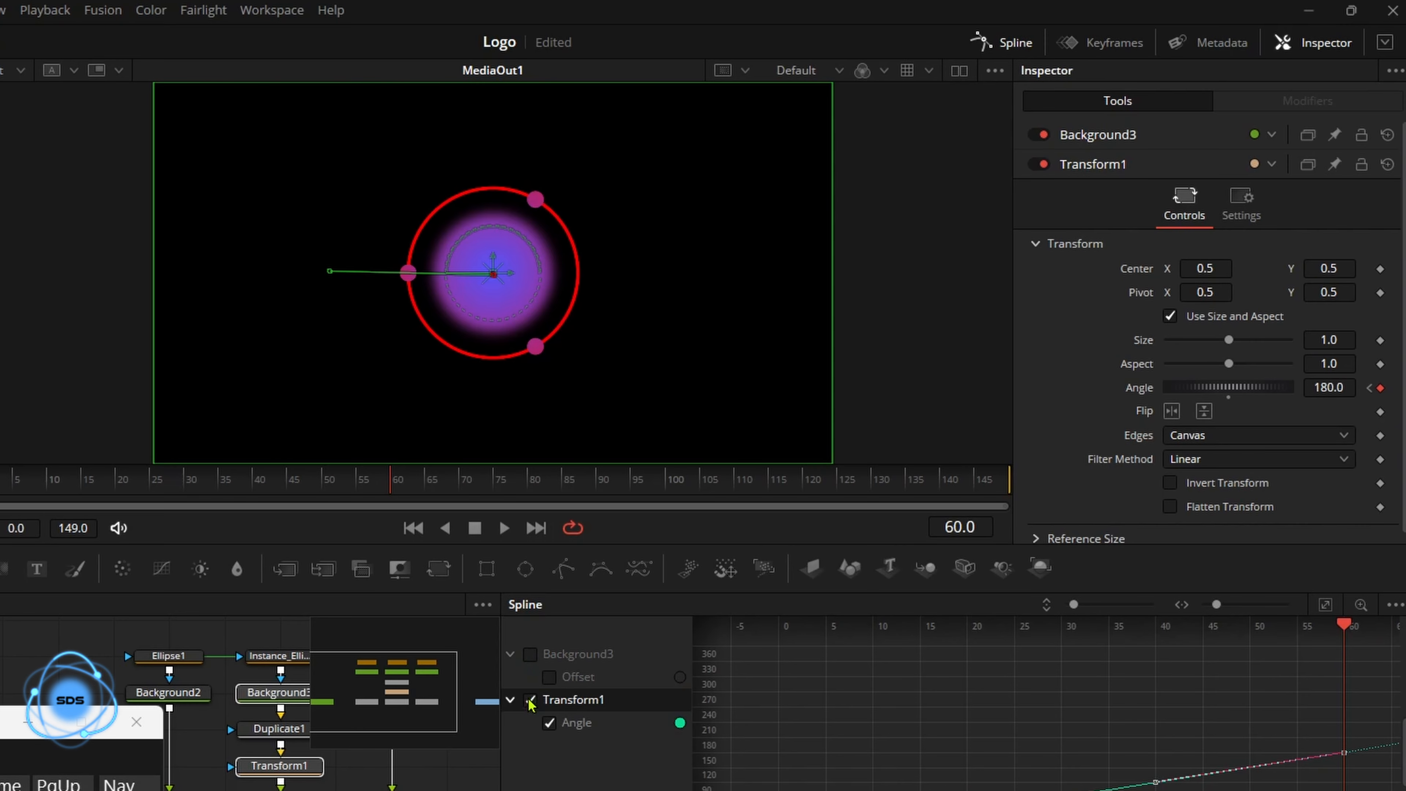
left_click(530, 700)
left_click(1003, 41)
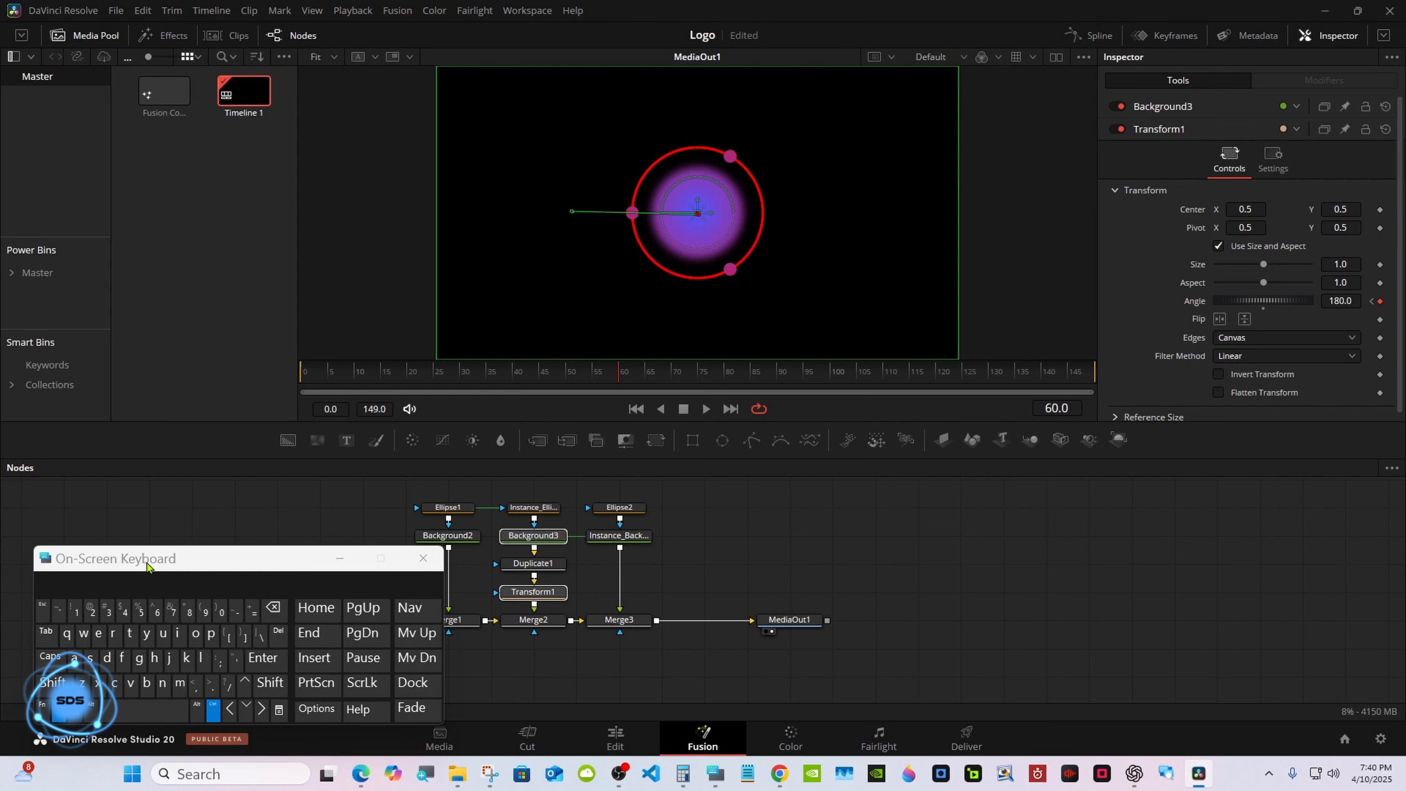
left_click_drag(147, 563, 985, 559)
left_click(711, 509)
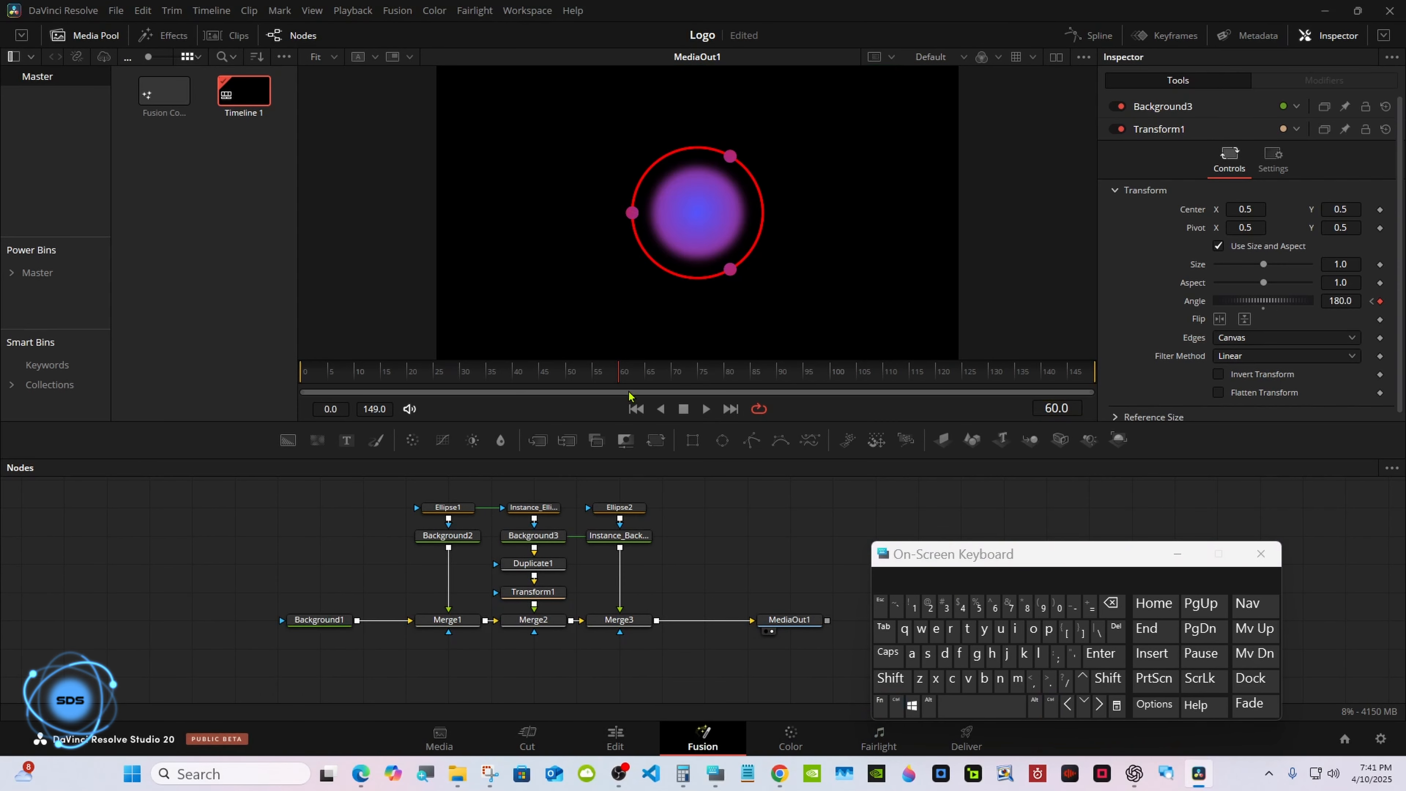
left_click_drag(305, 372, 854, 371)
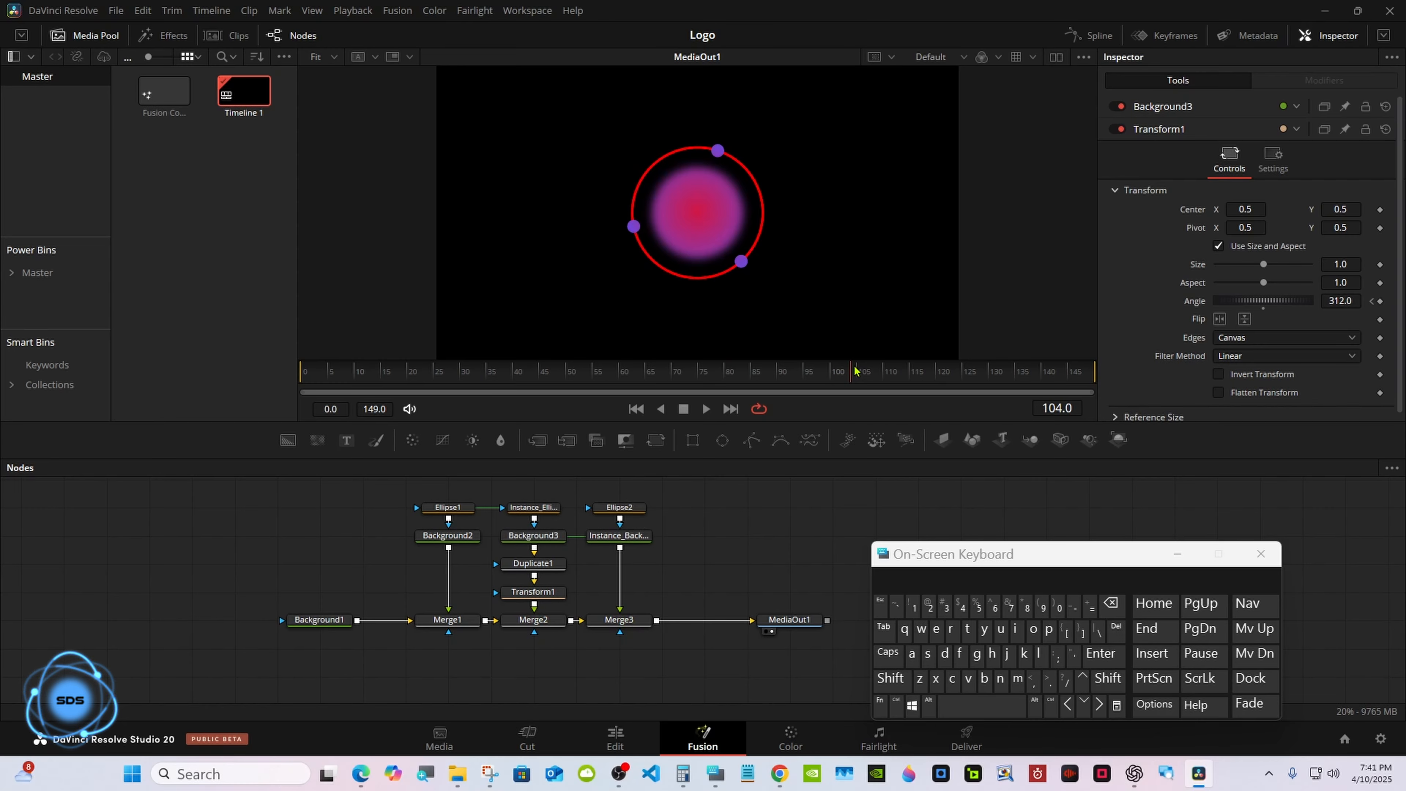
left_click_drag(854, 371, 1026, 370)
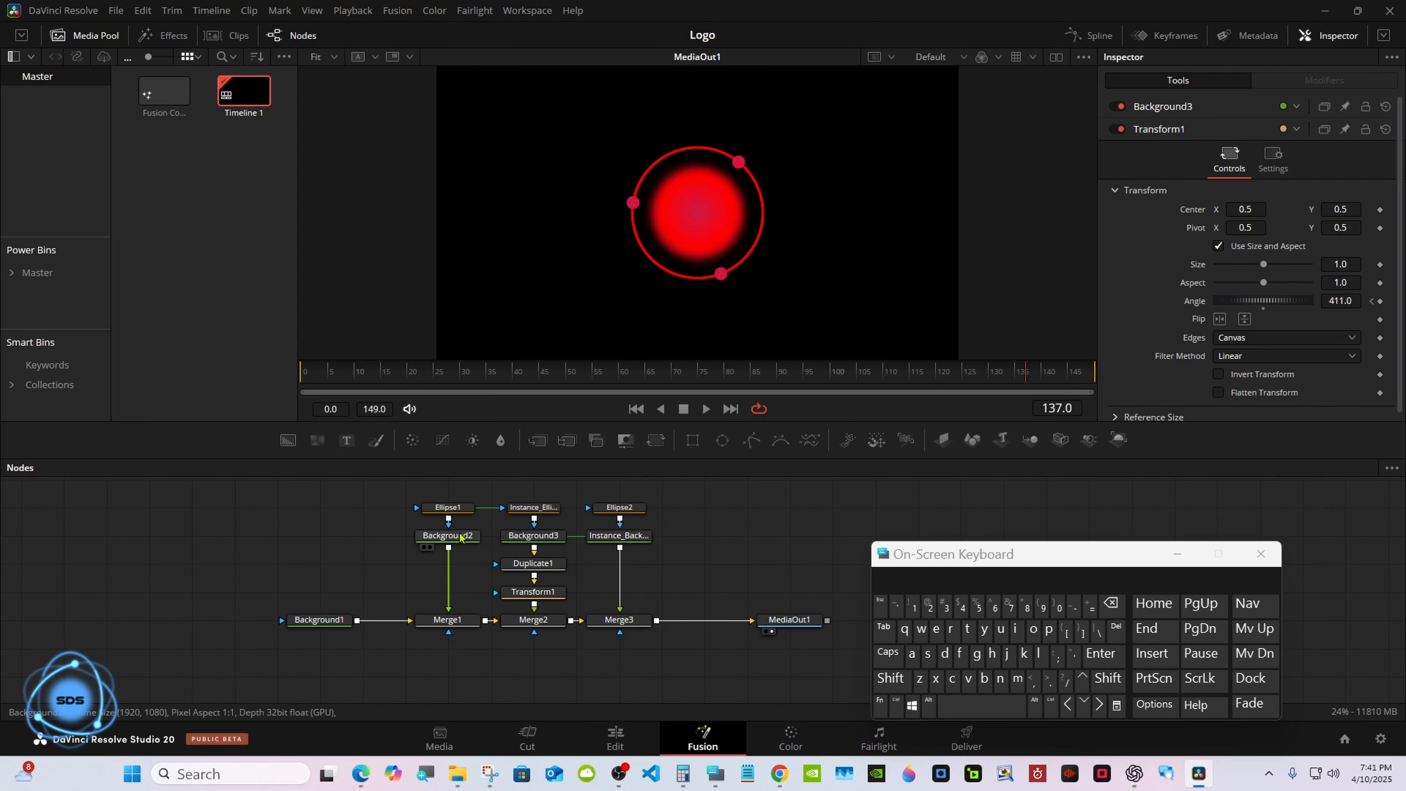
Change Background2's type from solid color to Gradient.
left_click(447, 537)
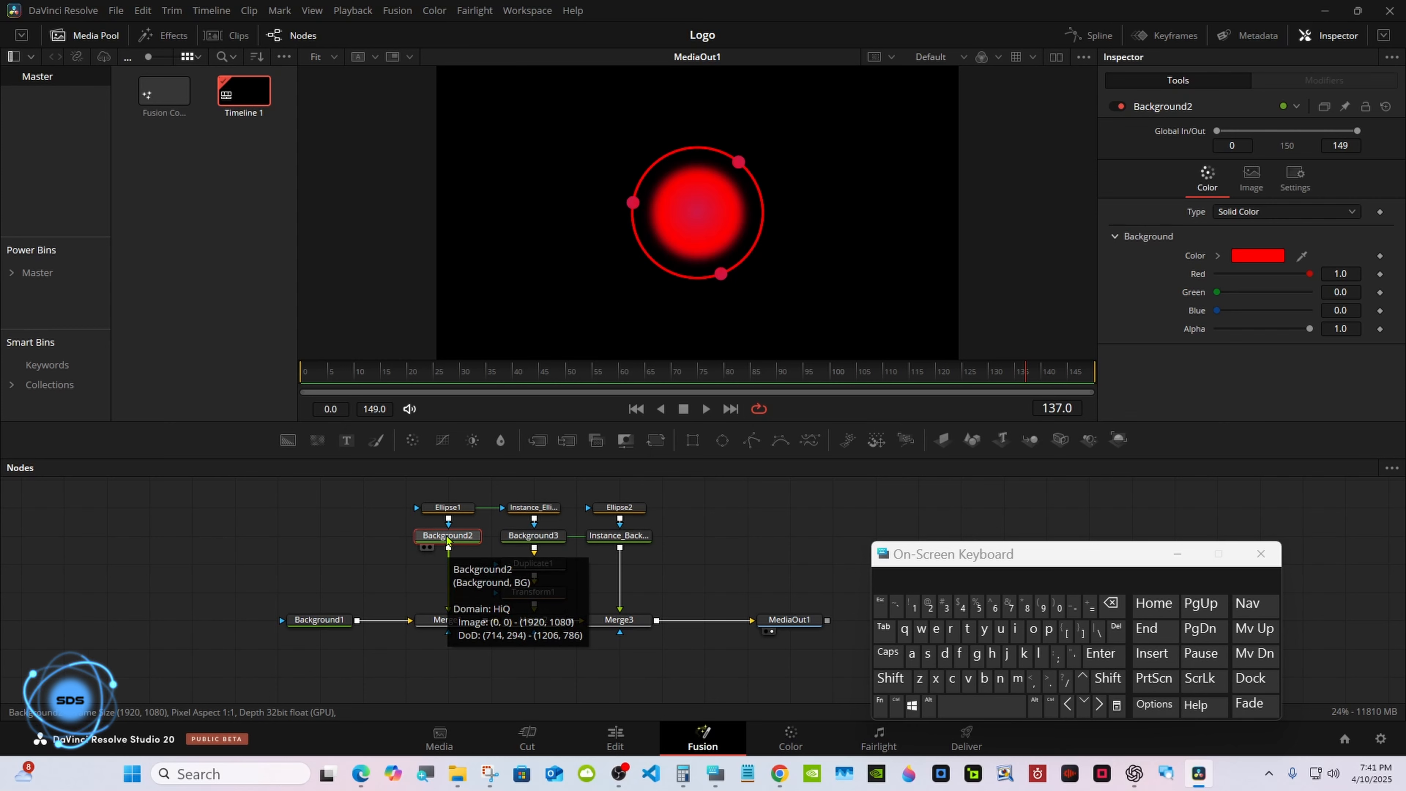
left_click_drag(1067, 559, 687, 570)
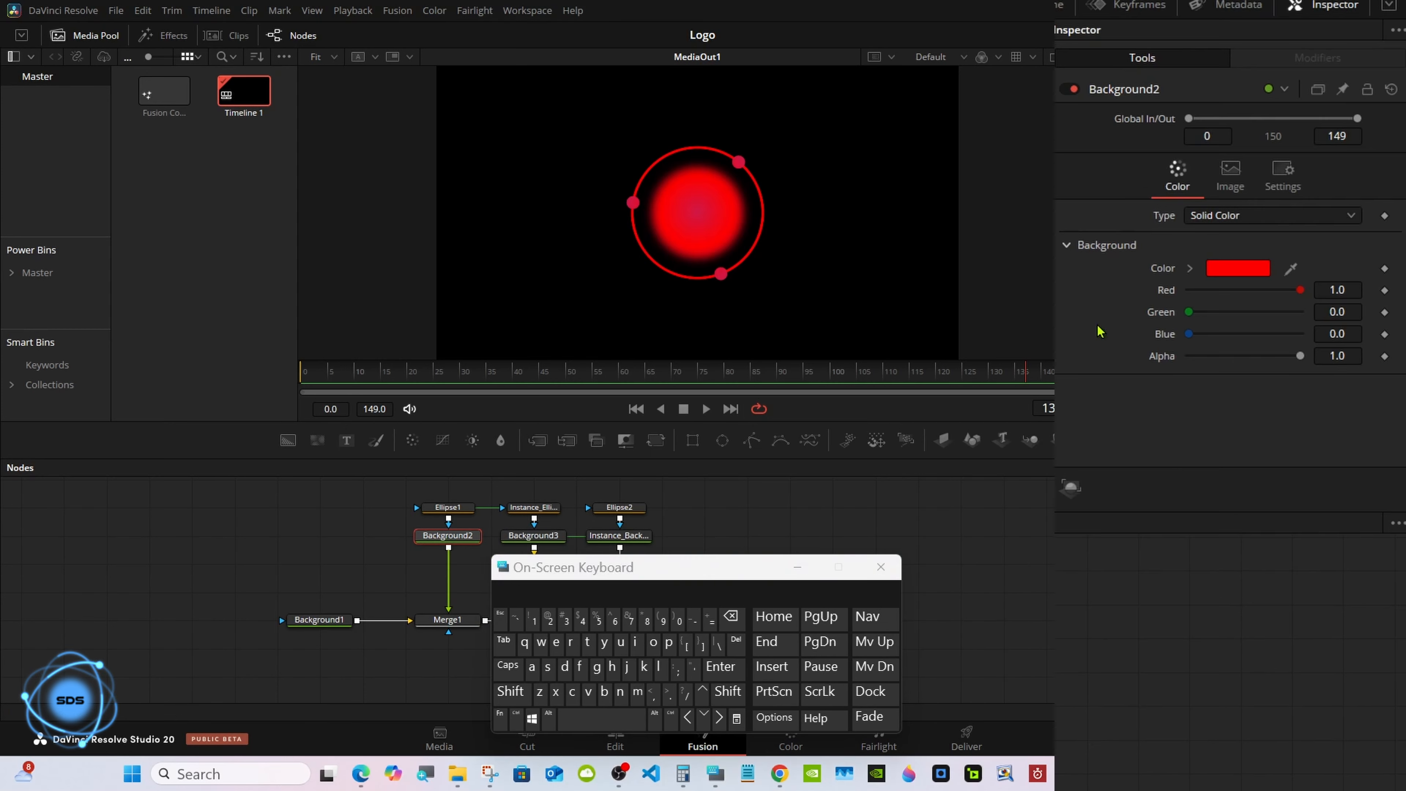
left_click(1250, 216)
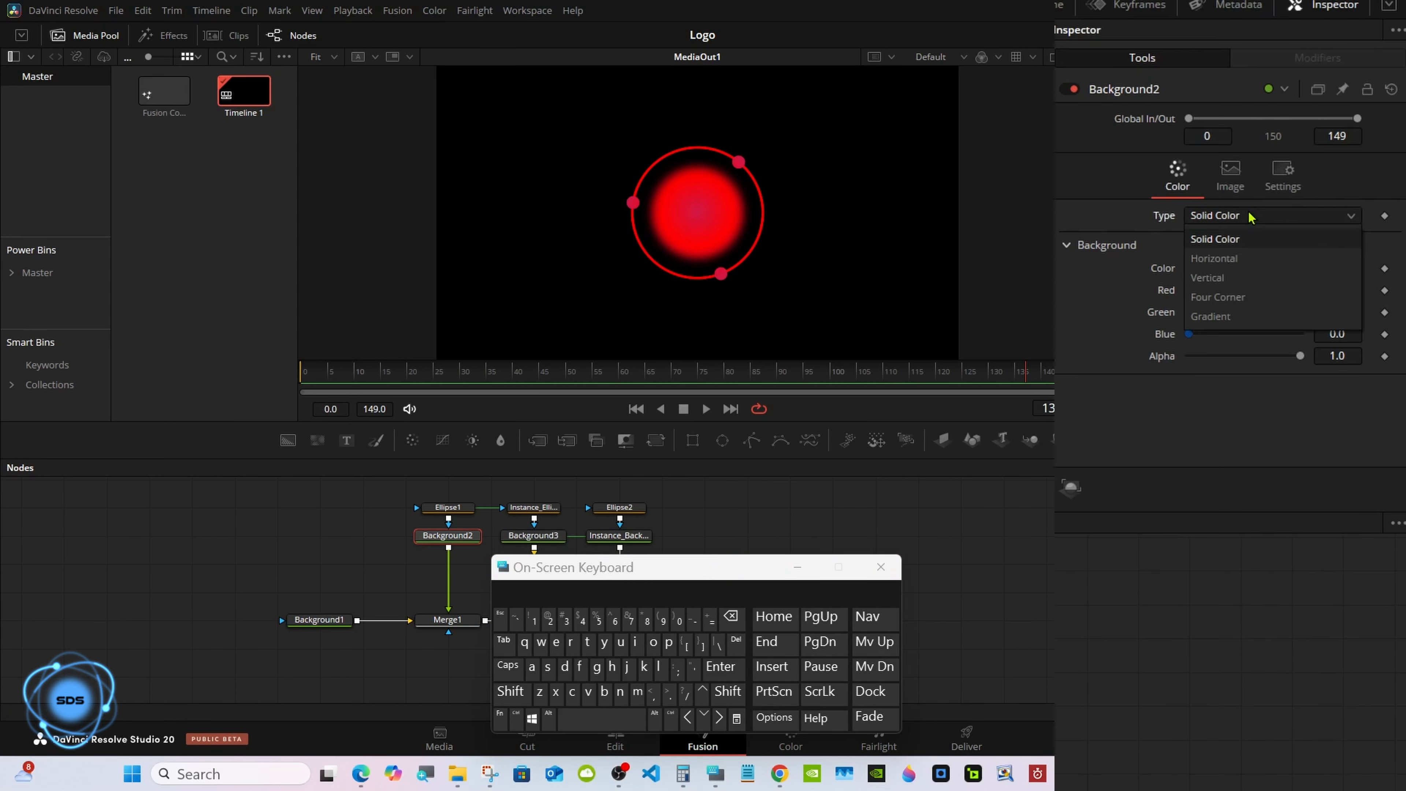
left_click(1243, 317)
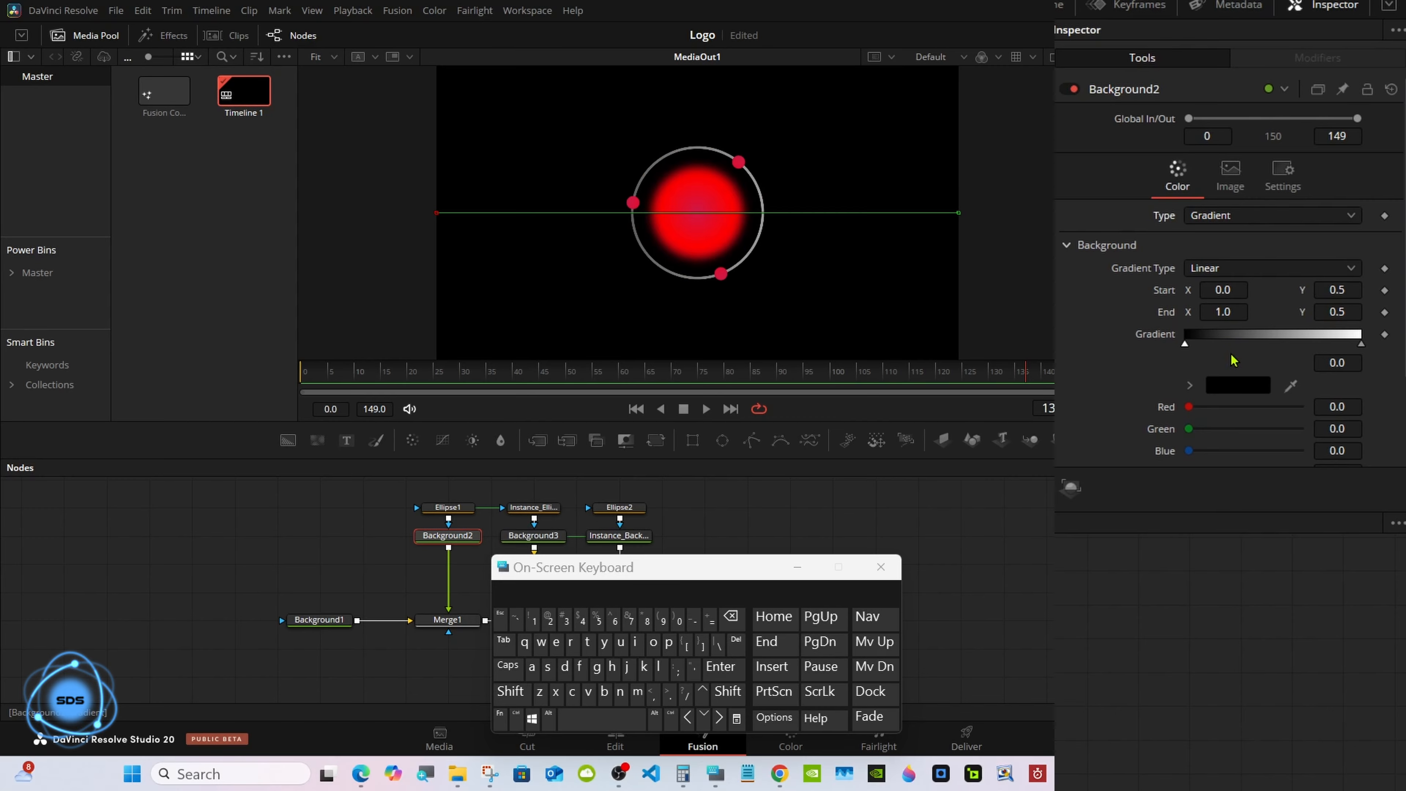
Set Background2's gradient start color to magenta and its end color to yellow-green.
left_click(1227, 386)
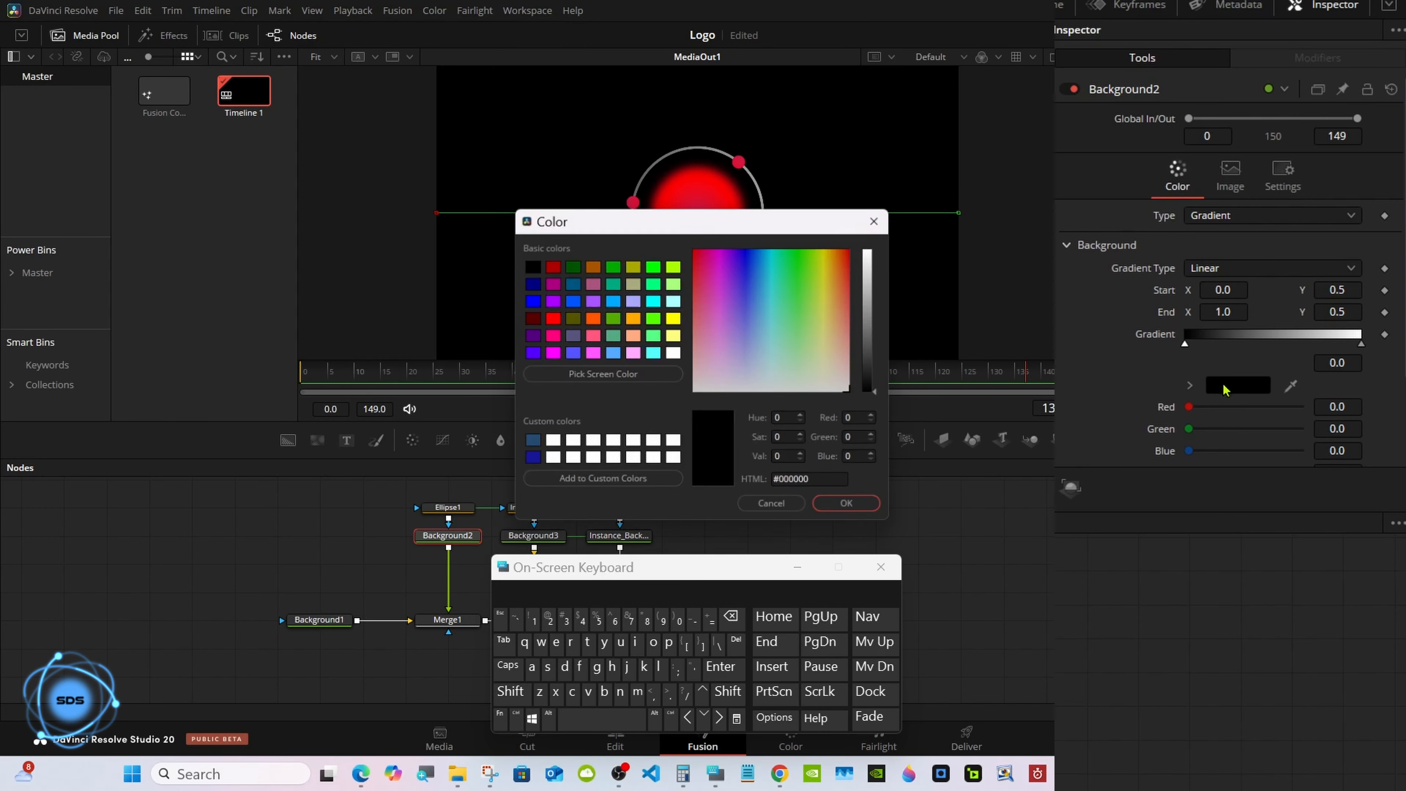
left_click(555, 355)
left_click(851, 506)
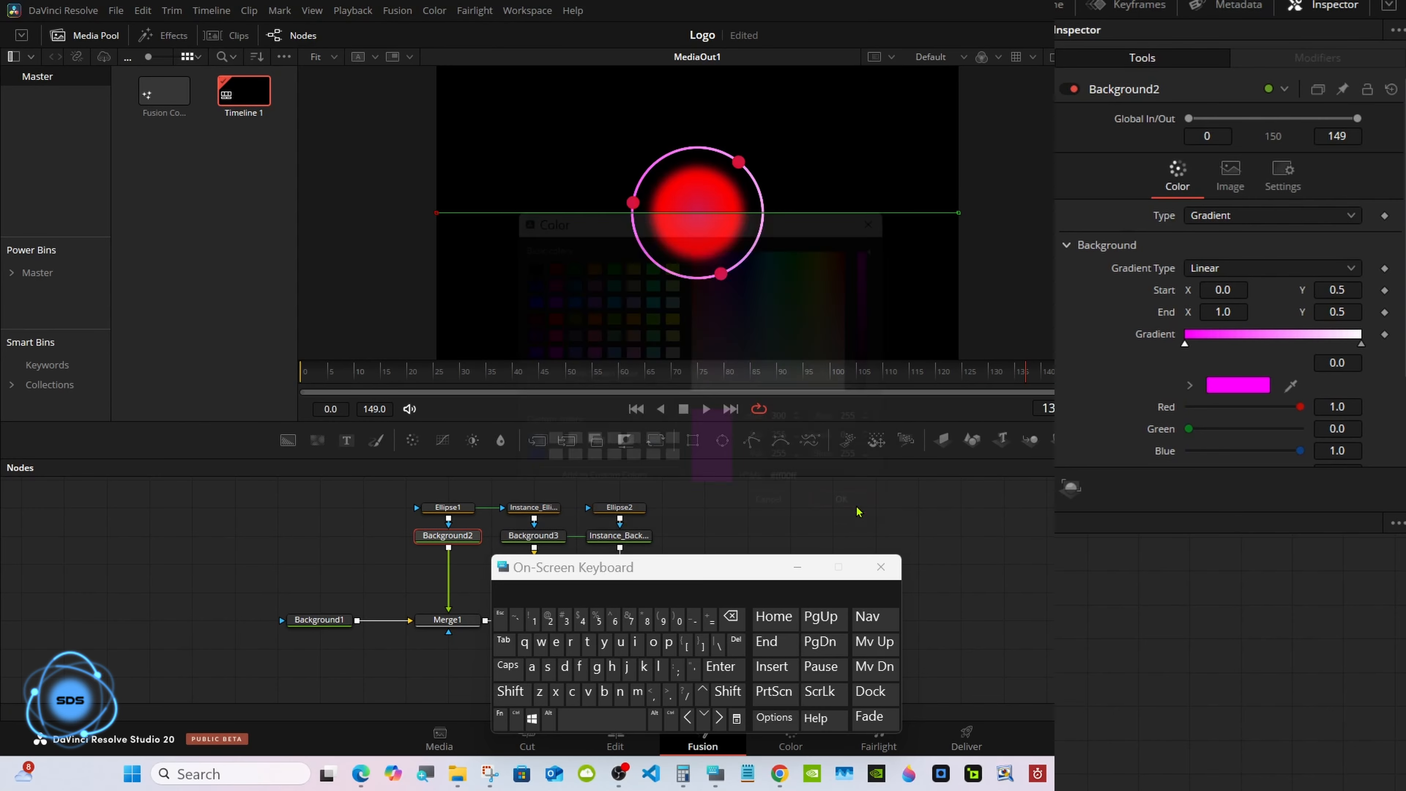
left_click(1362, 344)
left_click(1238, 385)
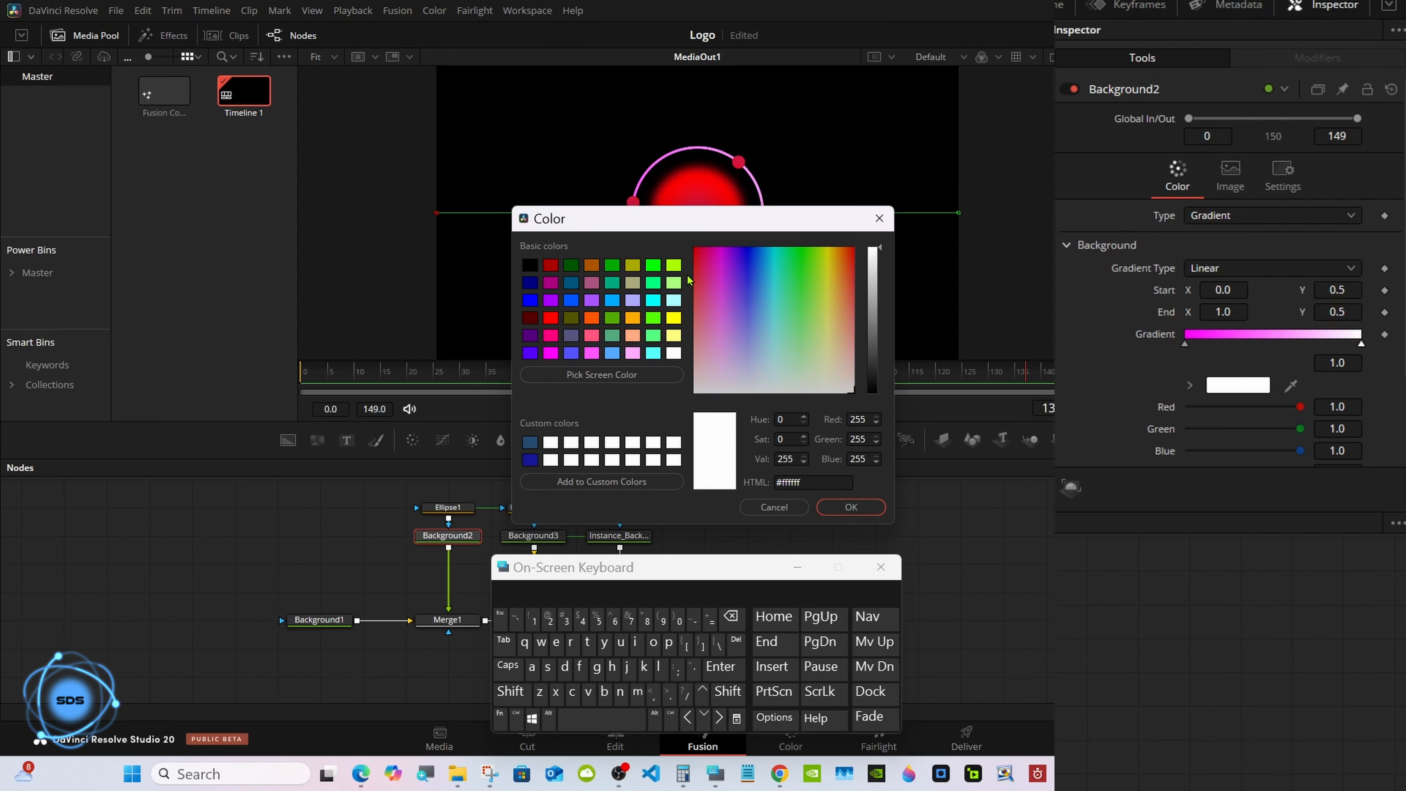
left_click(674, 266)
left_click(851, 507)
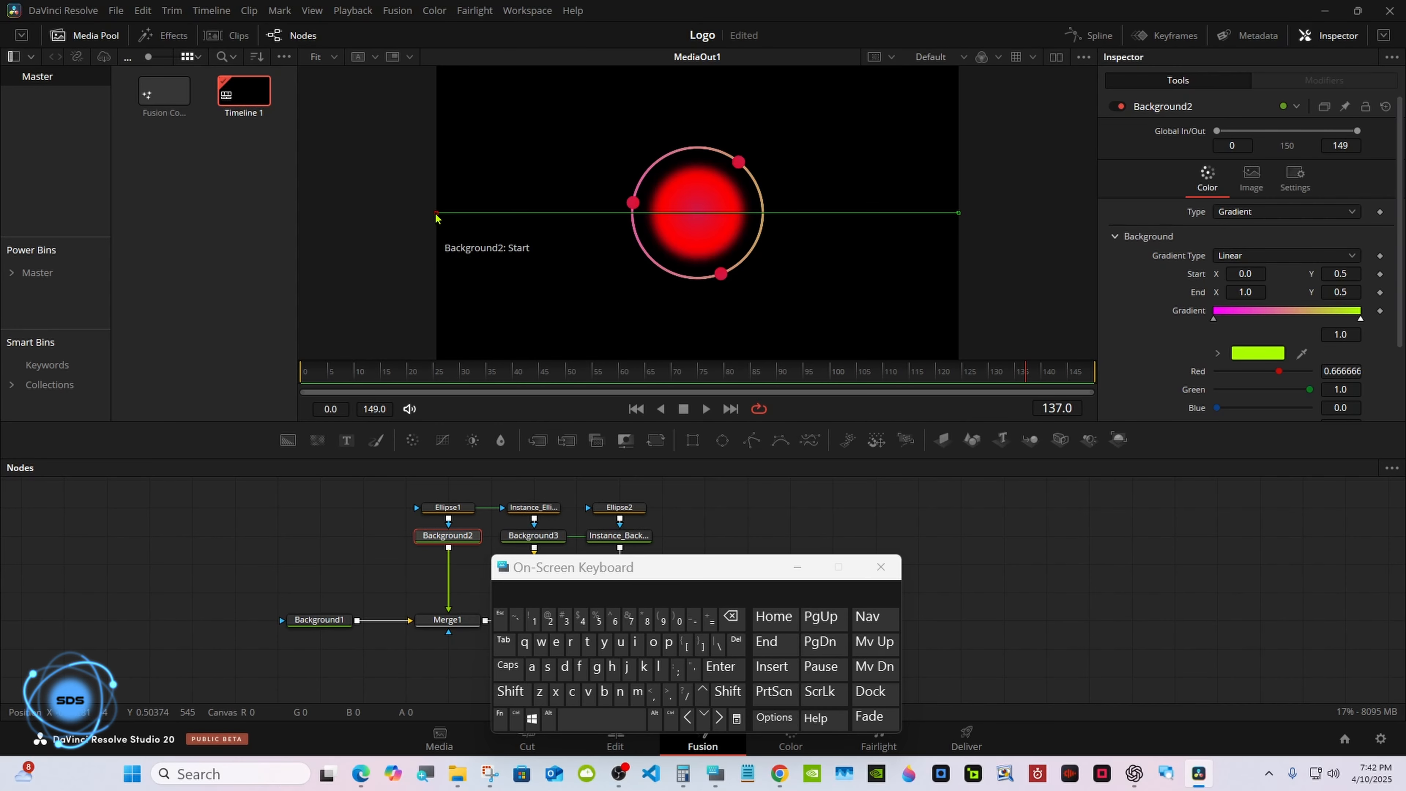
Pull Background2's gradient start and end points inward and set its repeat to Ping-Pong.
left_click_drag(437, 217, 556, 215)
left_click_drag(953, 214, 823, 213)
left_click_drag(725, 556, 897, 558)
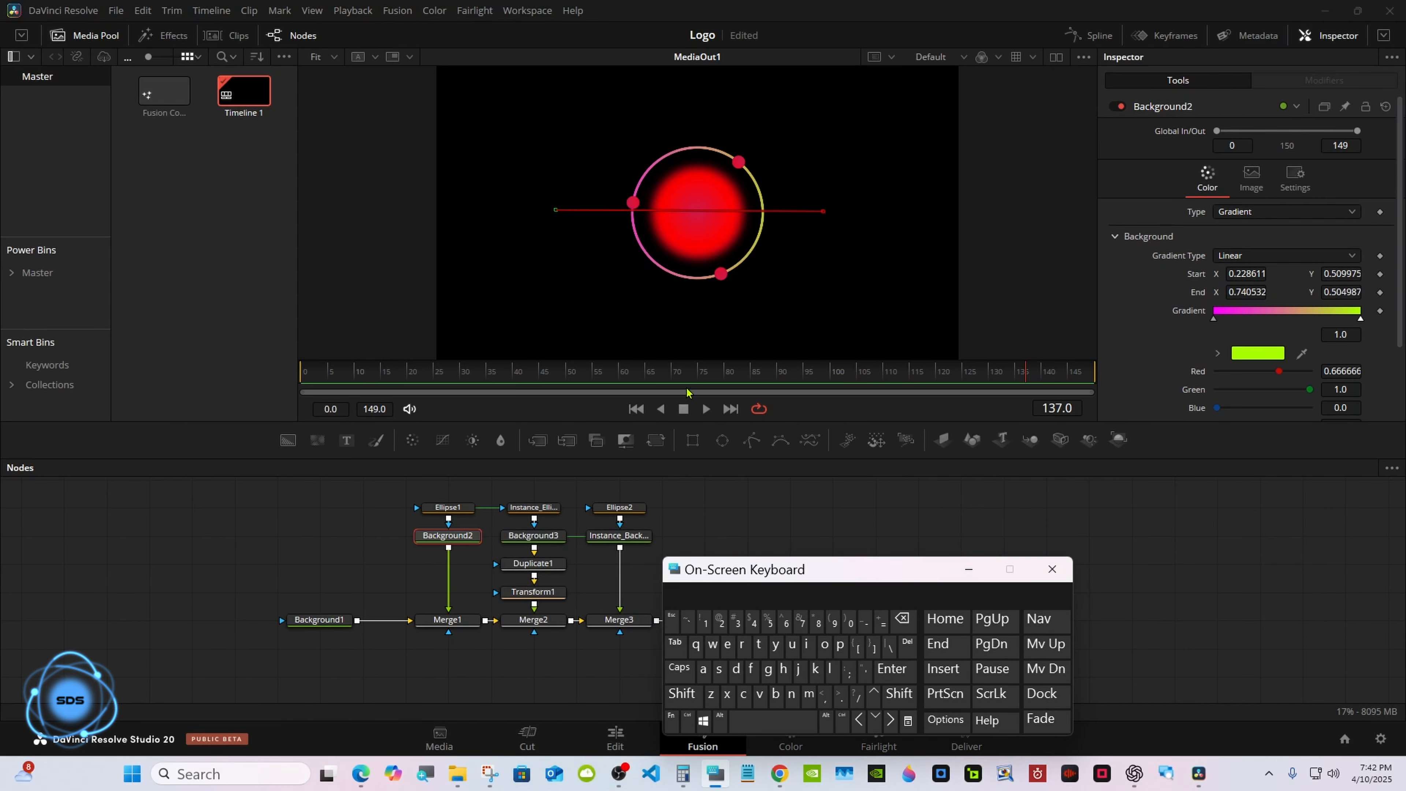
left_click_drag(396, 371, 876, 370)
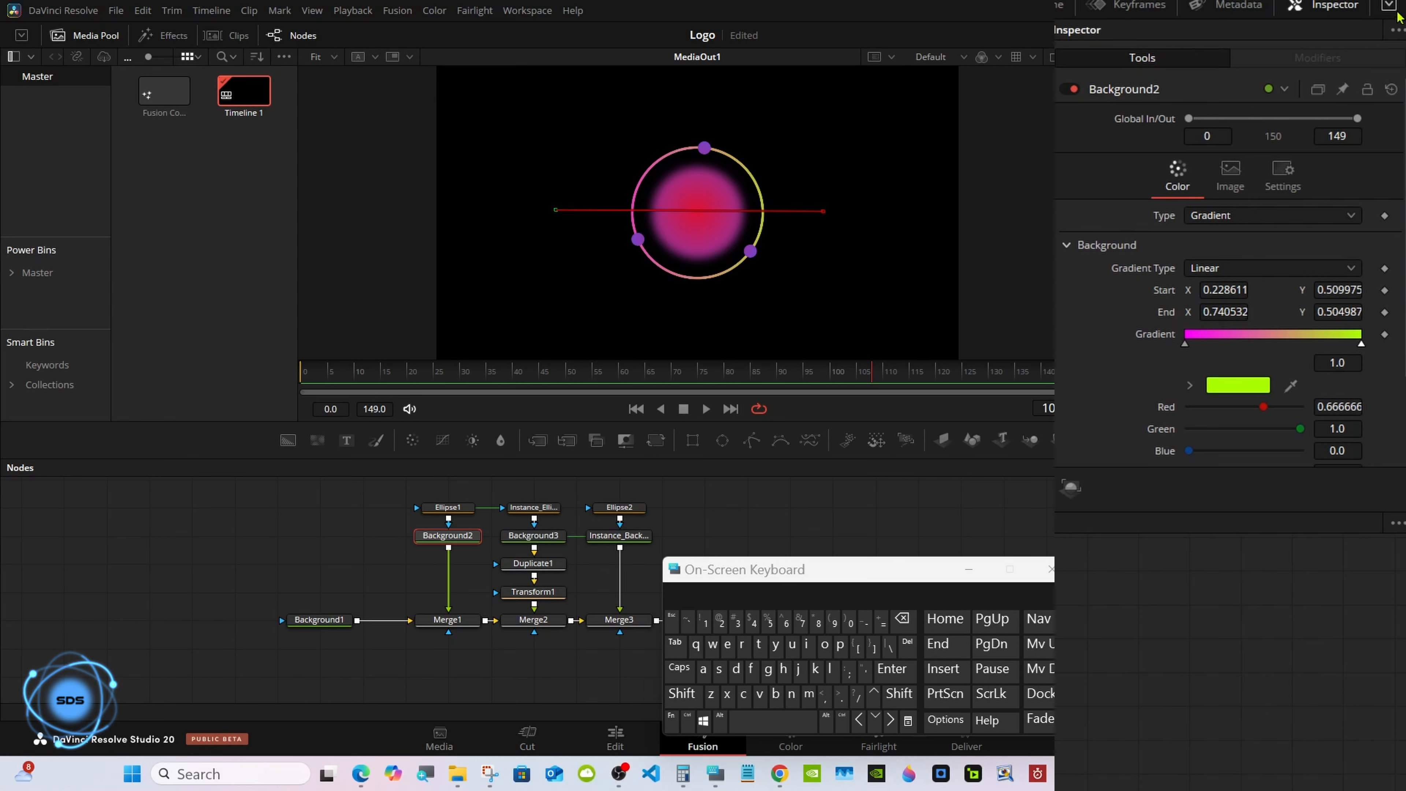
left_click(1391, 8)
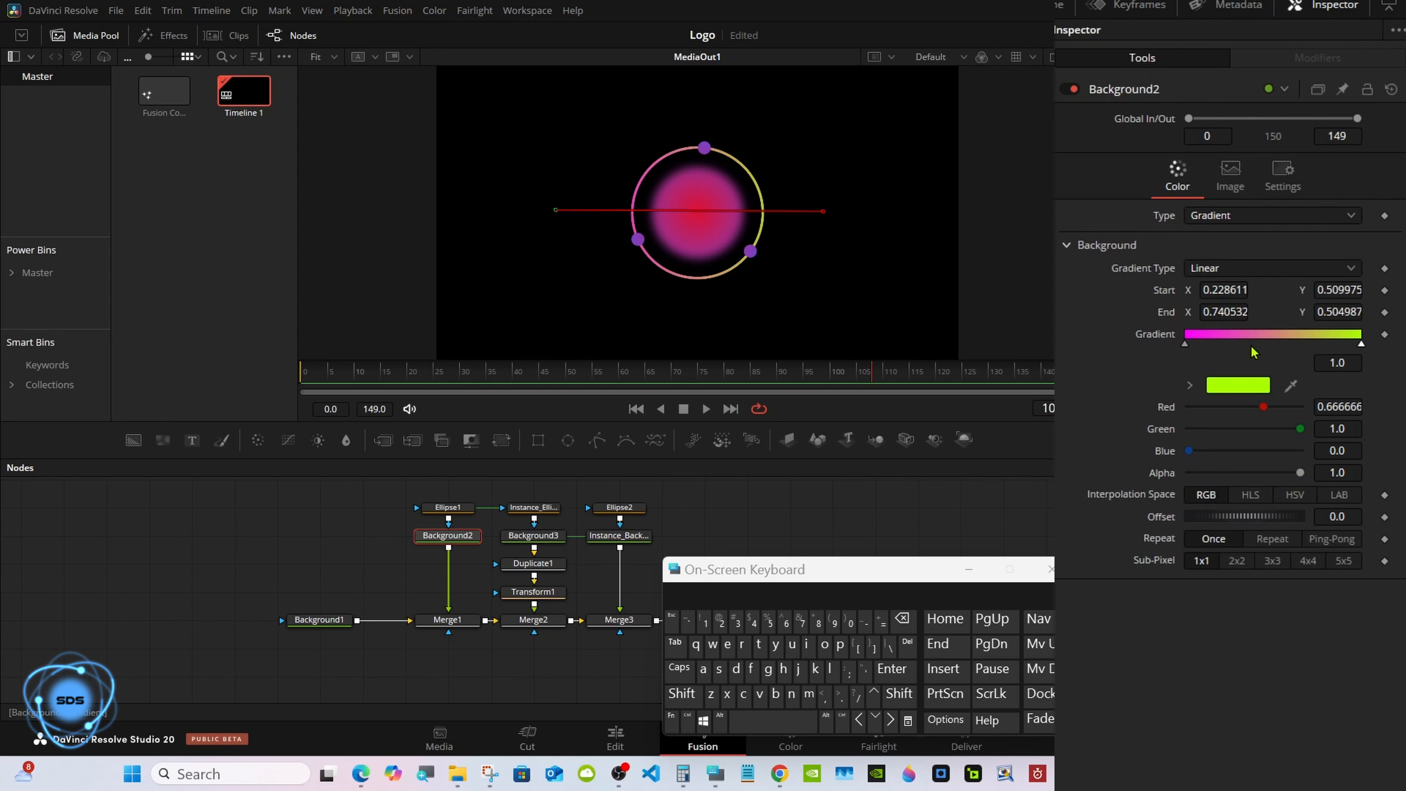
left_click(1331, 540)
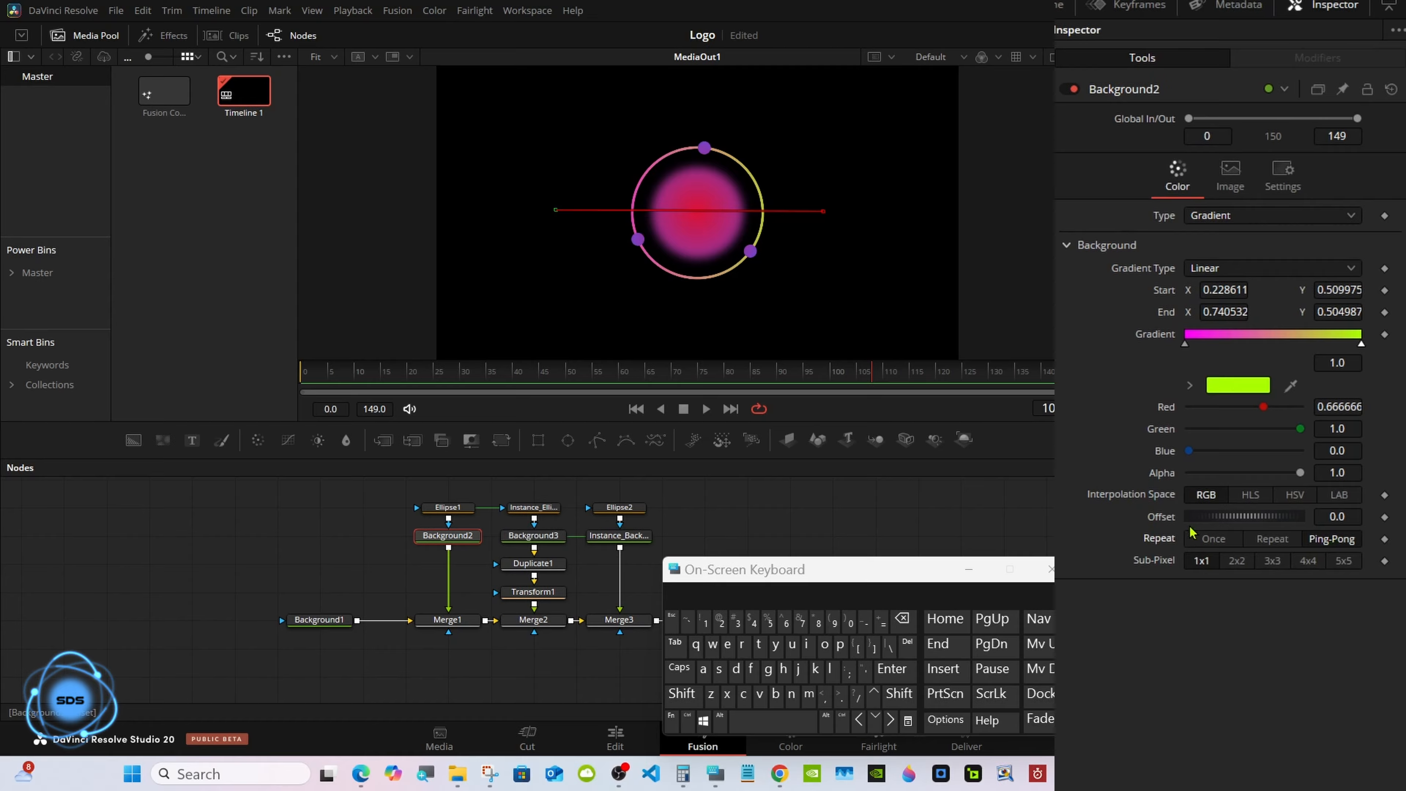
Connect Background2's gradient Offset to Background3's Offset.
right_click(1167, 522)
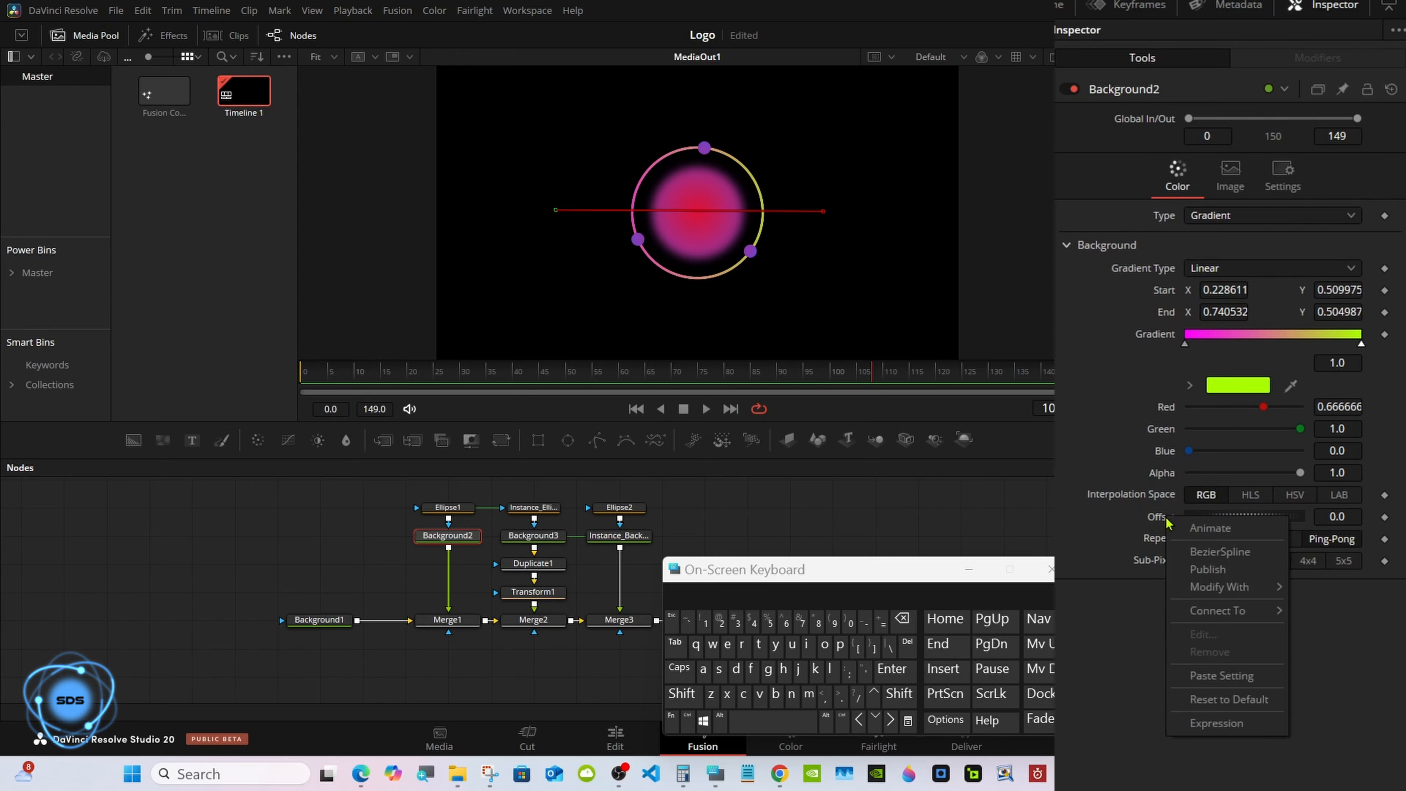
mouse_move(1228, 612)
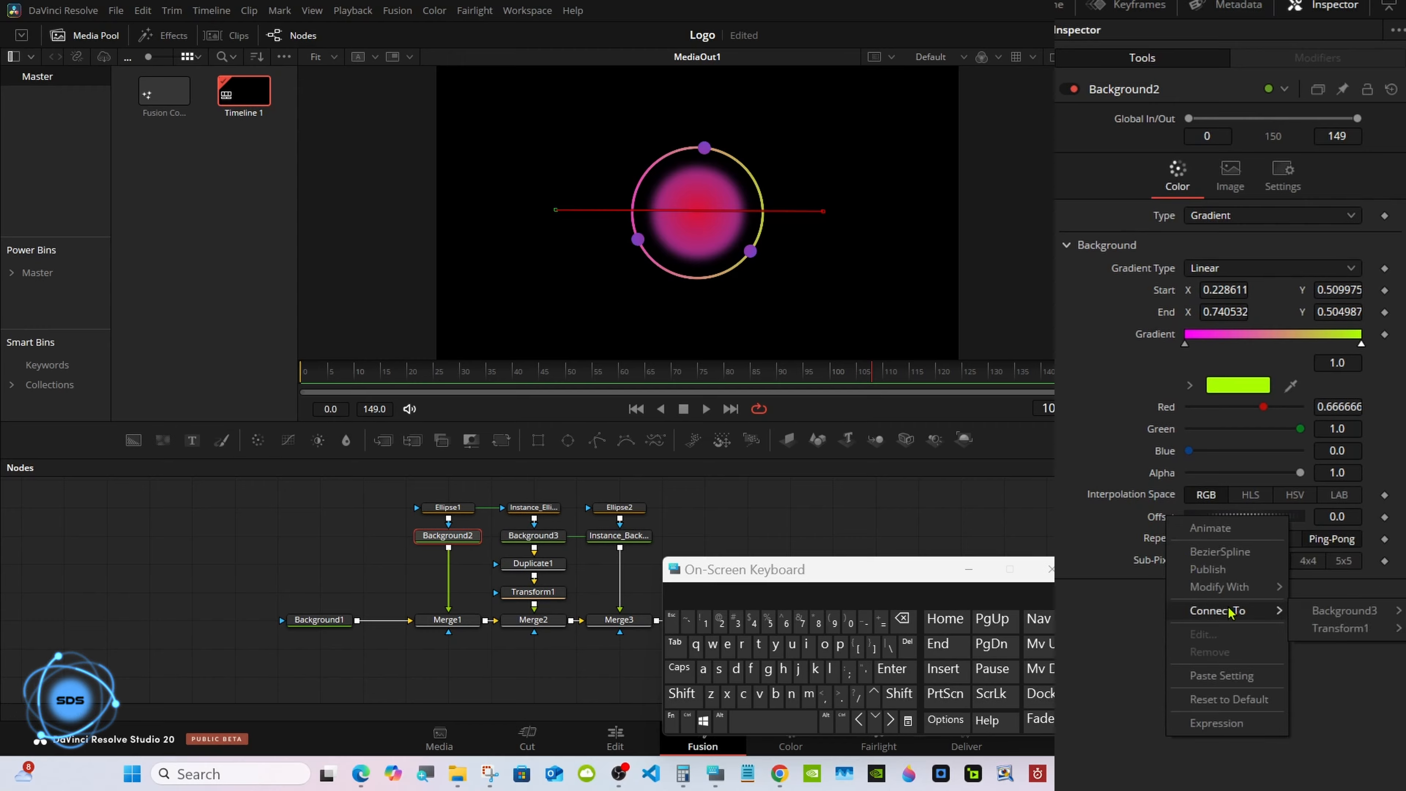
mouse_move(1343, 615)
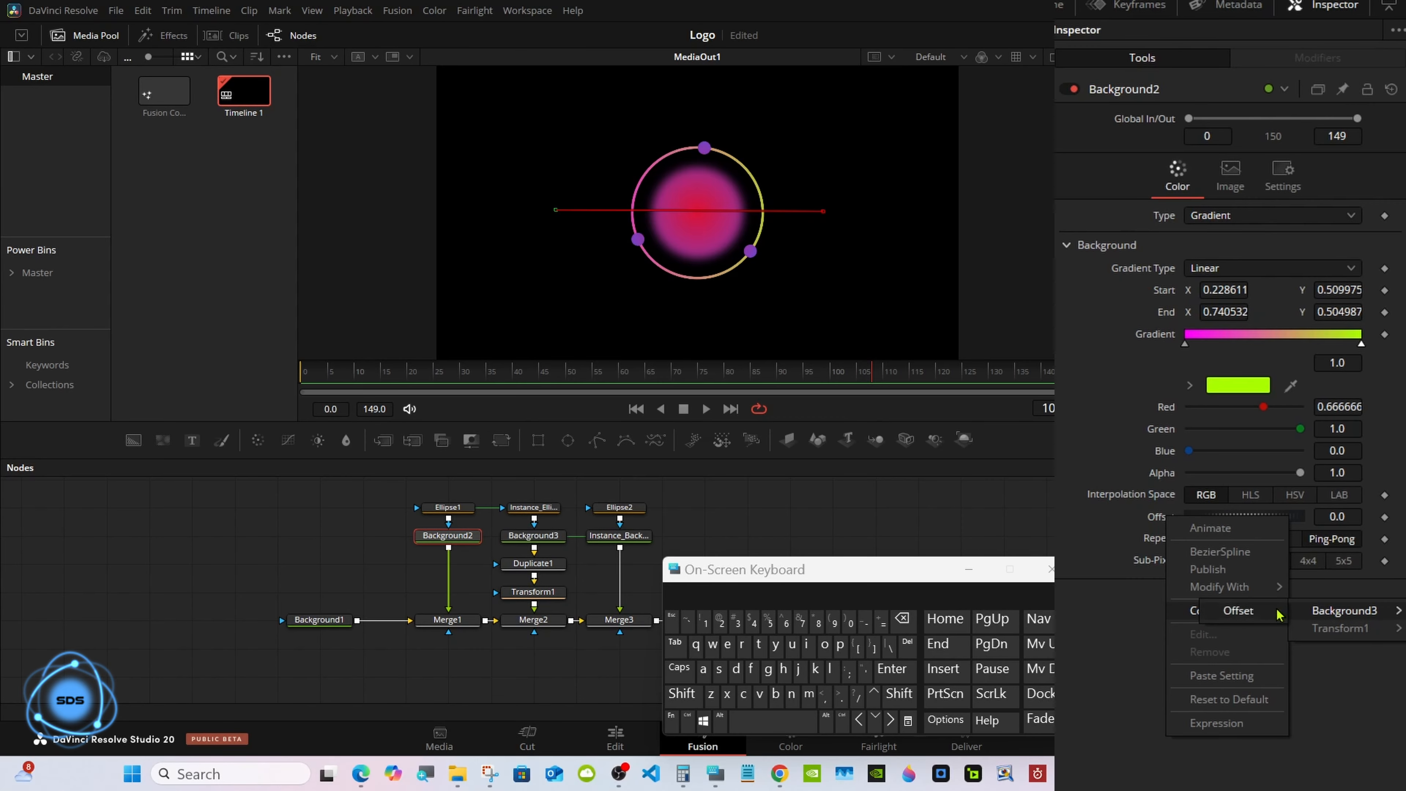
left_click(1230, 613)
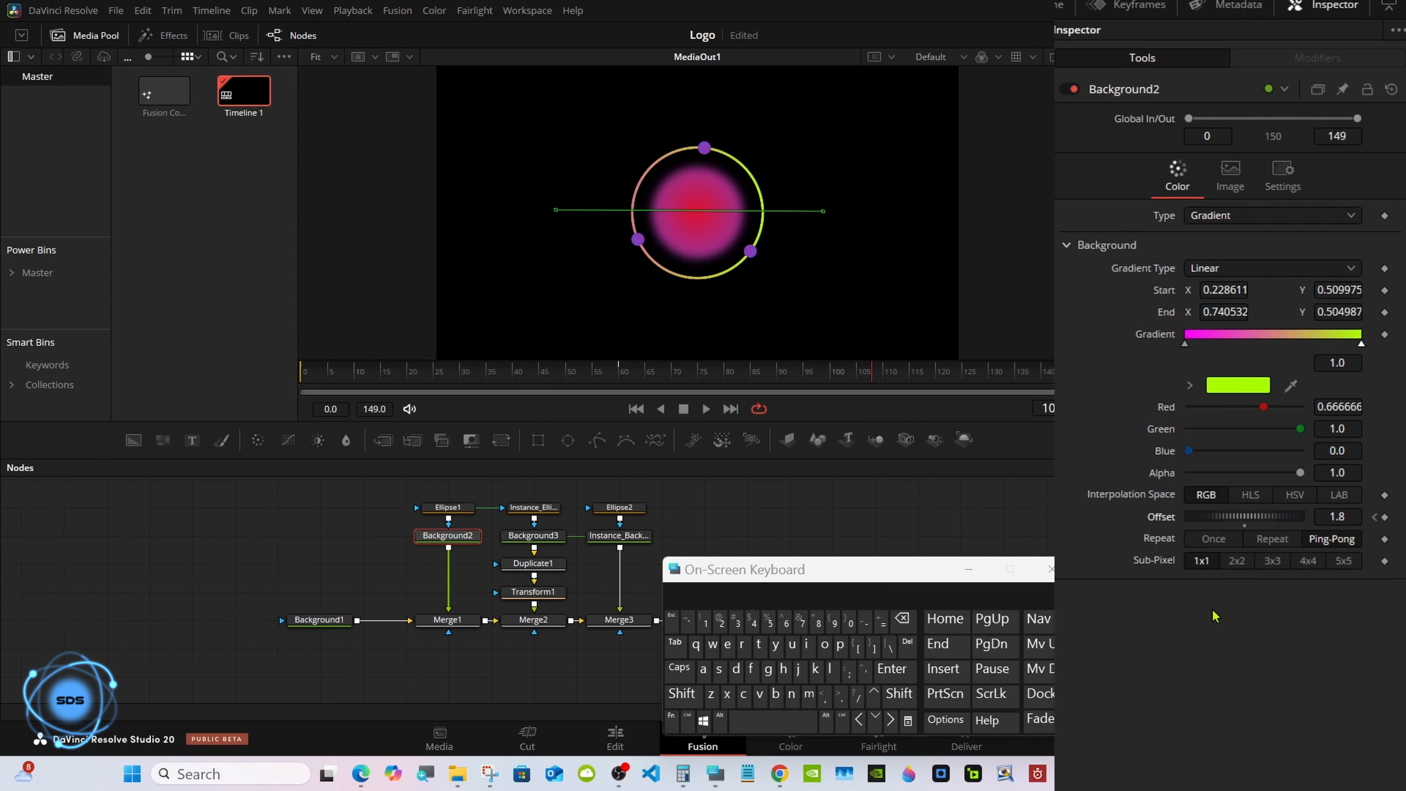
Add a Transform node between Merge3 and MediaOut1.
left_click(966, 572)
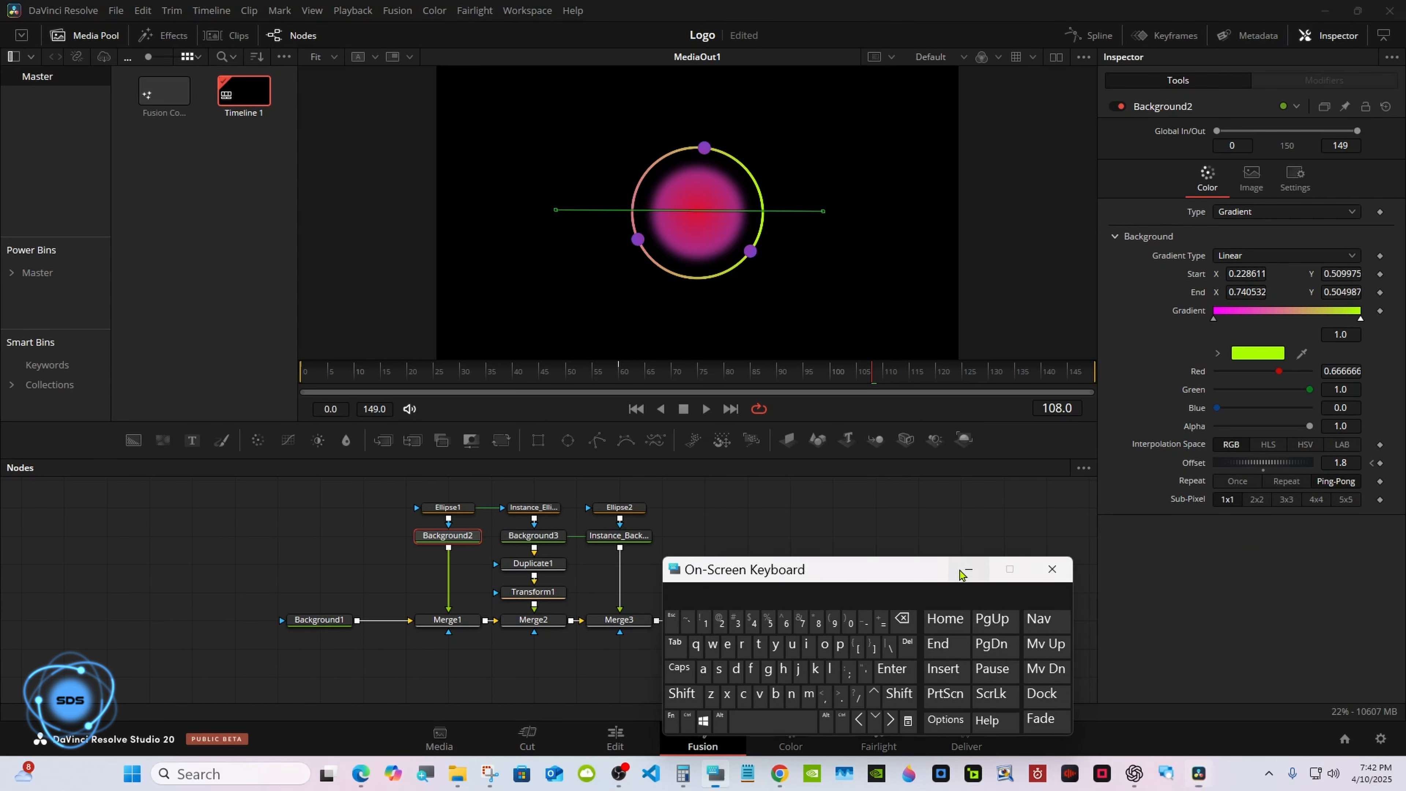
left_click(858, 558)
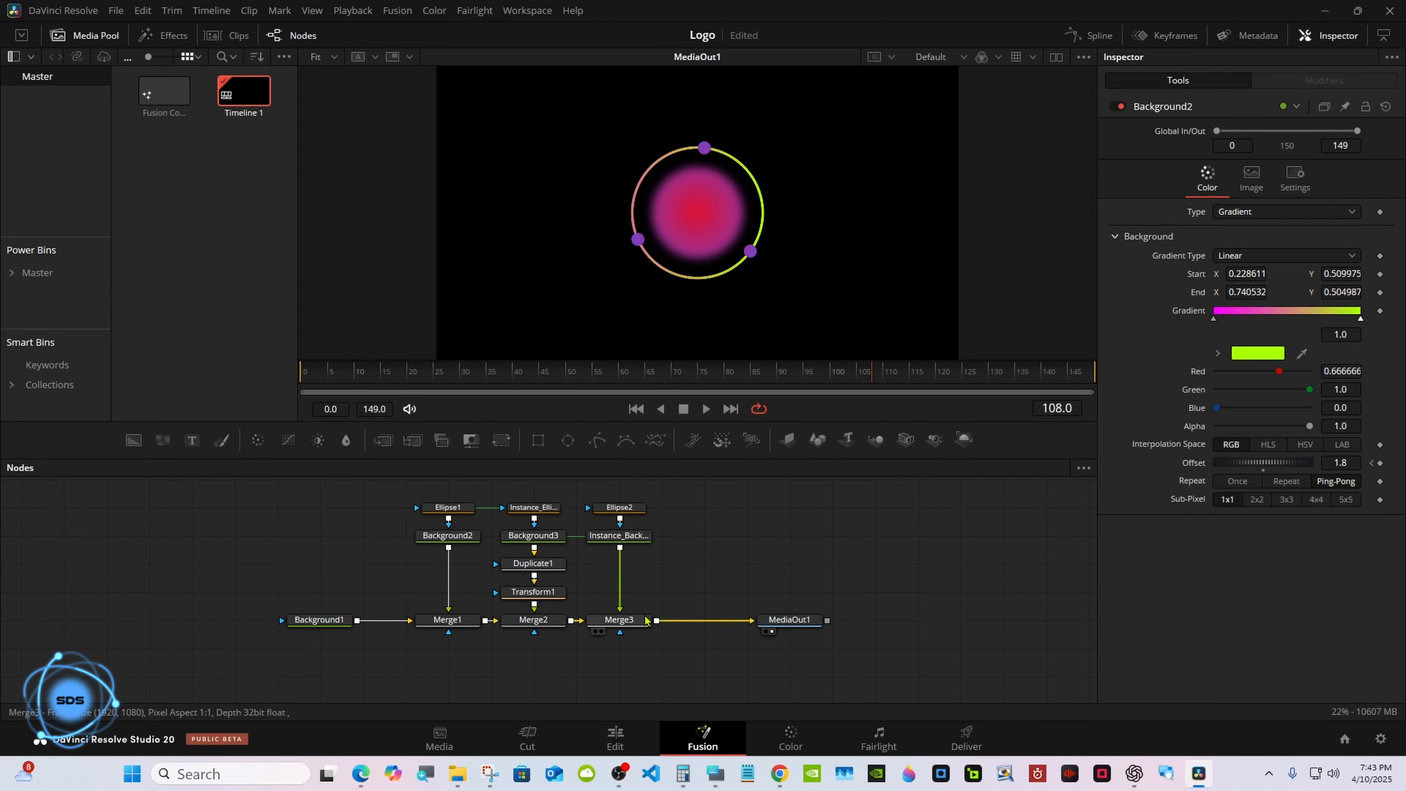
left_click(624, 621)
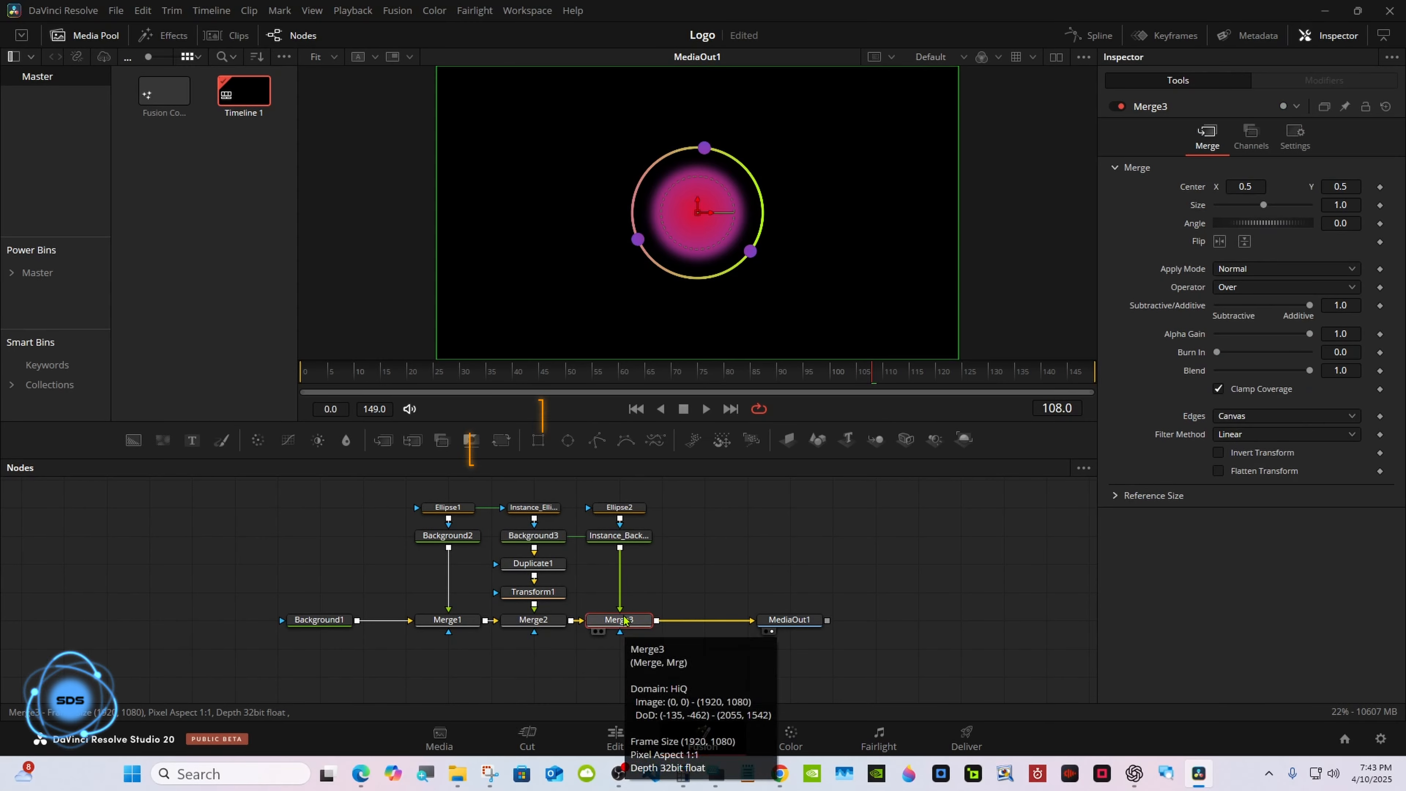
left_click(501, 442)
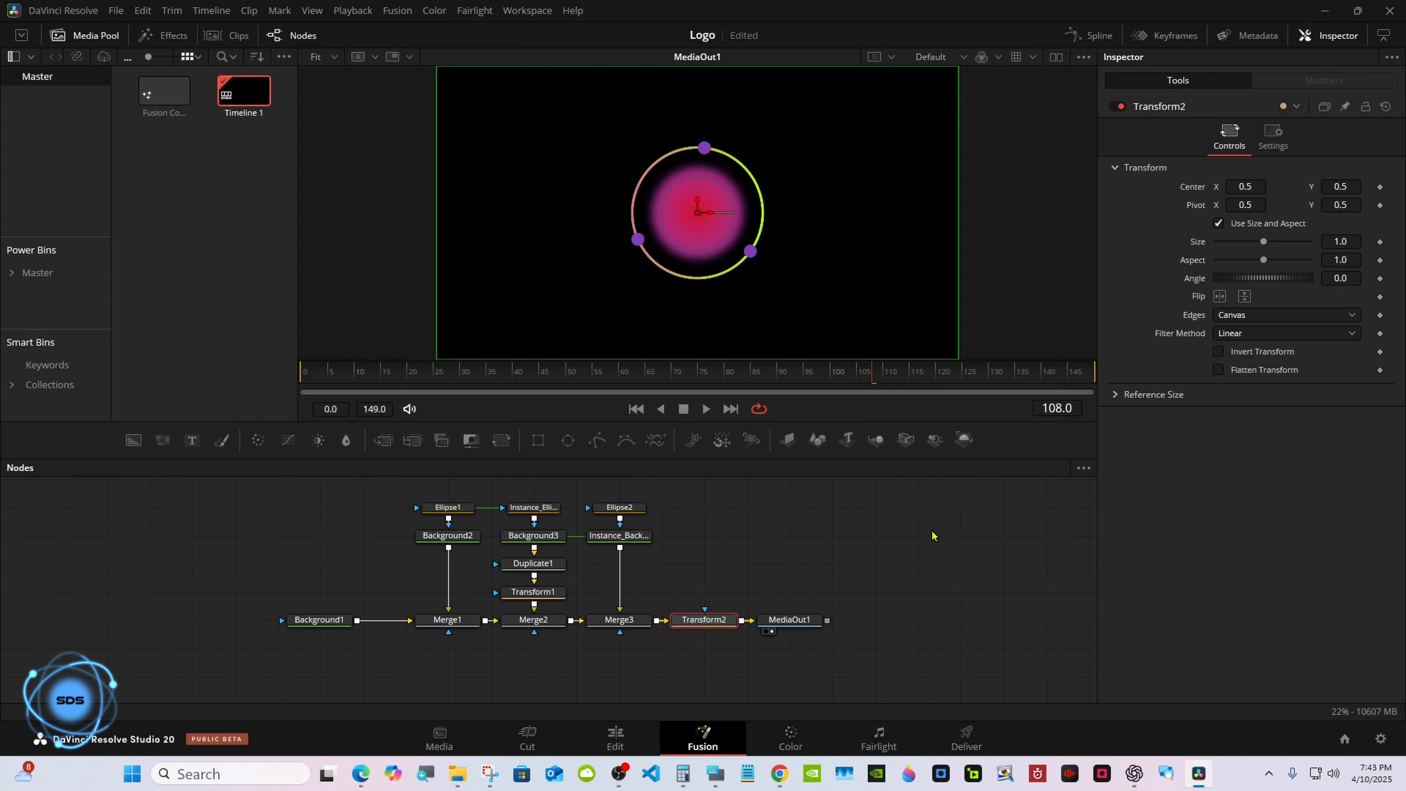
Save the composition and scale Transform2 down to a size of about 0.59.
key("ctrl+s")
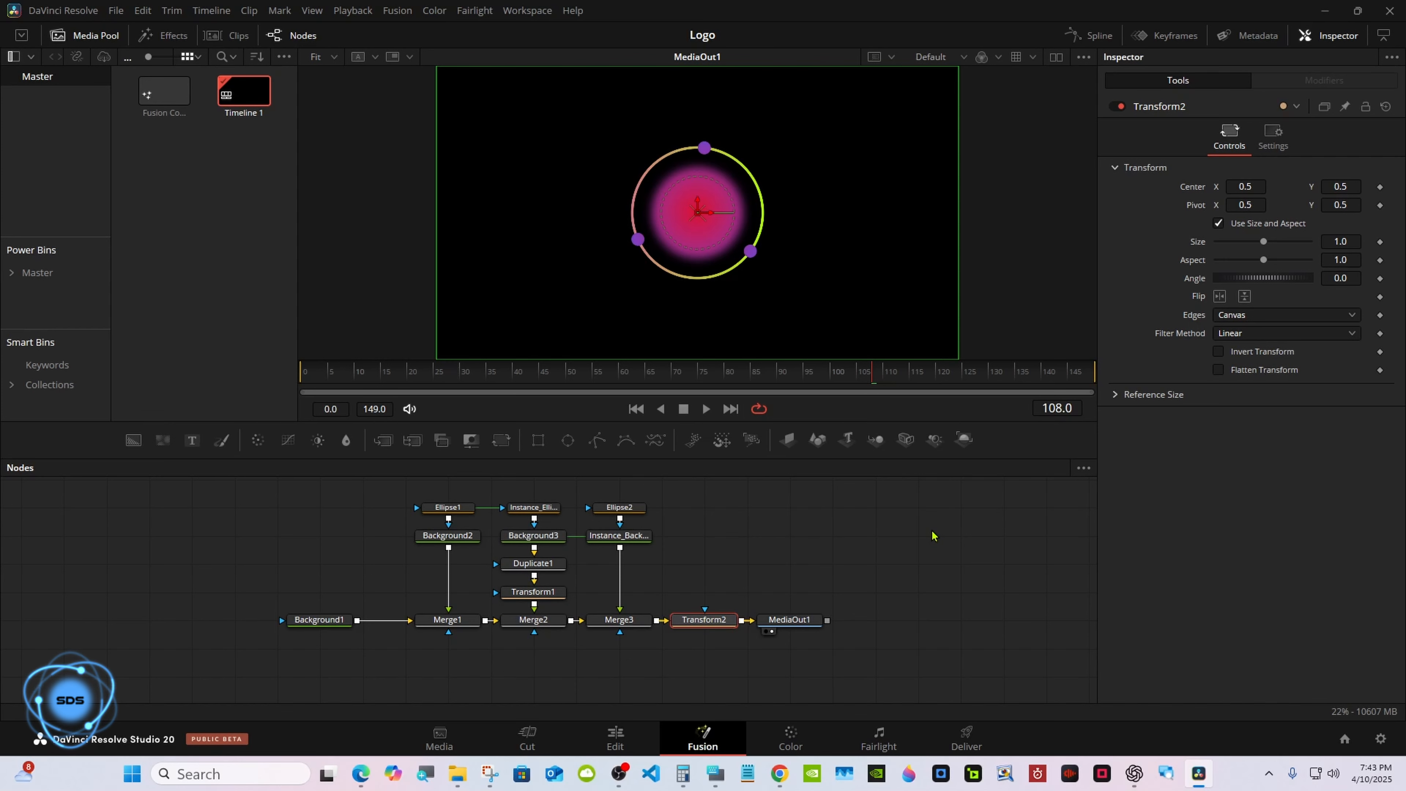
left_click_drag(1243, 251, 1222, 254)
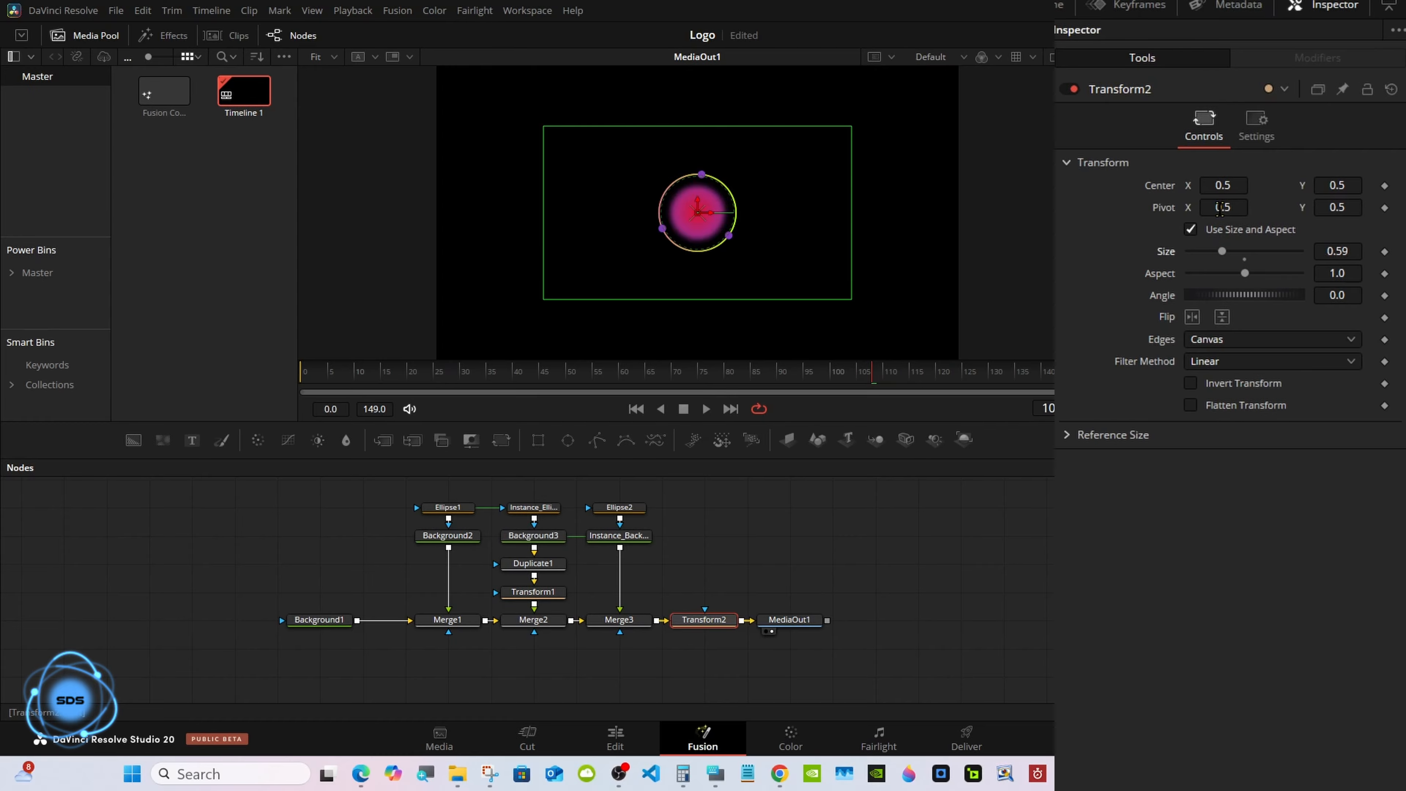
Reset Transform2's size to 1.0.
double_click(1170, 252)
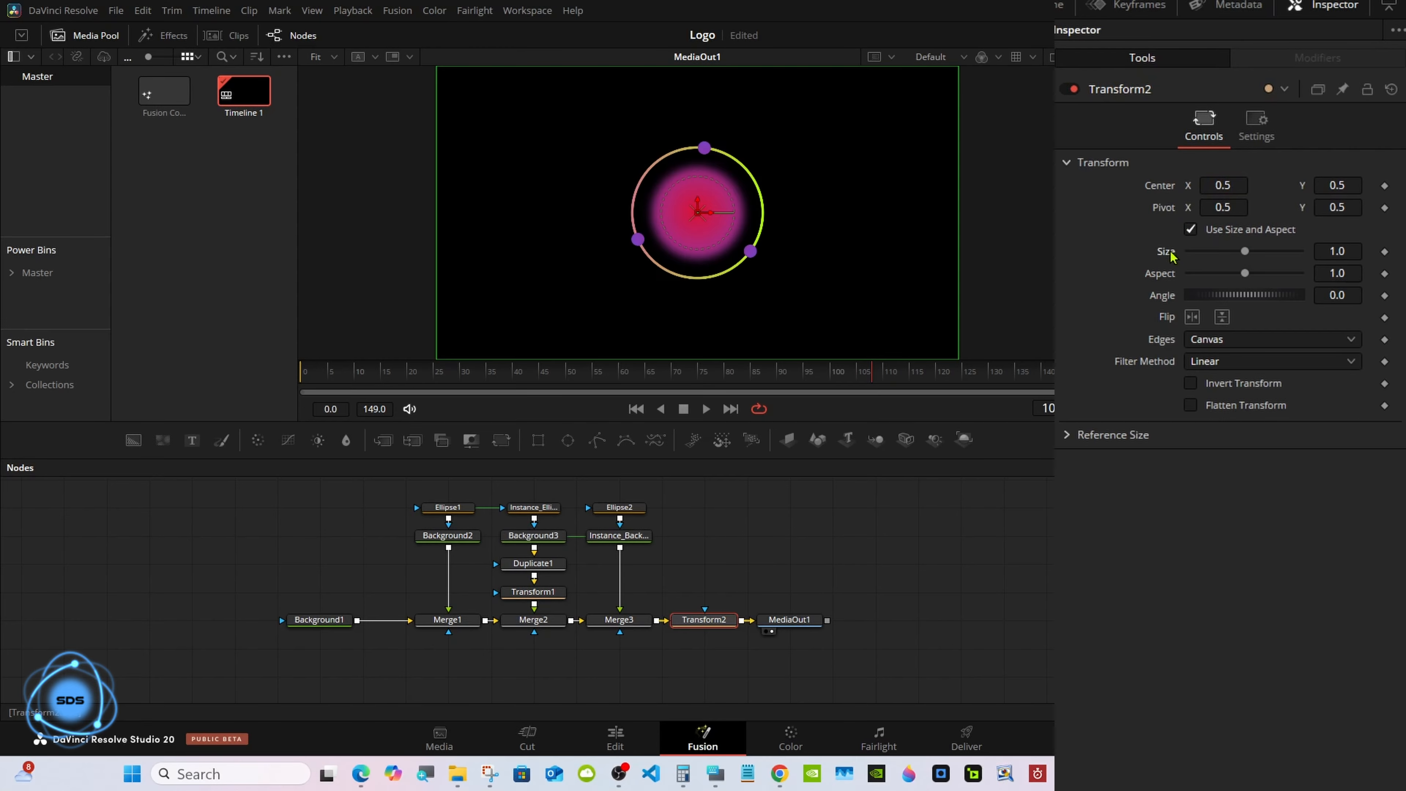
Extend the Fusion Composition clip on the Edit page timeline to 25 seconds.
left_click(615, 736)
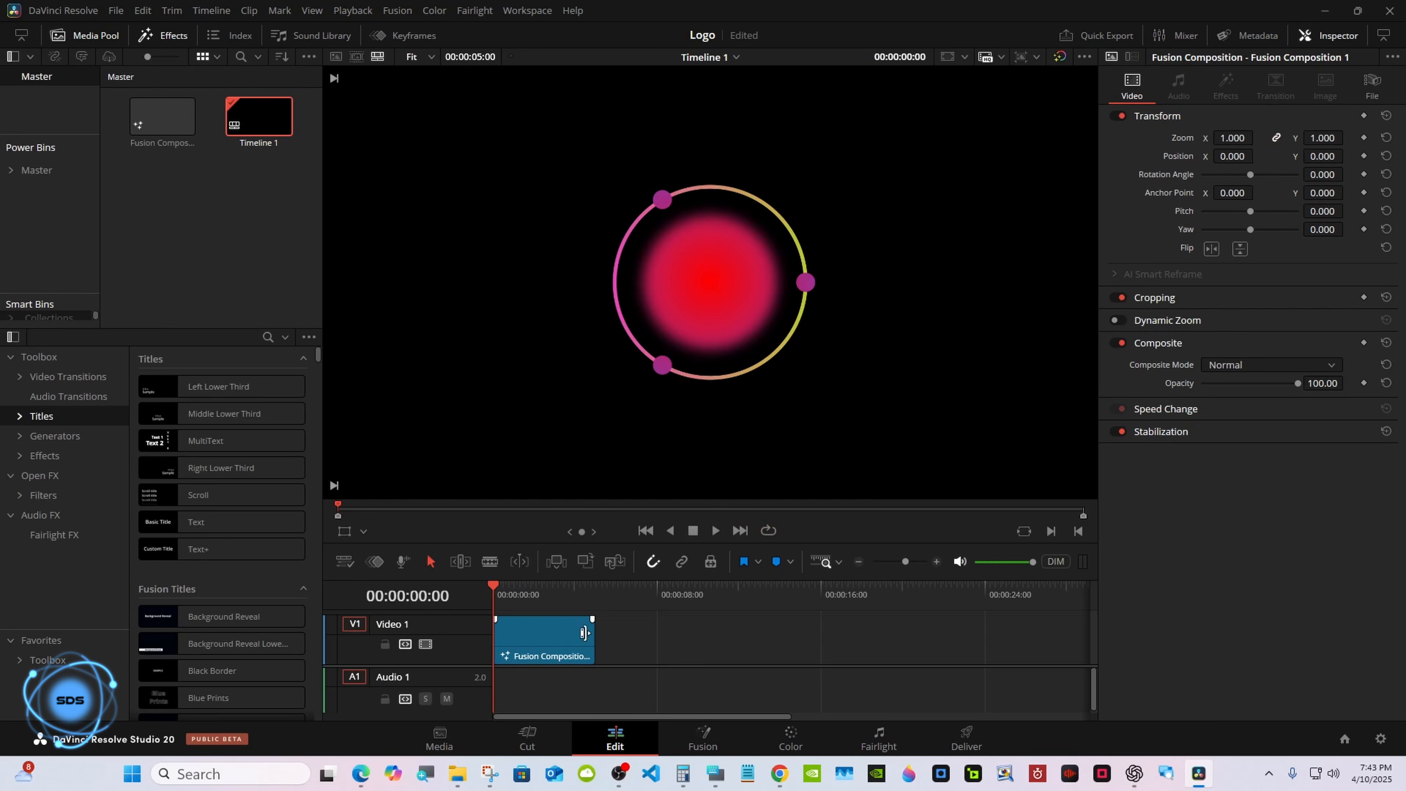
left_click_drag(584, 633, 995, 637)
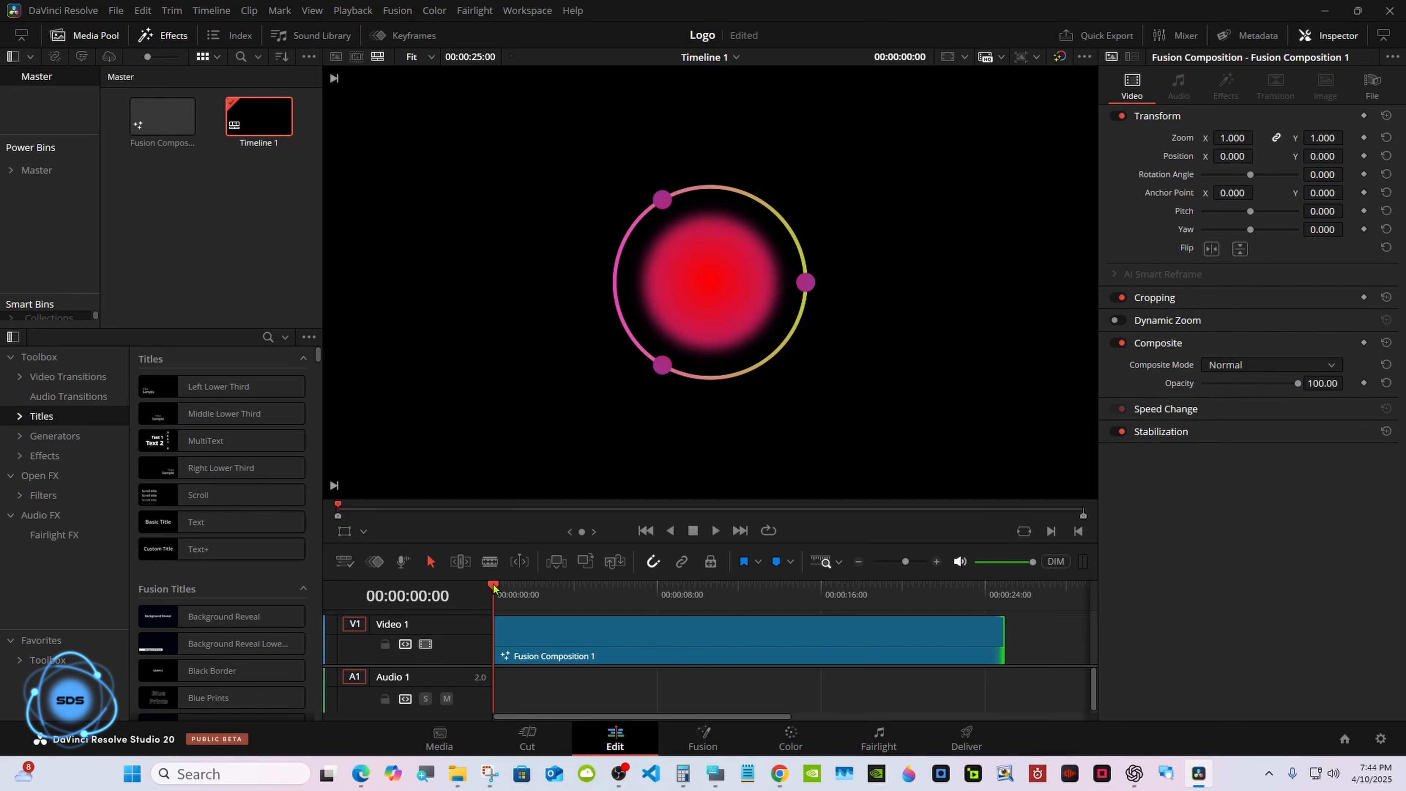
Add a Text node and merge it into the node chain between Merge3 and Transform2.
left_click(702, 739)
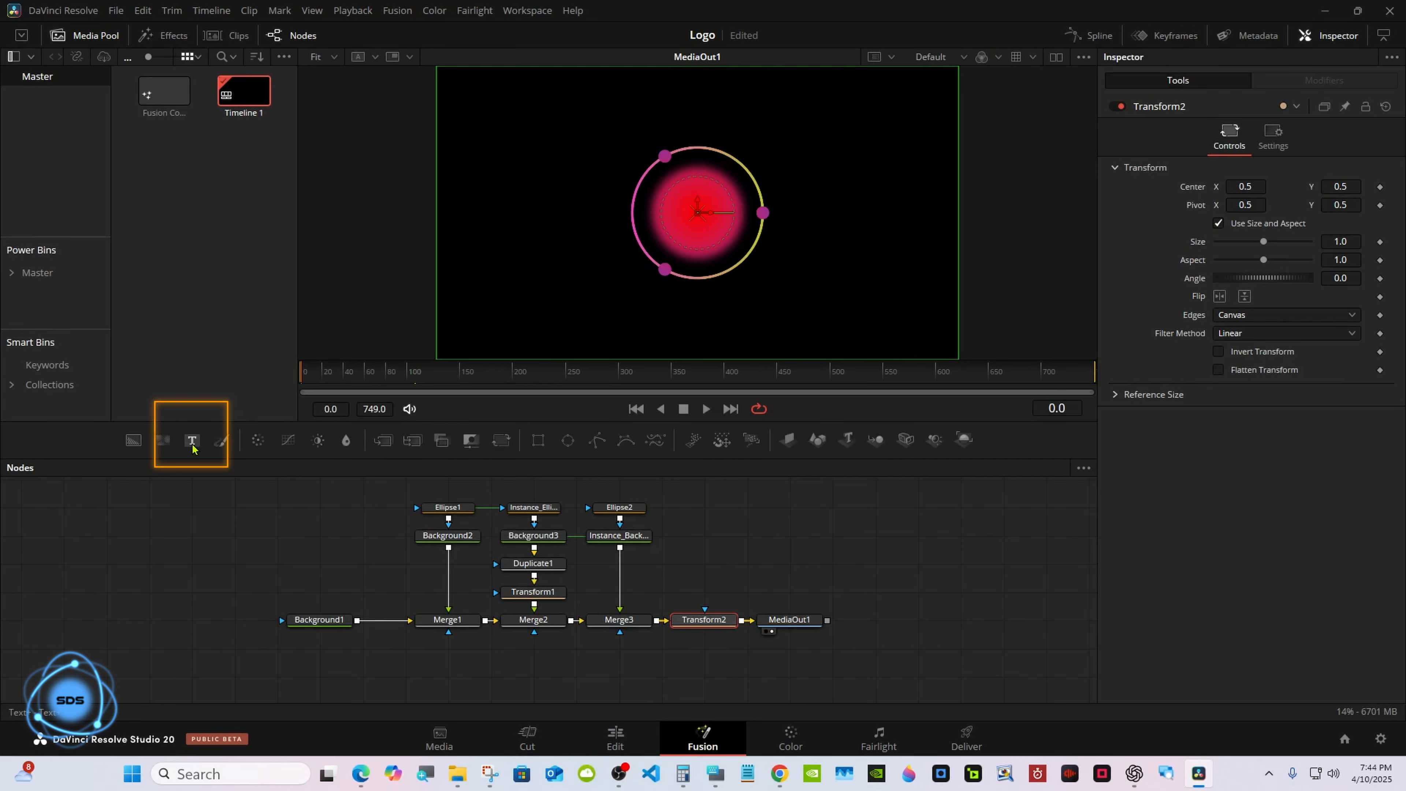
left_click_drag(192, 447, 702, 508)
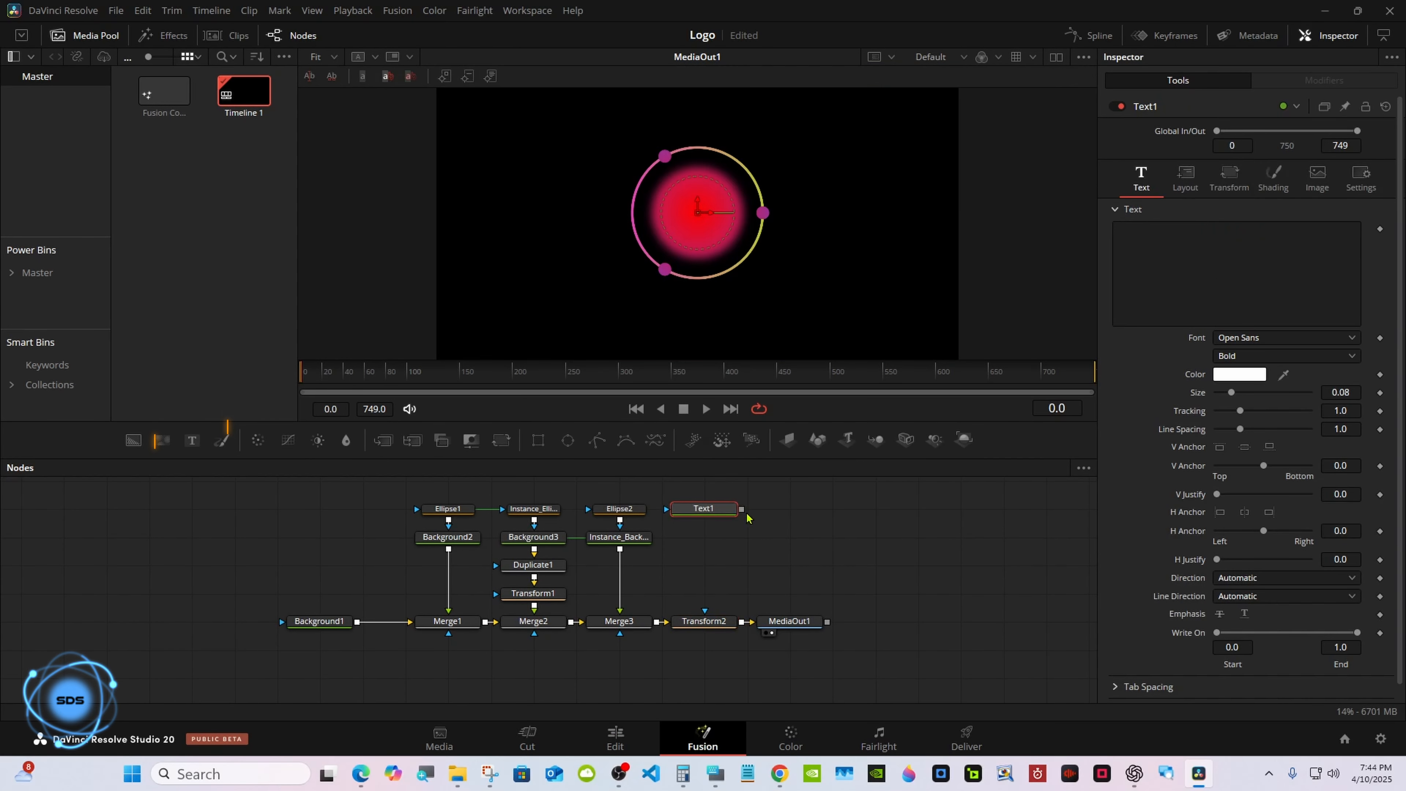
left_click_drag(789, 621, 874, 621)
left_click_drag(704, 621, 790, 621)
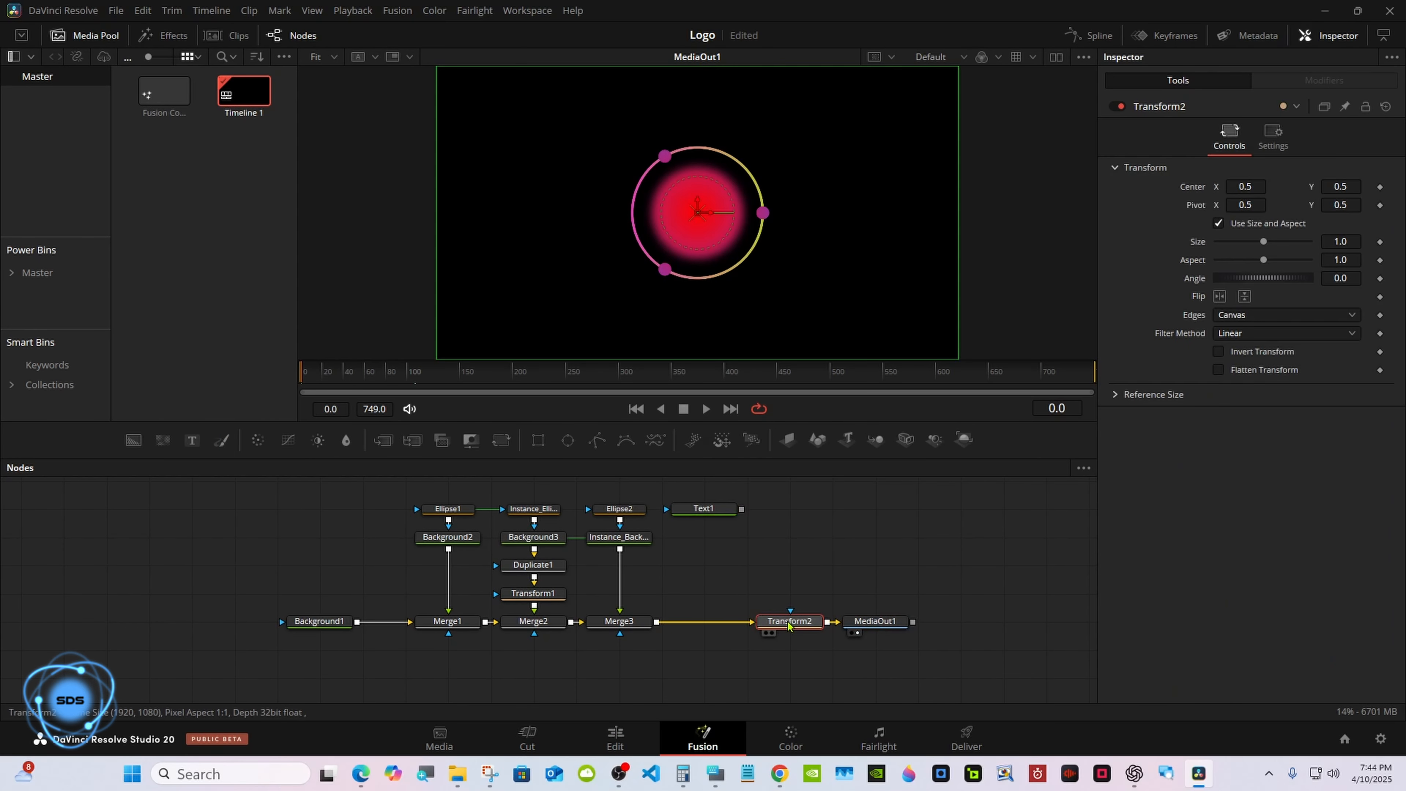
left_click_drag(742, 508, 665, 621)
left_click(703, 508)
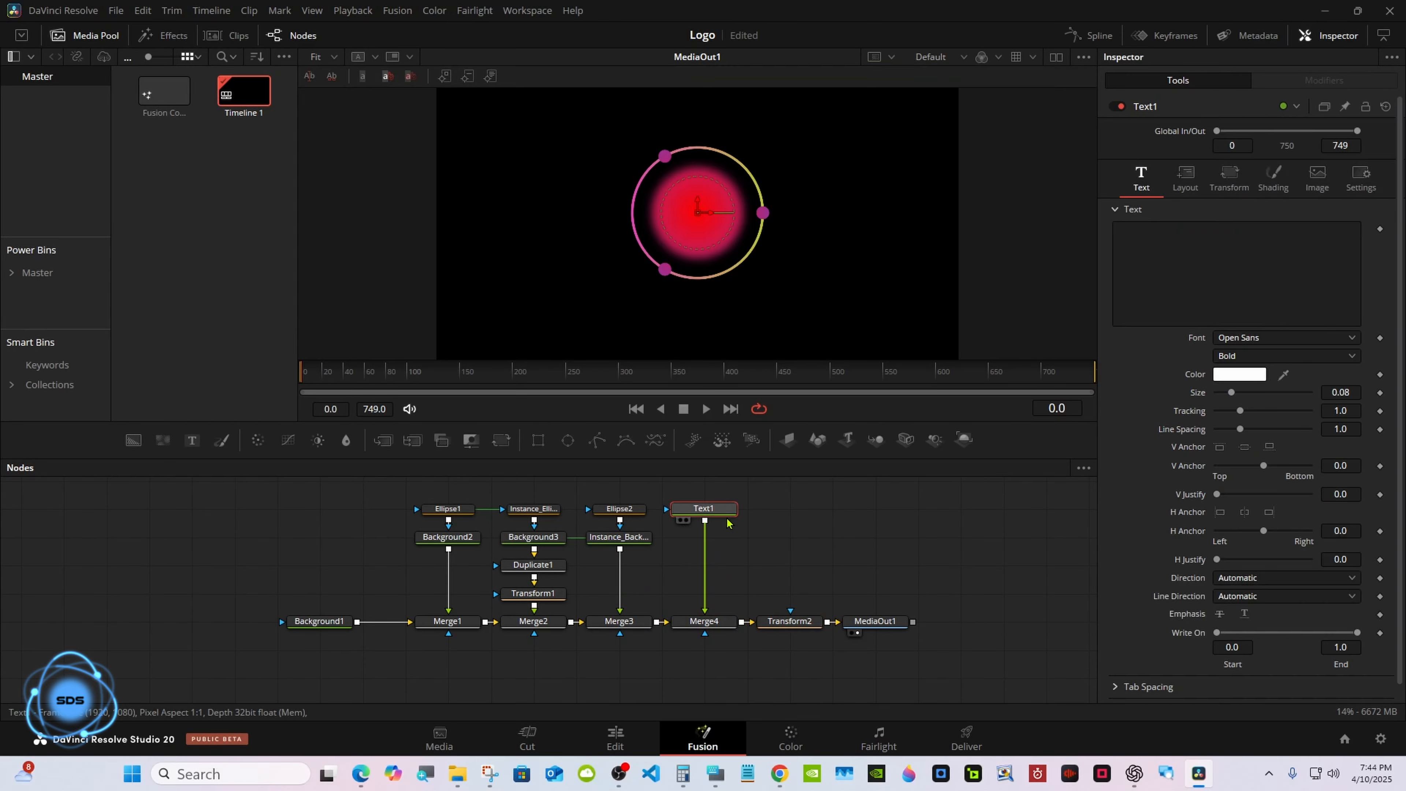
Enter SDS as Text1's text.
left_click(715, 774)
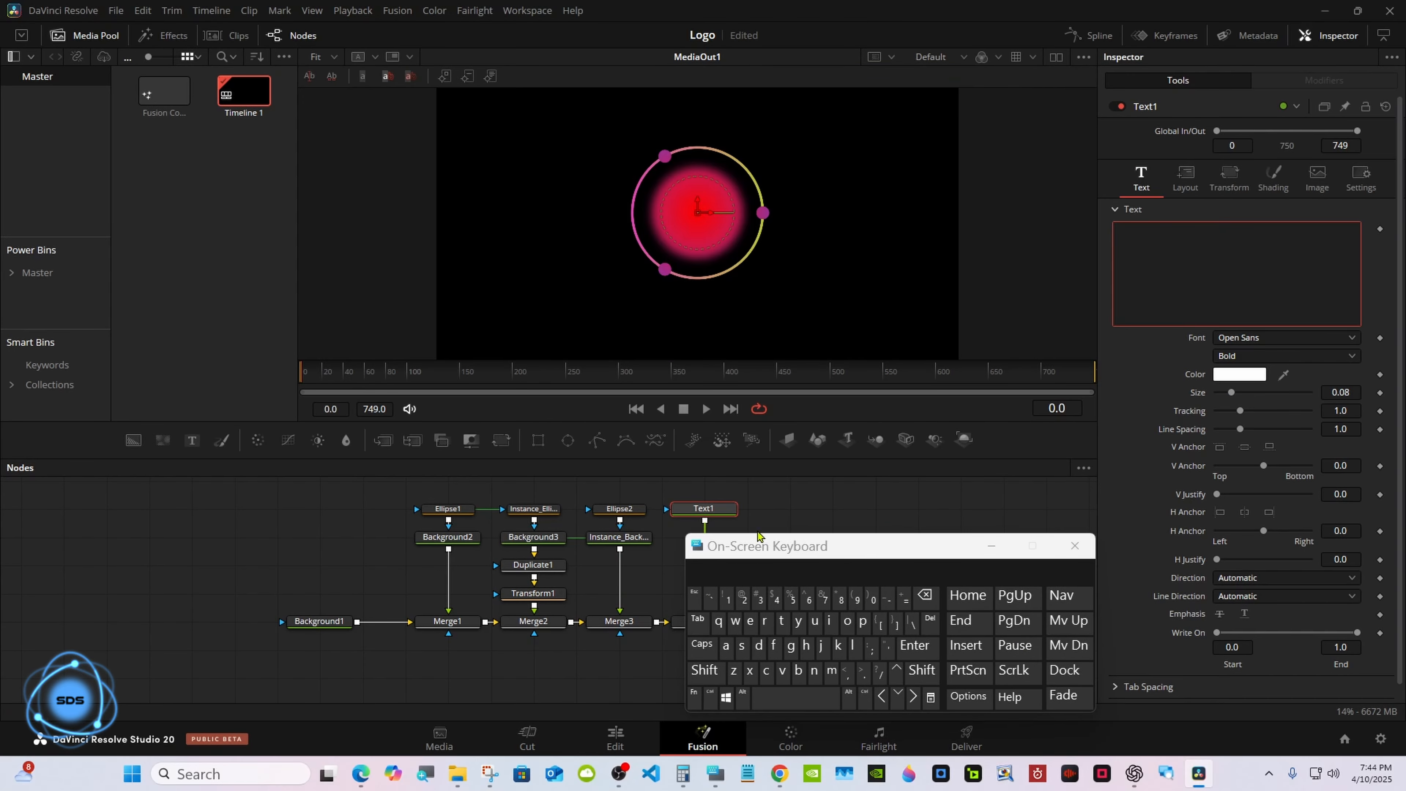
left_click(708, 647)
left_click(742, 645)
left_click(758, 645)
left_click(742, 645)
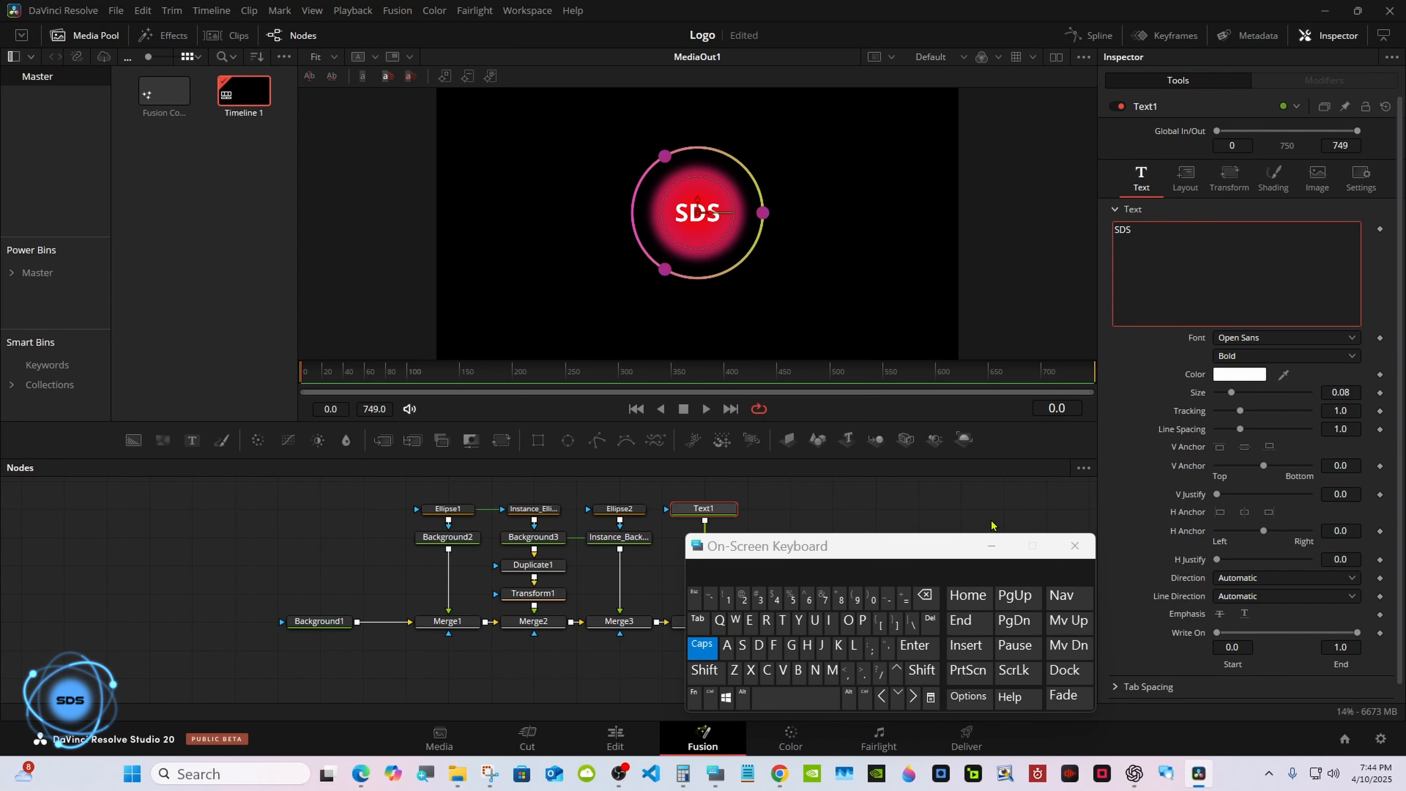
left_click_drag(934, 553, 839, 563)
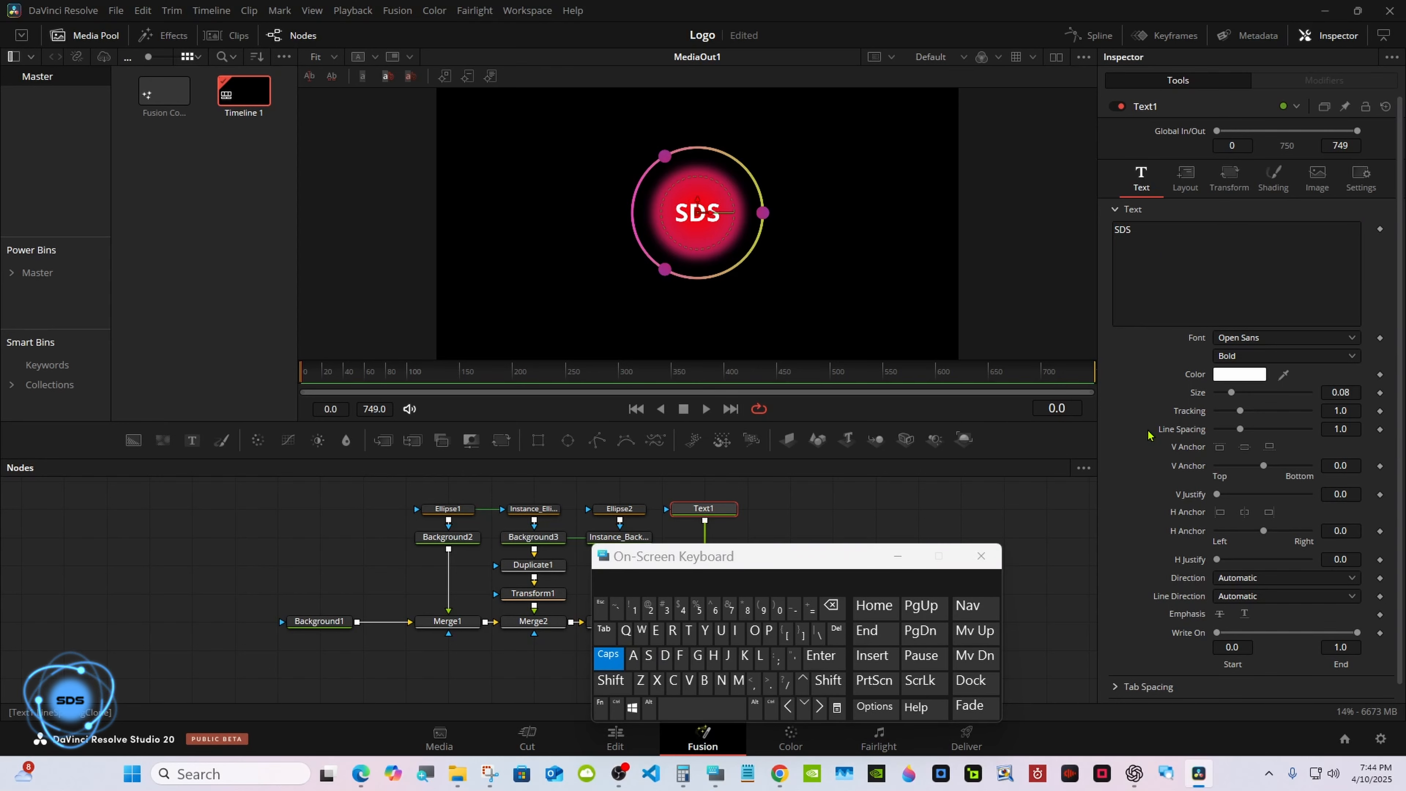
Set Text1's font to Audiowide, its tracking to 1.03 and its size to about 0.0866.
left_click(1293, 337)
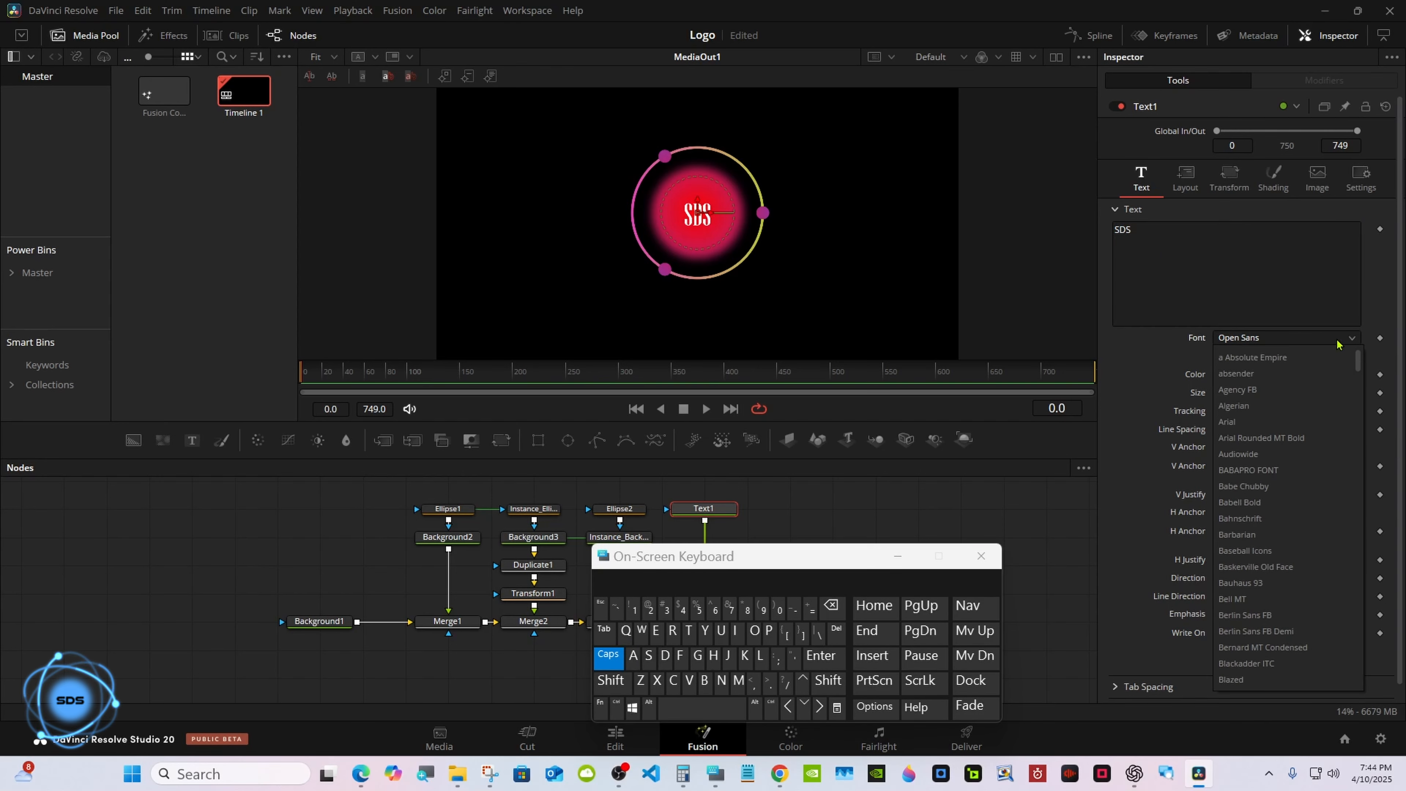
left_click(1256, 454)
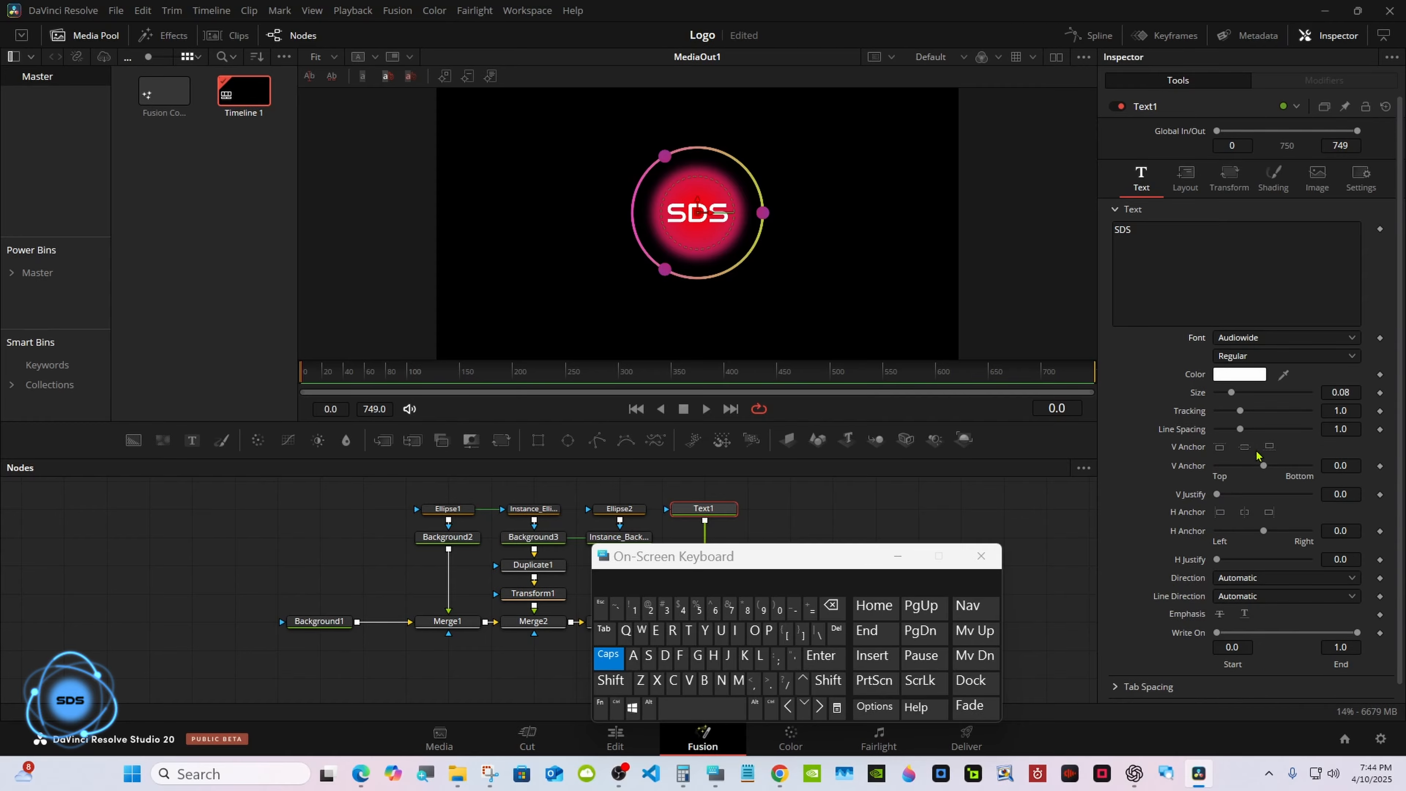
left_click(1343, 410)
left_click(666, 609)
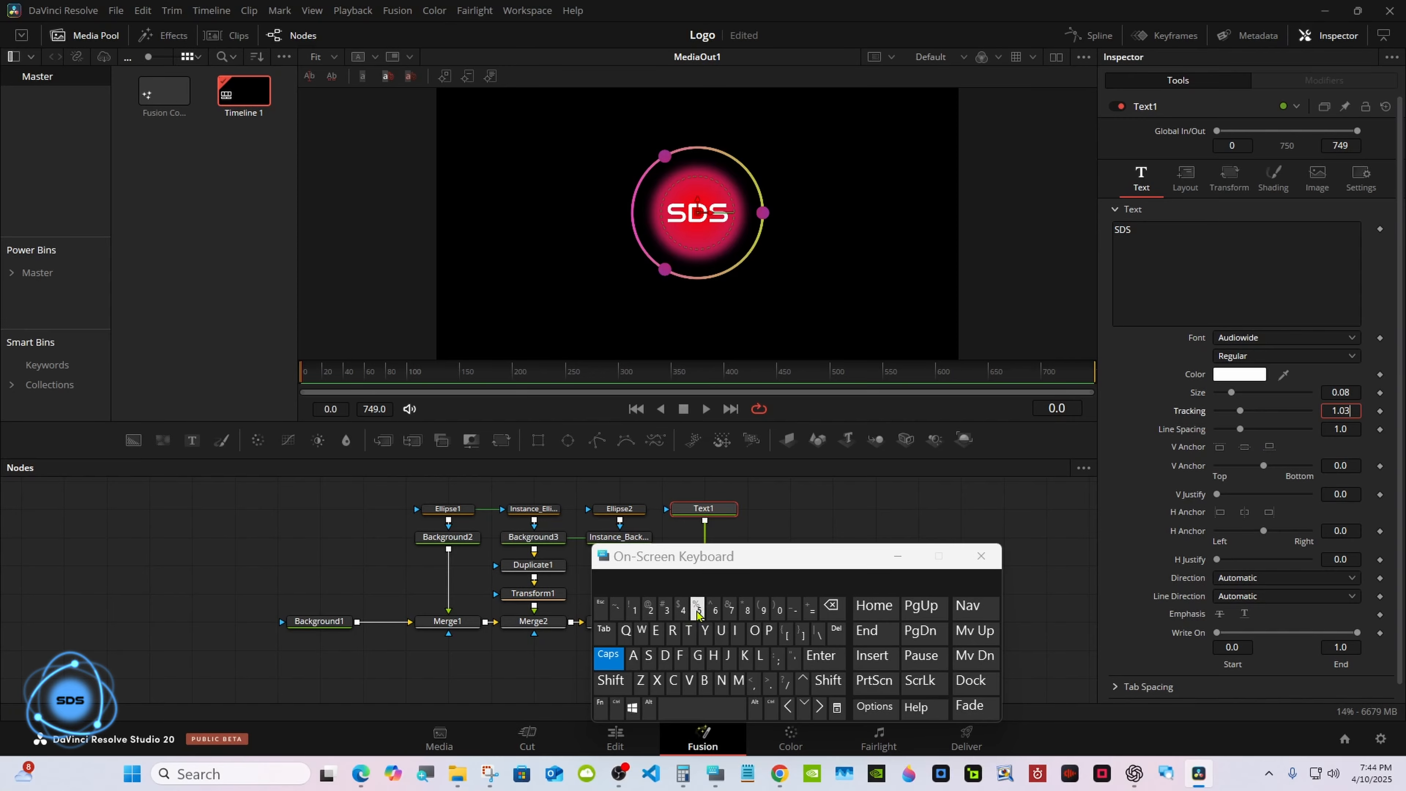
left_click(821, 656)
left_click_drag(1230, 396, 1232, 395)
left_click(897, 555)
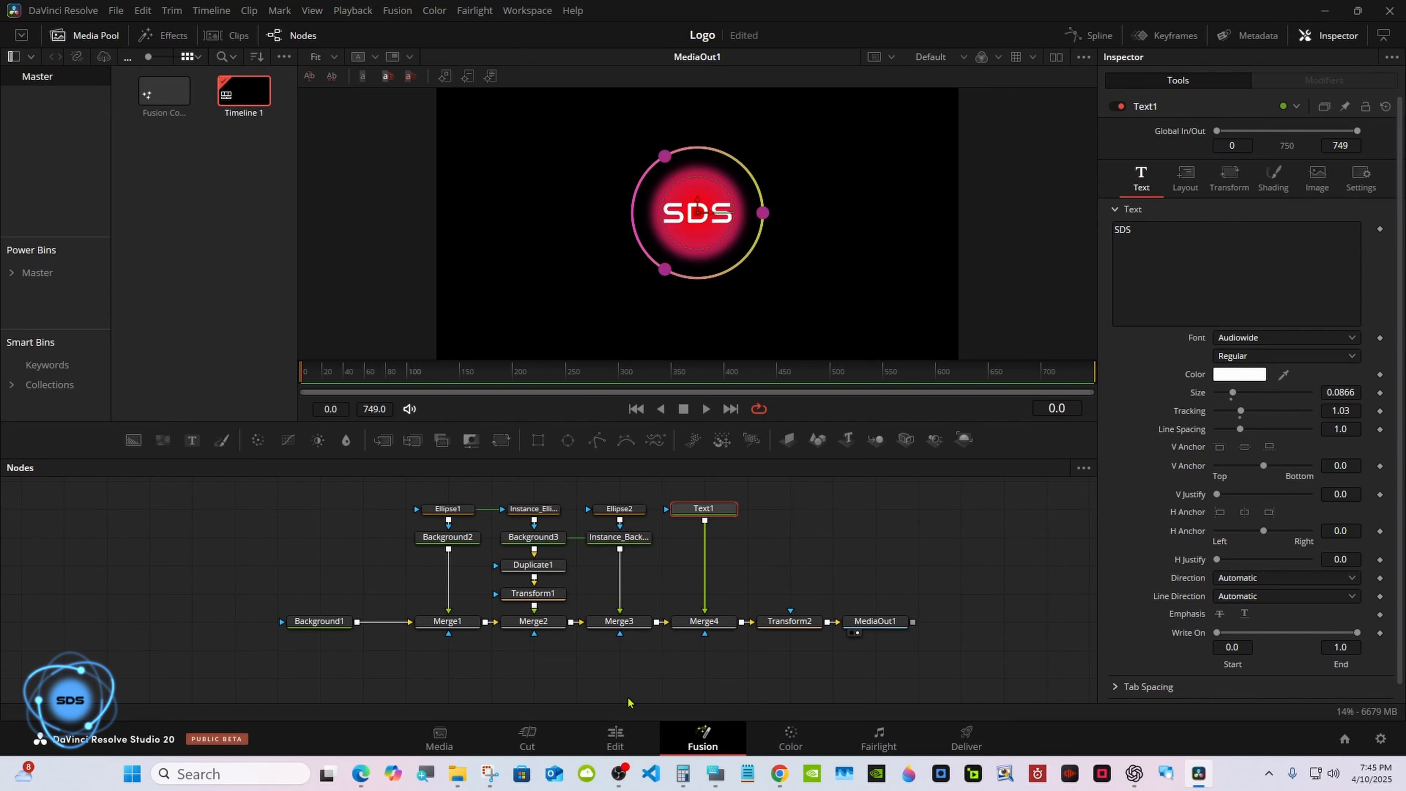
Play back the logo animation on the Edit page.
left_click(615, 734)
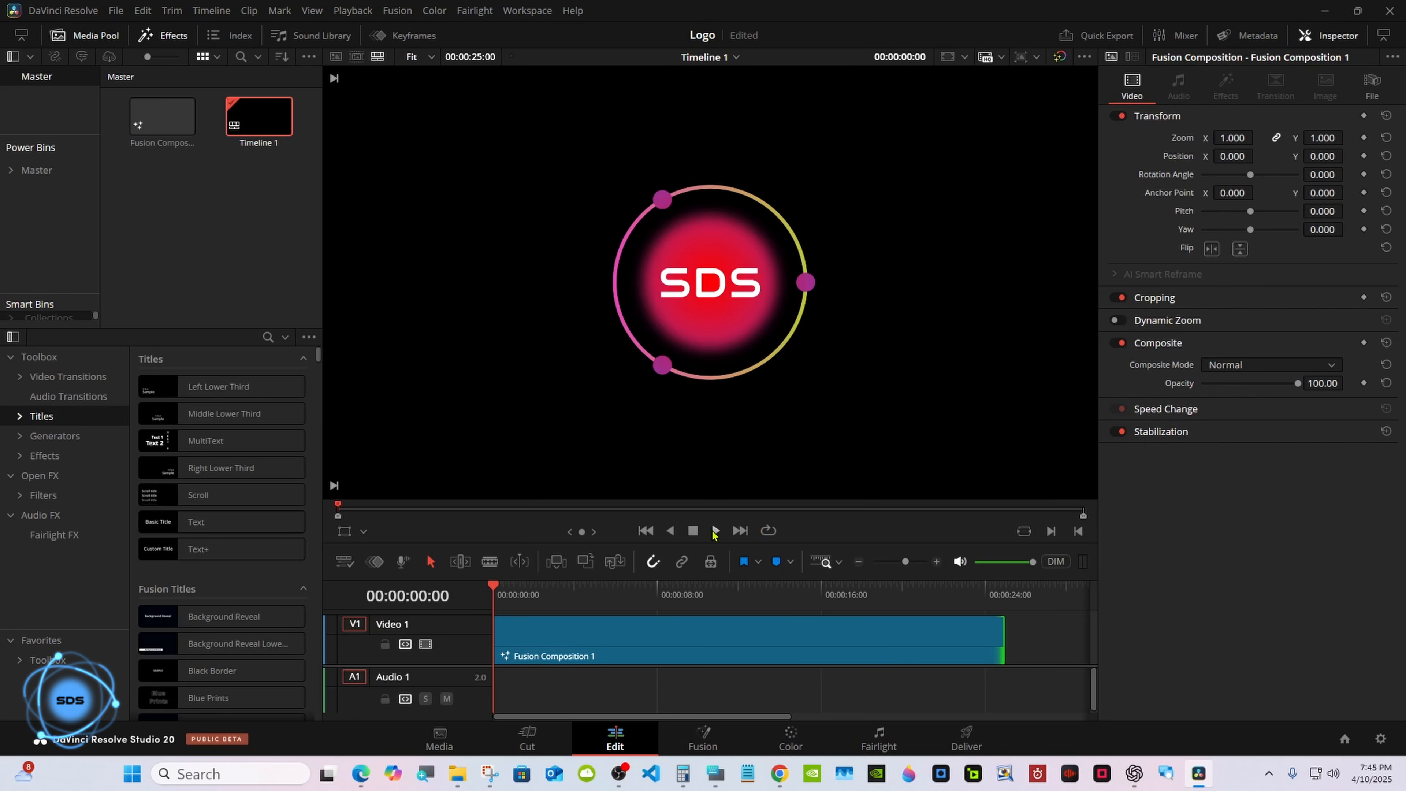
left_click(714, 531)
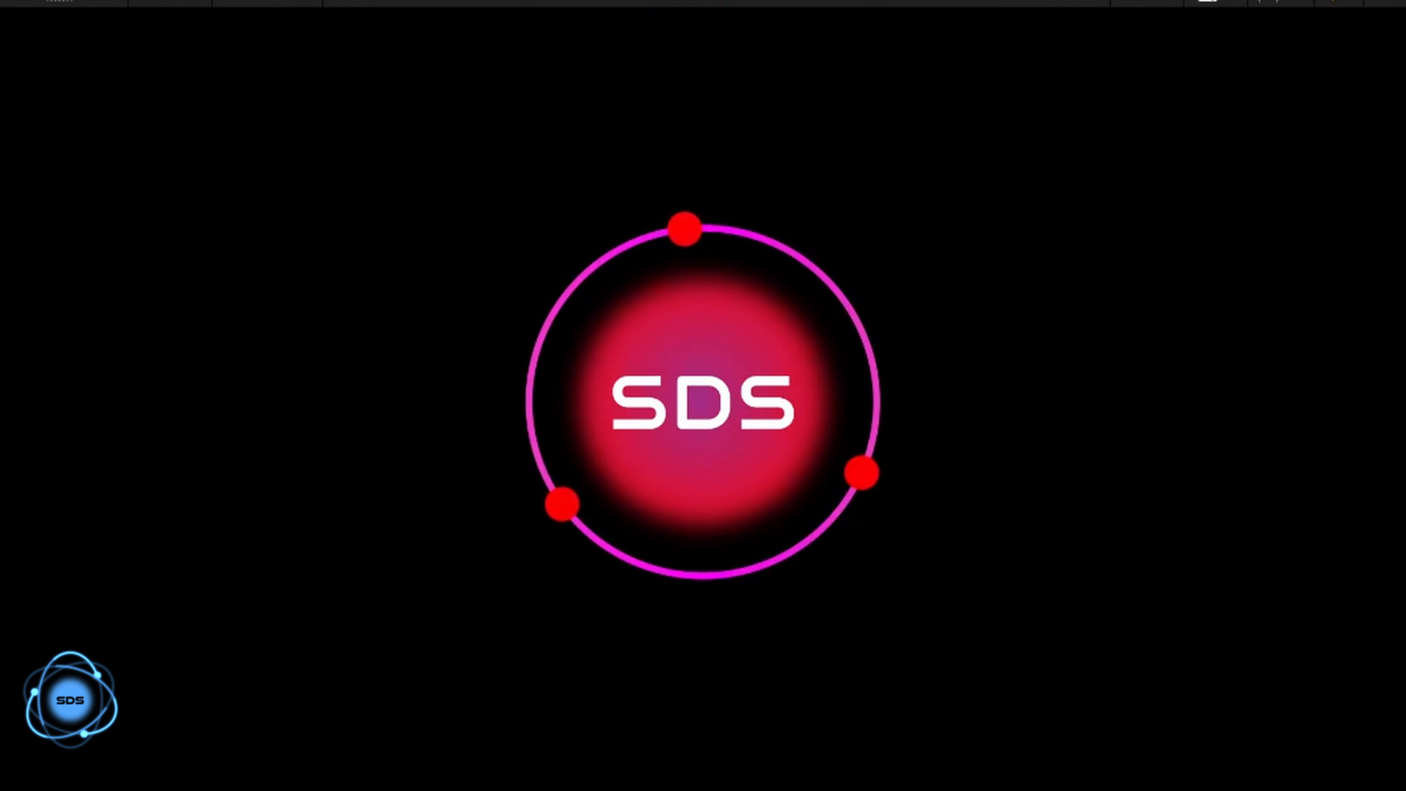